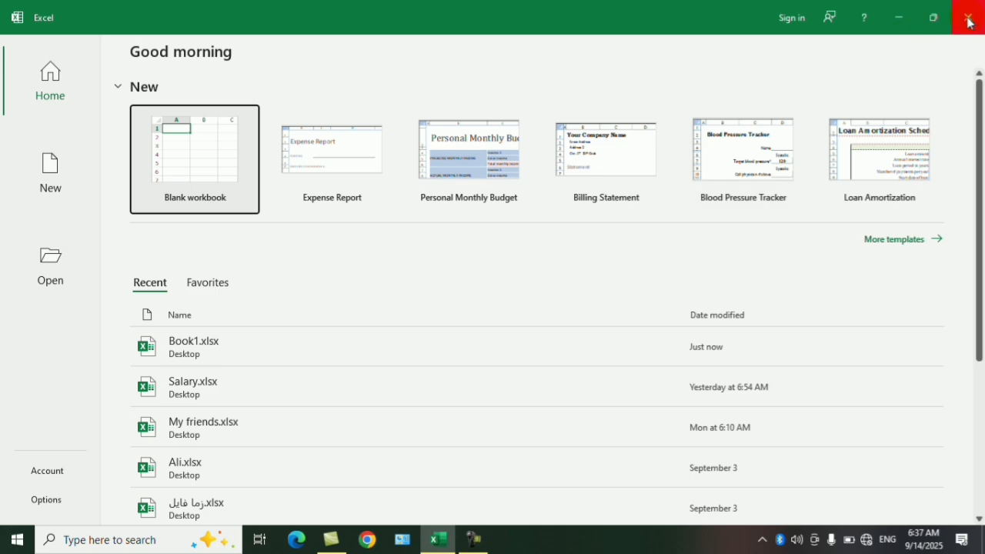
Step: Close the Excel start screen and open the Book1 workbook from the desktop
click(968, 17)
double_click(39, 271)
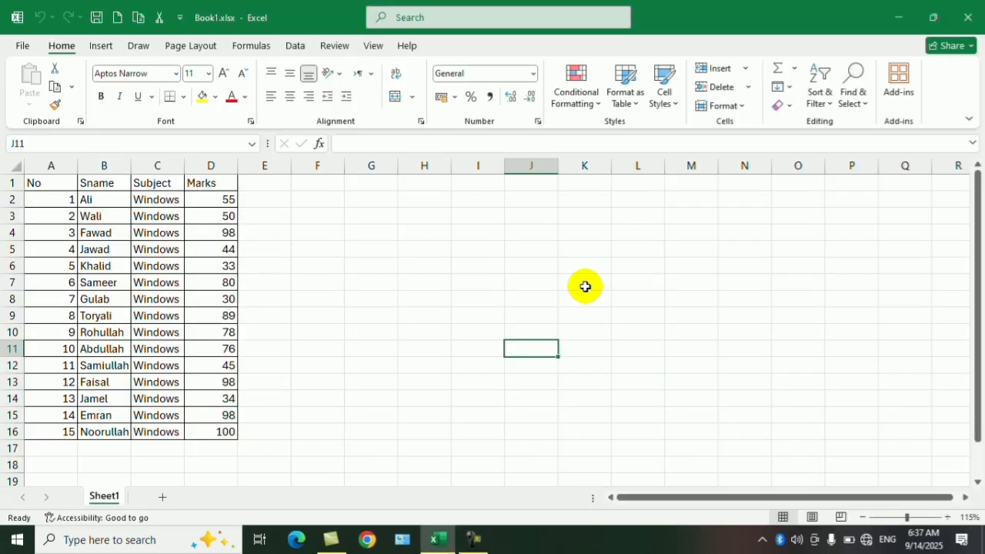
click(310, 249)
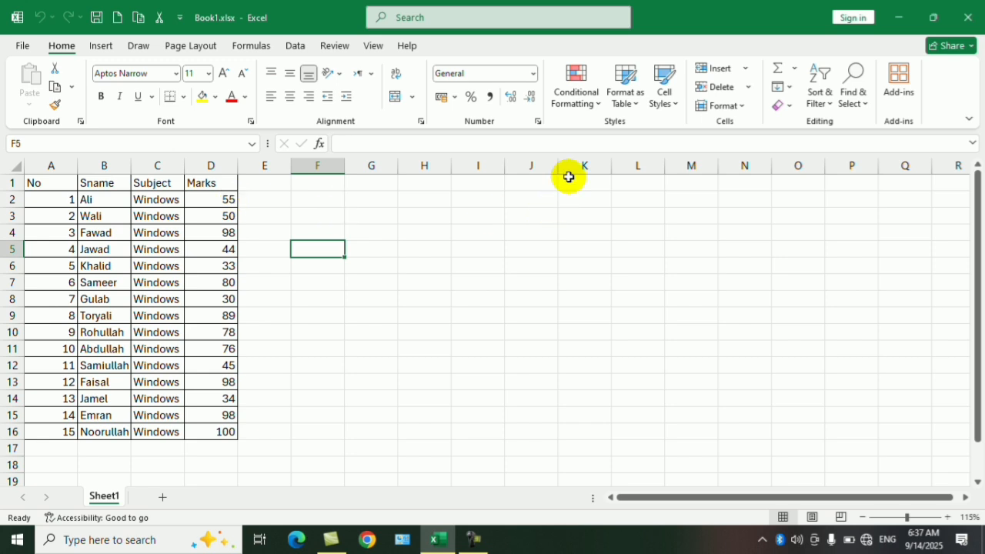
click(577, 94)
mouse_move(632, 136)
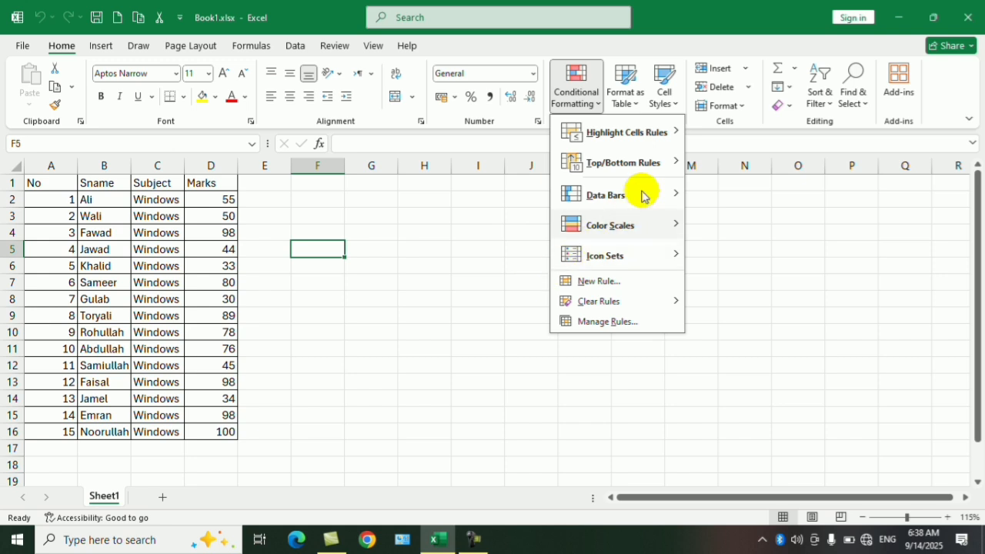
mouse_move(653, 170)
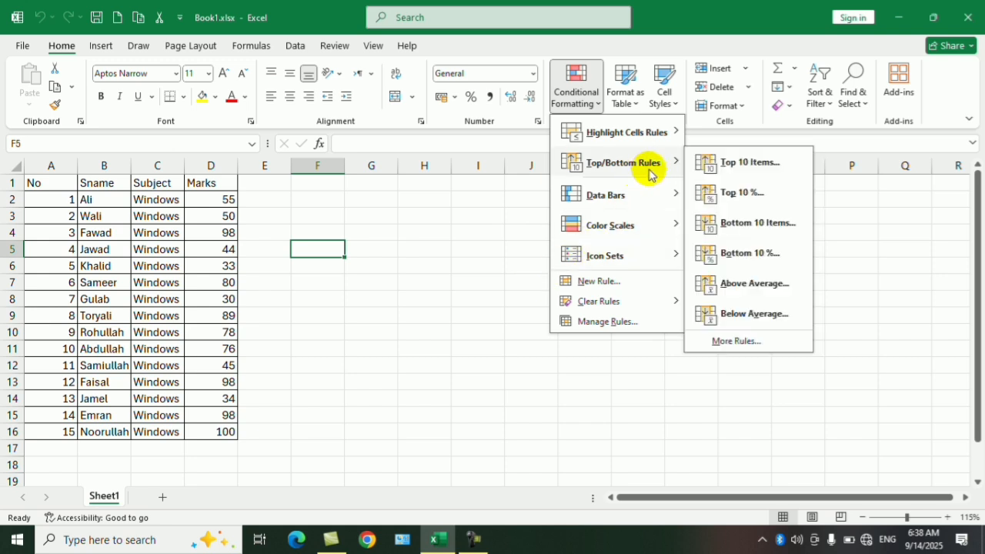
click(231, 213)
Step: Highlight the top 3 marks in D2:D16 with a Top 10 Items rule using Light Red Fill with Dark Red Text
drag(230, 202, 194, 432)
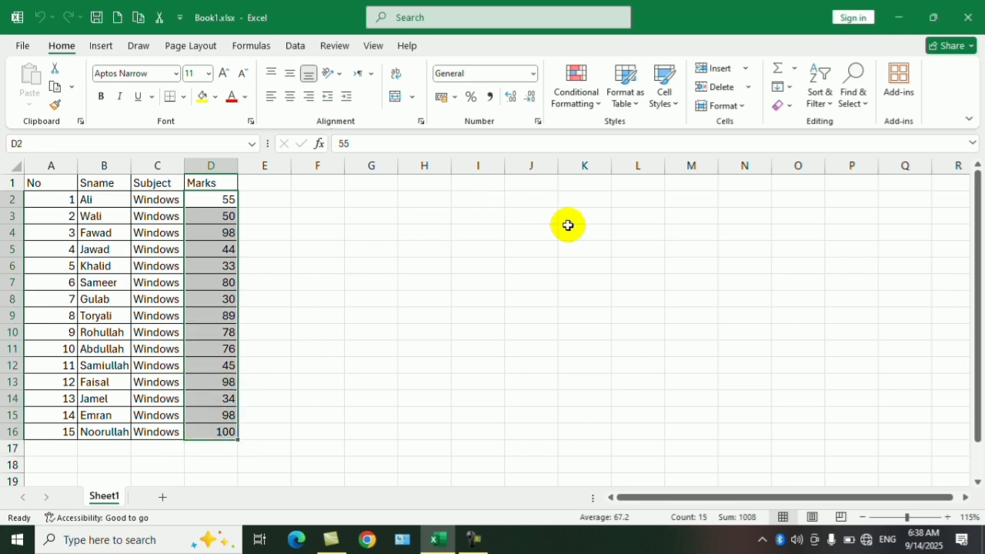
click(588, 96)
mouse_move(624, 169)
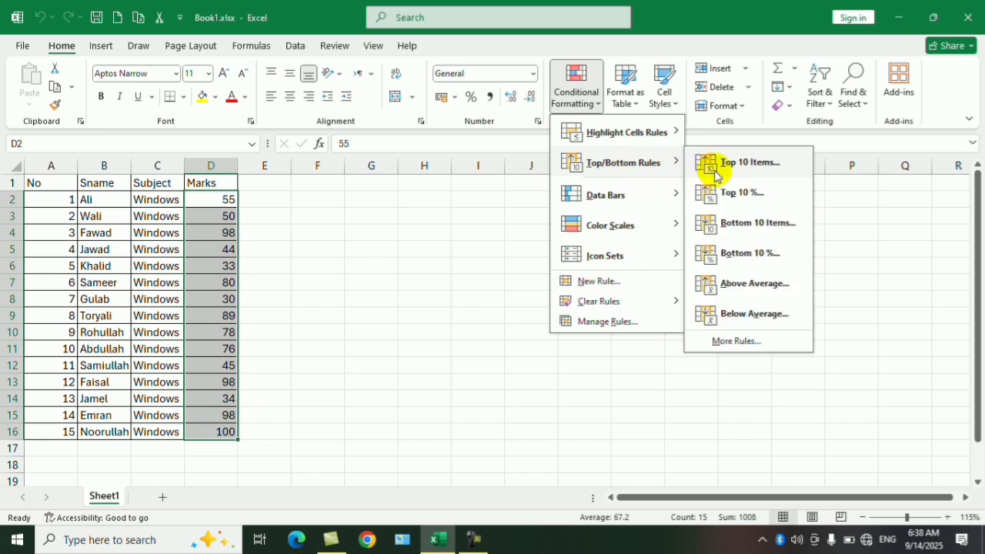
click(753, 171)
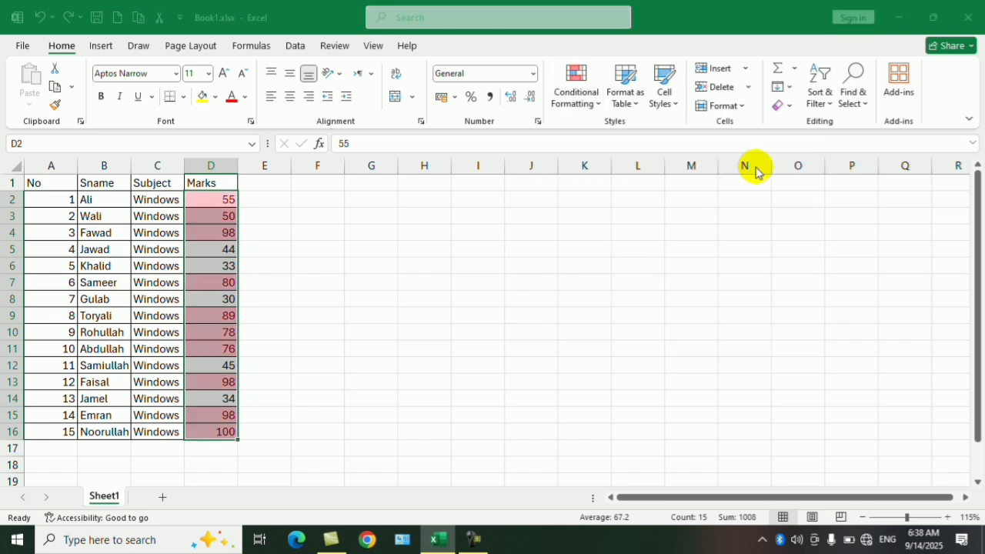
click(672, 195)
click(672, 194)
click(672, 195)
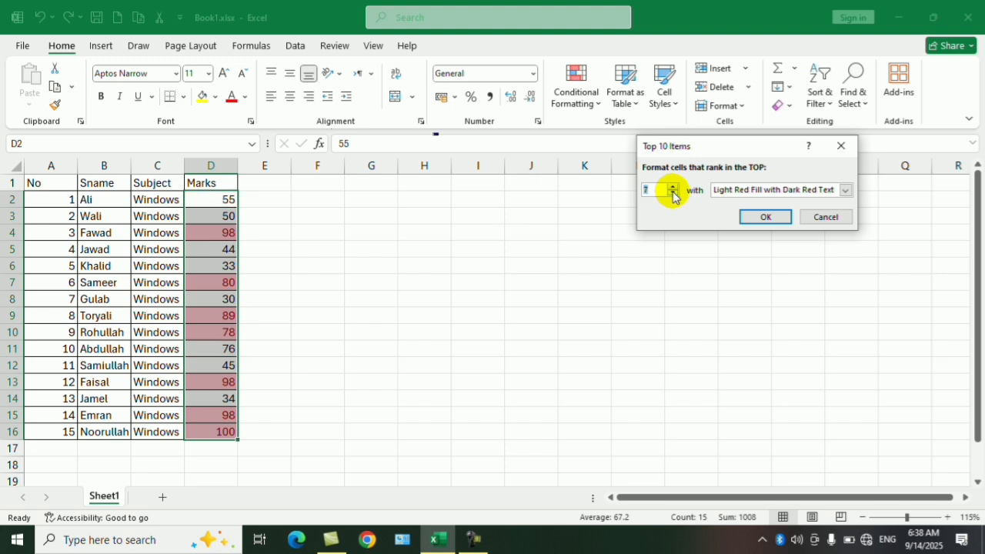
click(672, 195)
click(672, 195)
click(672, 195)
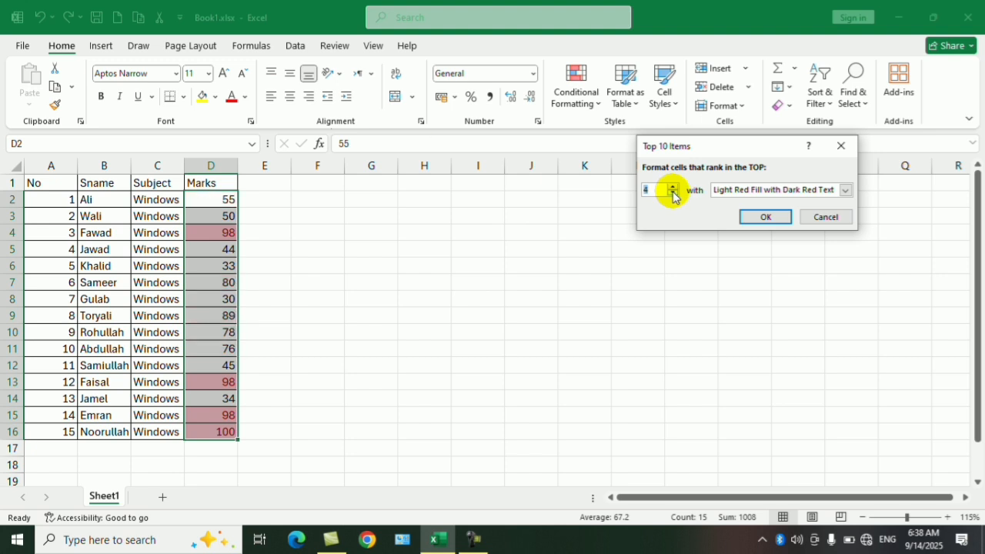
click(772, 217)
click(478, 234)
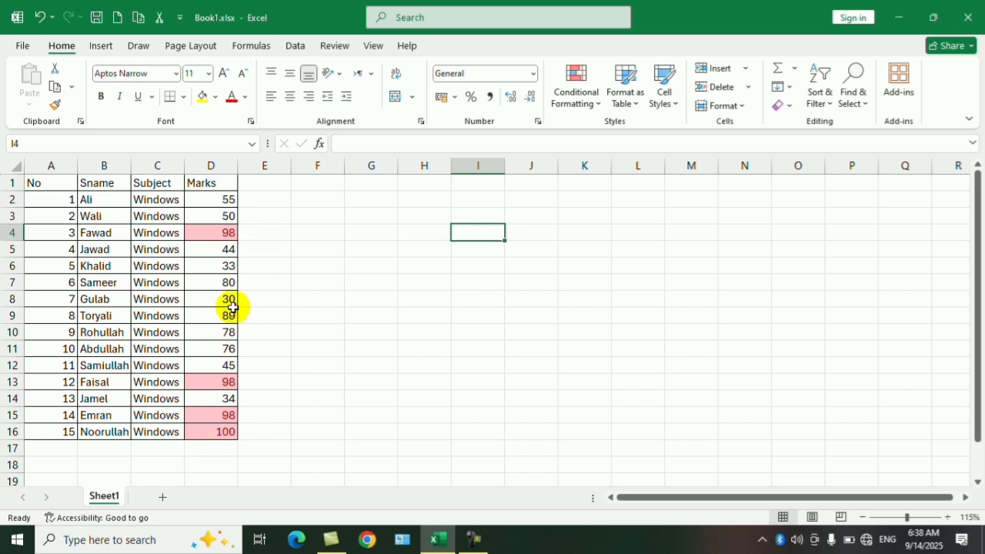
Step: Select the marks in D2:D16 and clear the conditional formatting rules from the entire sheet
drag(224, 201, 218, 434)
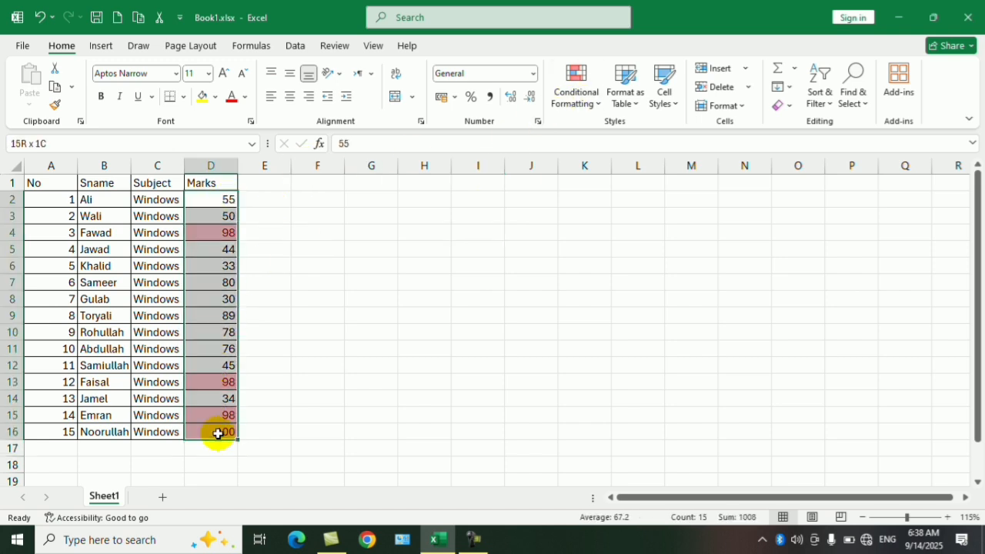
click(574, 101)
mouse_move(616, 139)
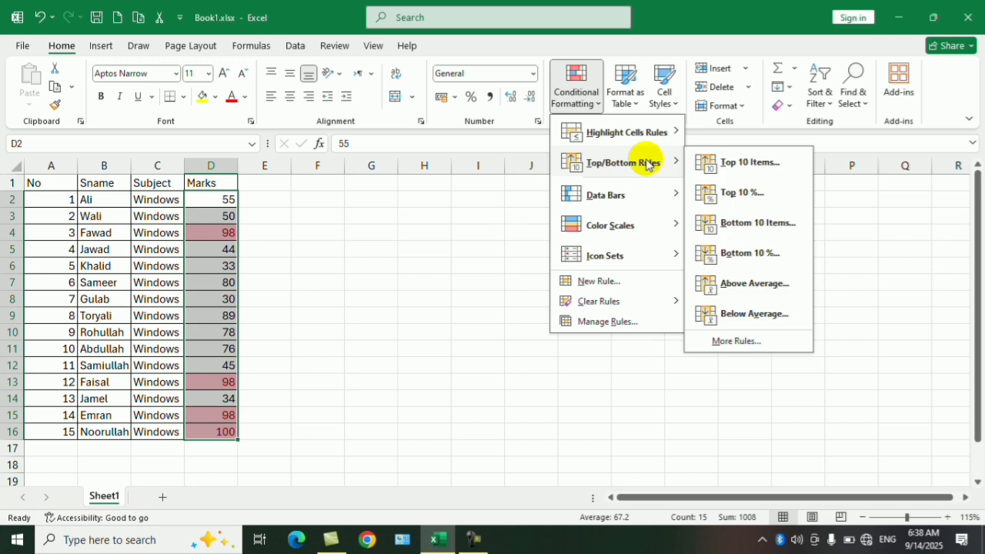
mouse_move(629, 306)
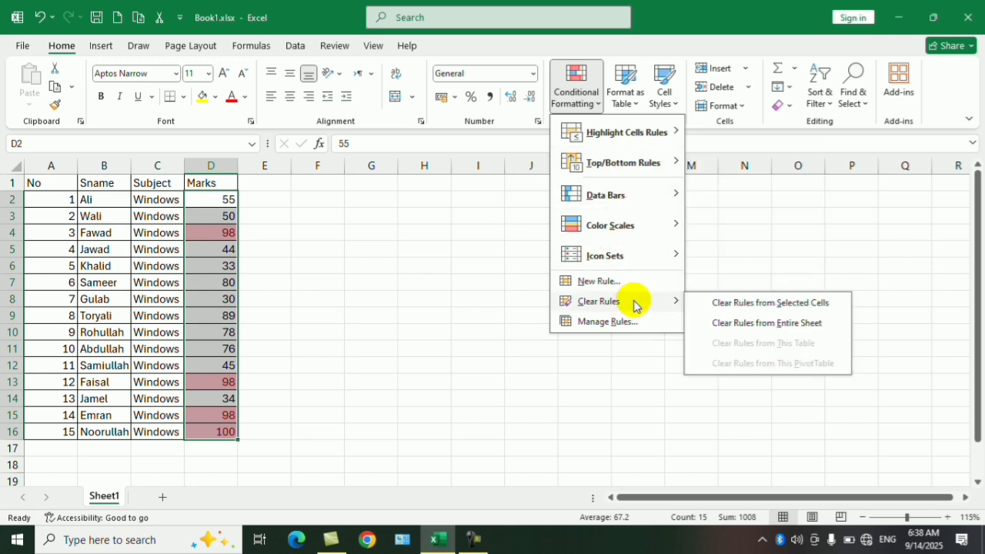
click(735, 322)
Step: Apply a Top 10 Items rule to the selected marks again, with rank 3 and Light Red Fill with Dark Red Text
click(582, 108)
mouse_move(626, 160)
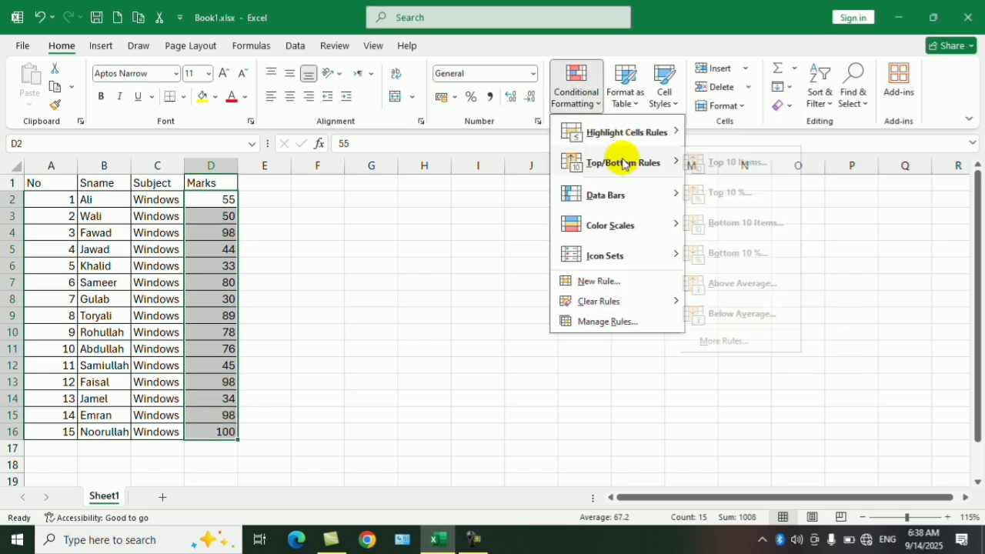
click(744, 164)
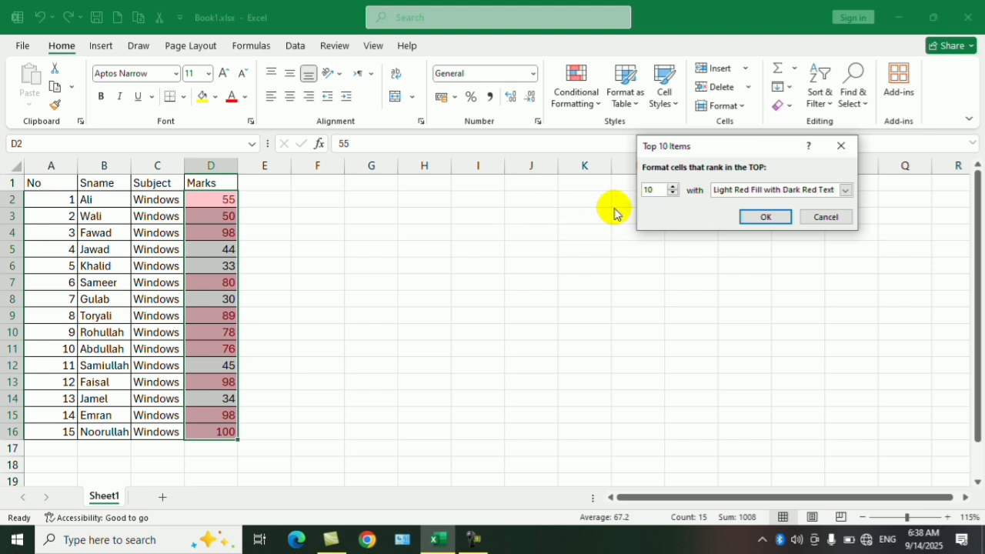
click(674, 193)
click(674, 194)
click(674, 193)
click(674, 193)
click(673, 193)
click(674, 193)
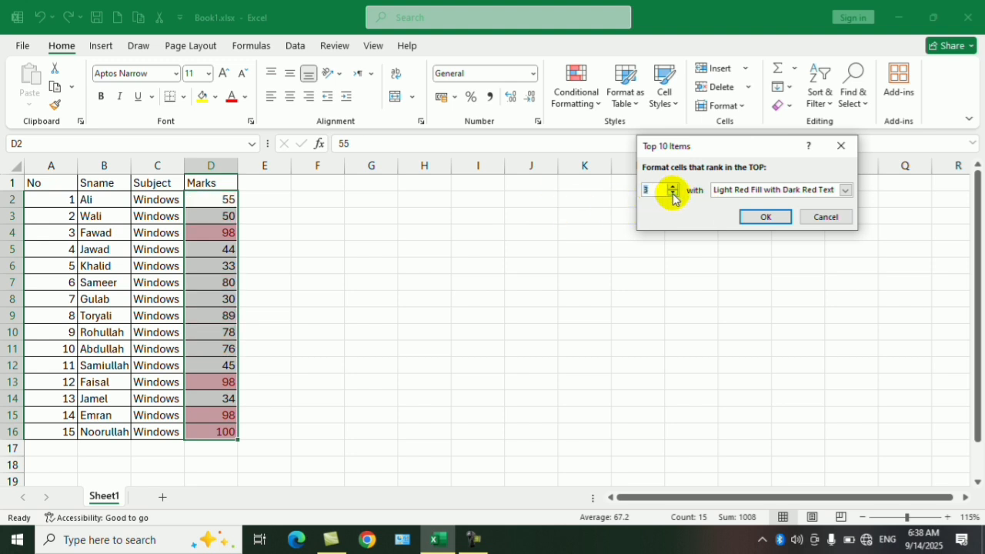
click(765, 217)
click(547, 240)
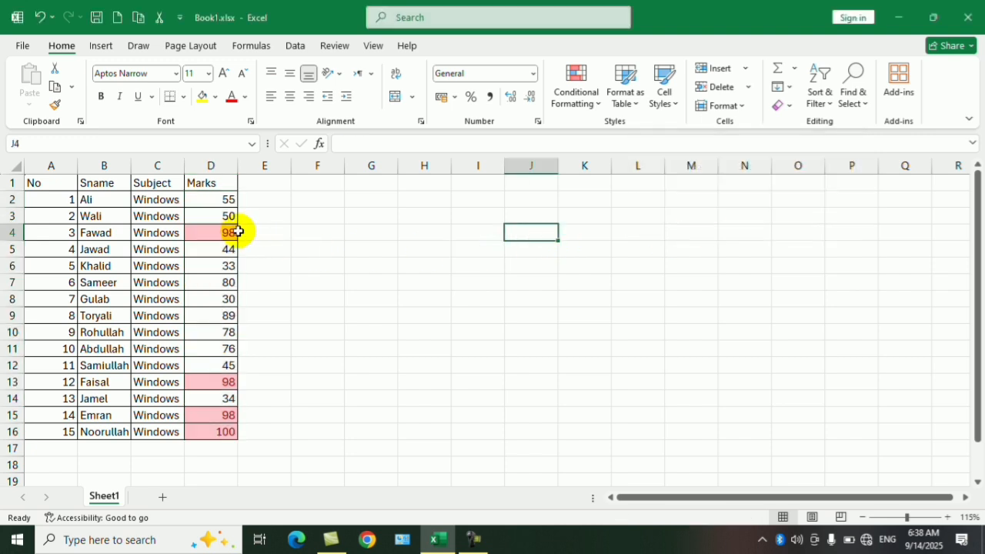
Step: Change the mark in cell D4 to 90
click(234, 231)
click(216, 381)
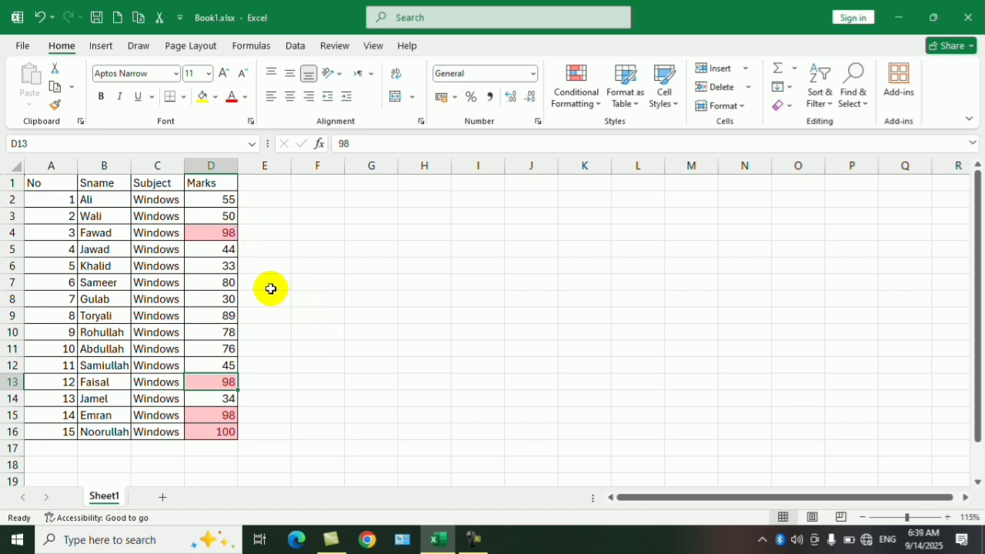
click(229, 229)
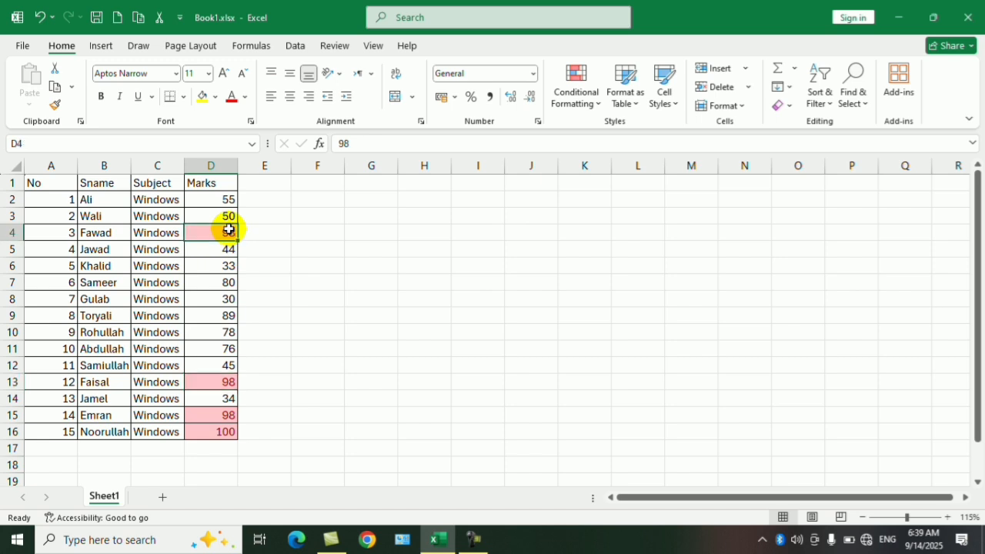
text(90)
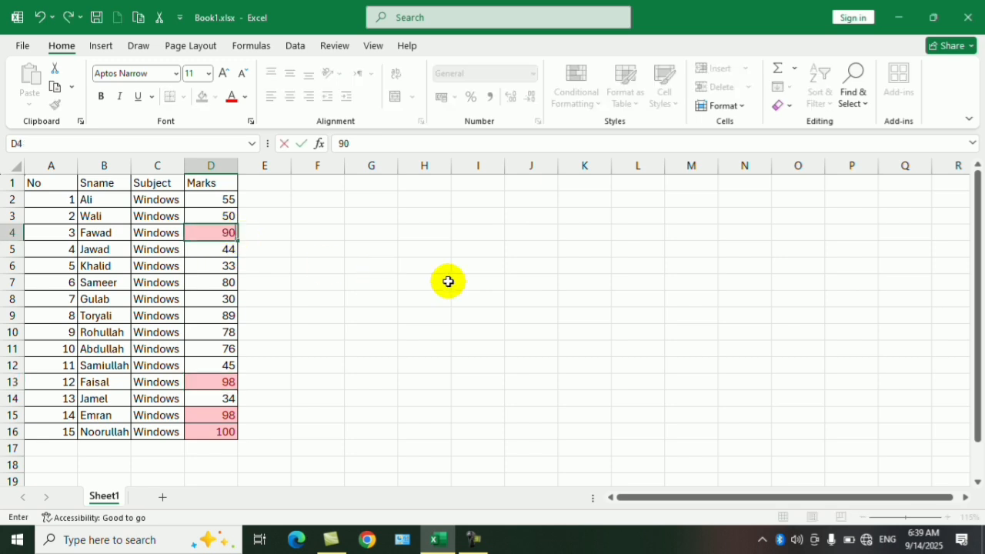
key(Return)
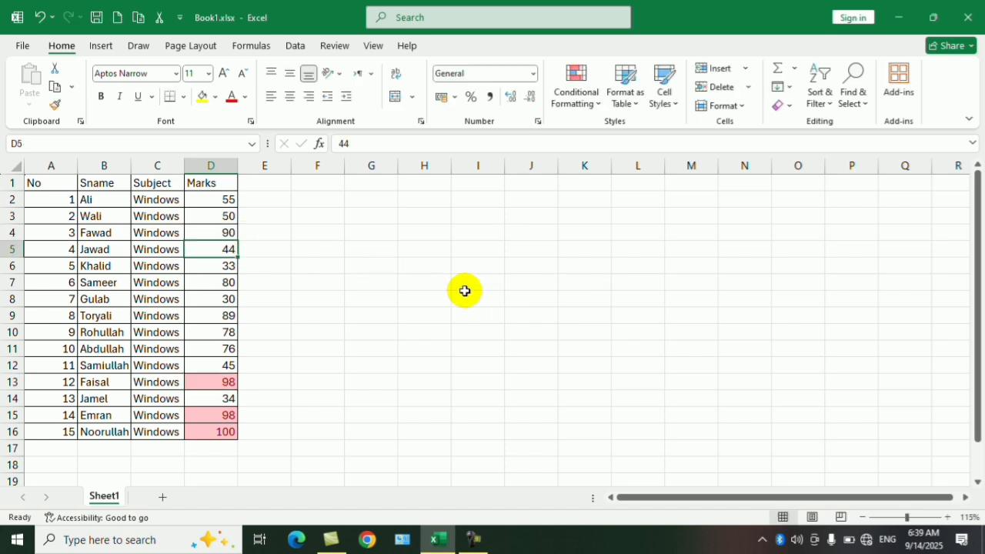
click(439, 284)
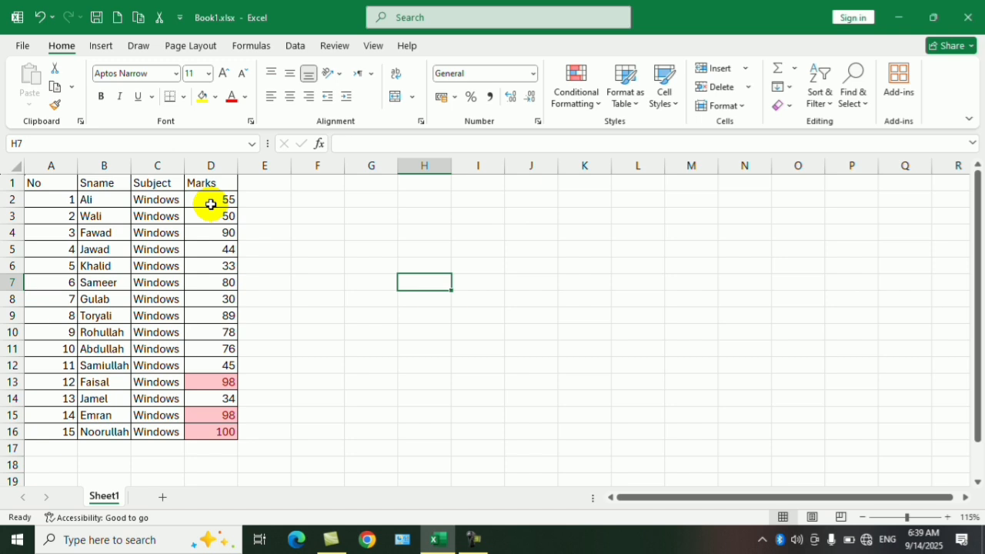
Step: Highlight the bottom 3 marks in D2:D16 with a Bottom 10 Items rule using Light Red Fill with Dark Red Text
drag(219, 200, 219, 433)
click(586, 83)
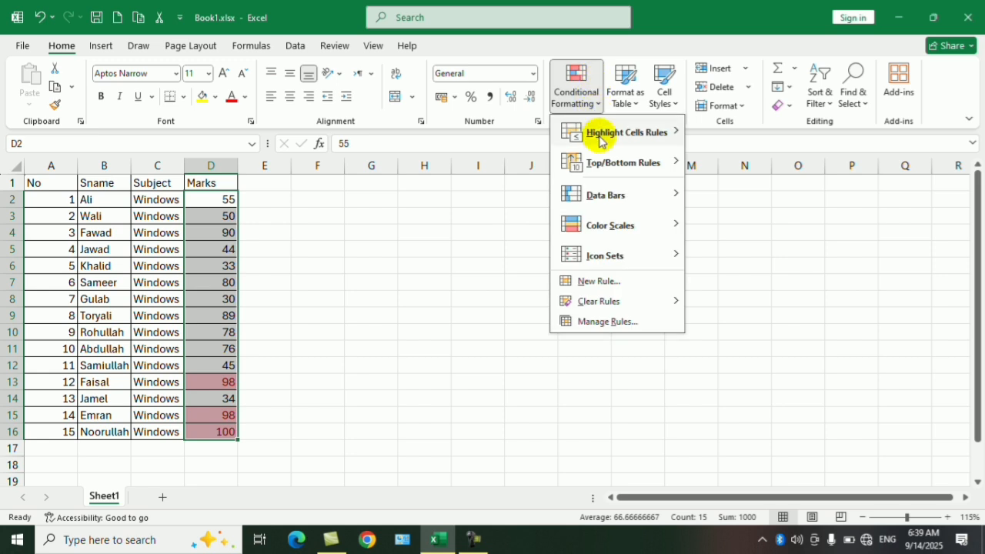
mouse_move(624, 162)
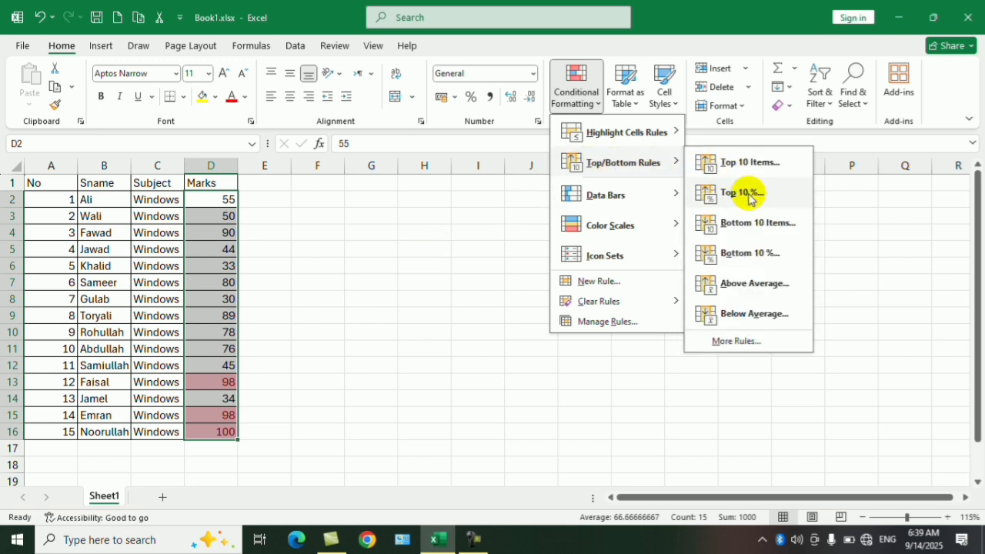
click(774, 224)
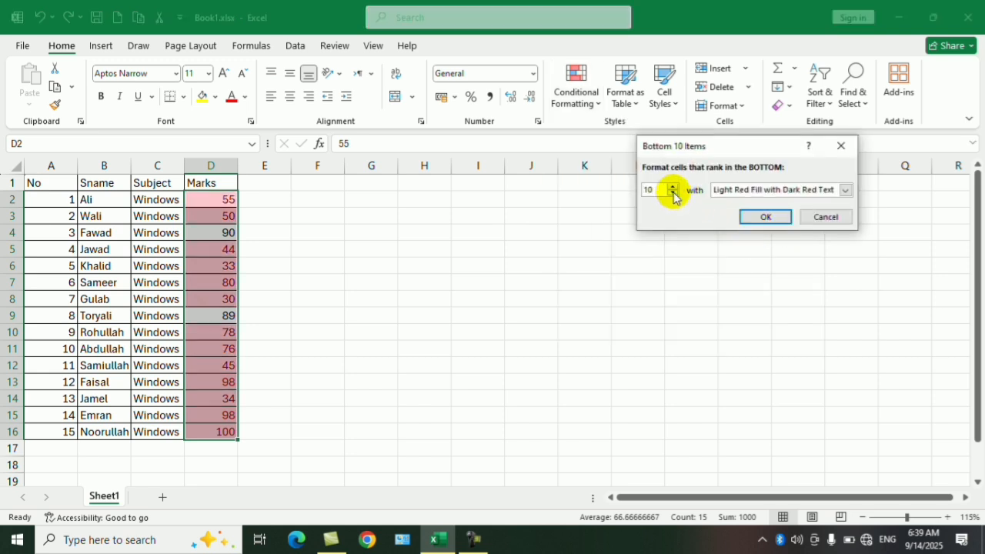
click(674, 193)
click(673, 193)
click(674, 194)
click(673, 194)
click(673, 194)
click(673, 193)
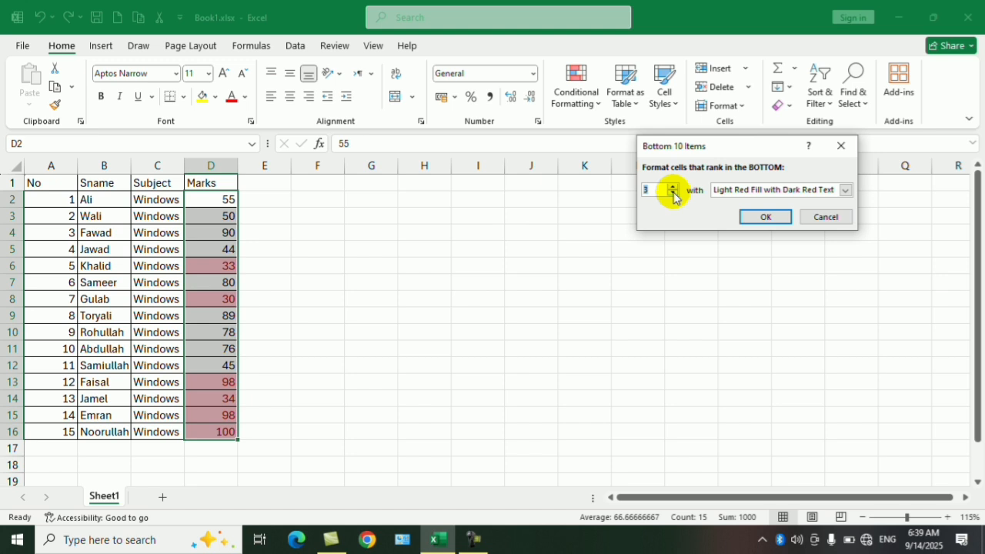
click(762, 216)
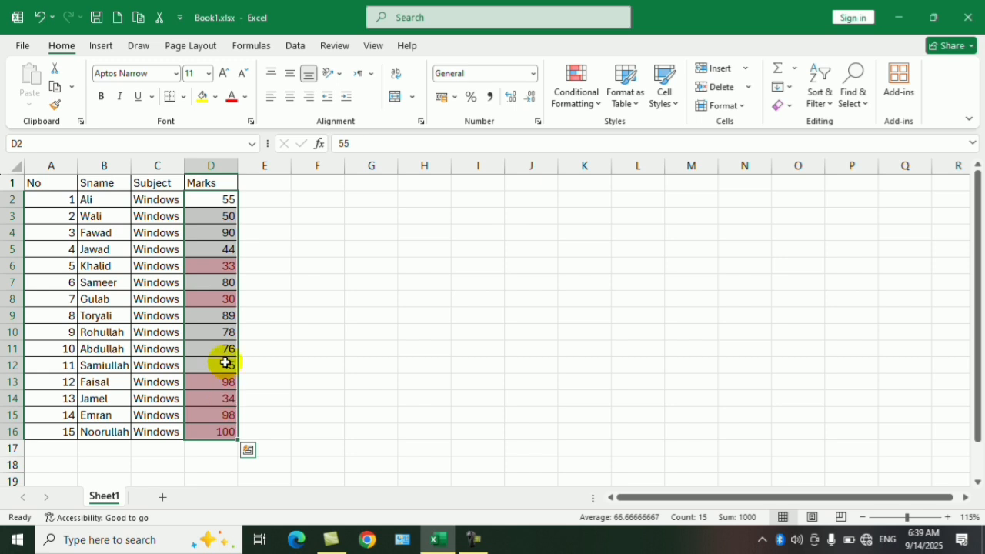
Step: Clear all conditional formatting rules from the entire sheet, including both the top and bottom rules on the marks
drag(222, 199, 224, 432)
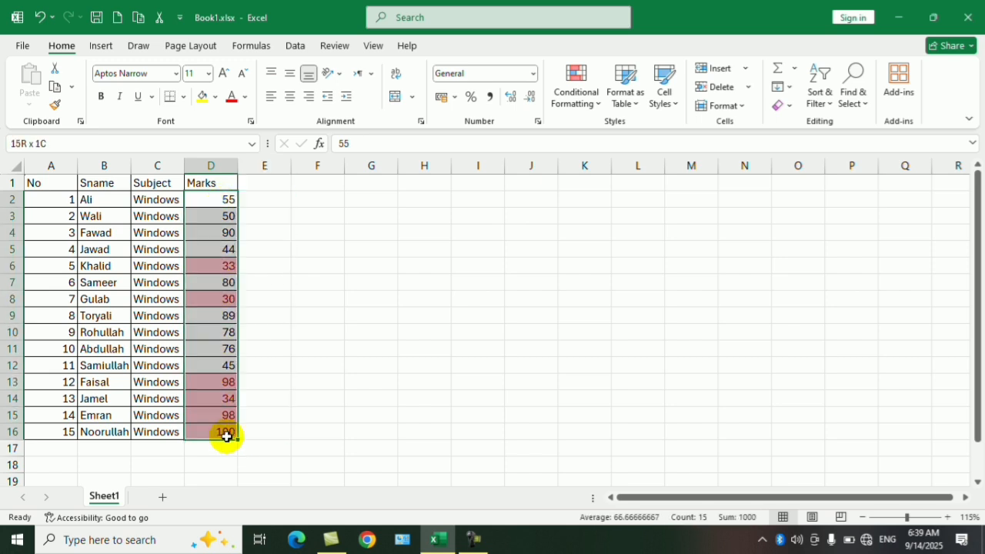
click(579, 108)
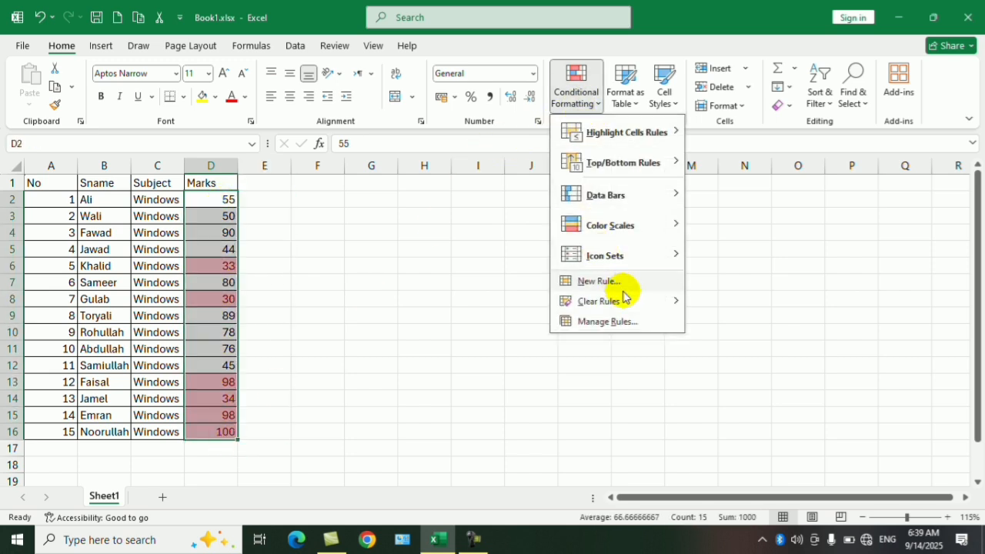
mouse_move(651, 300)
click(722, 321)
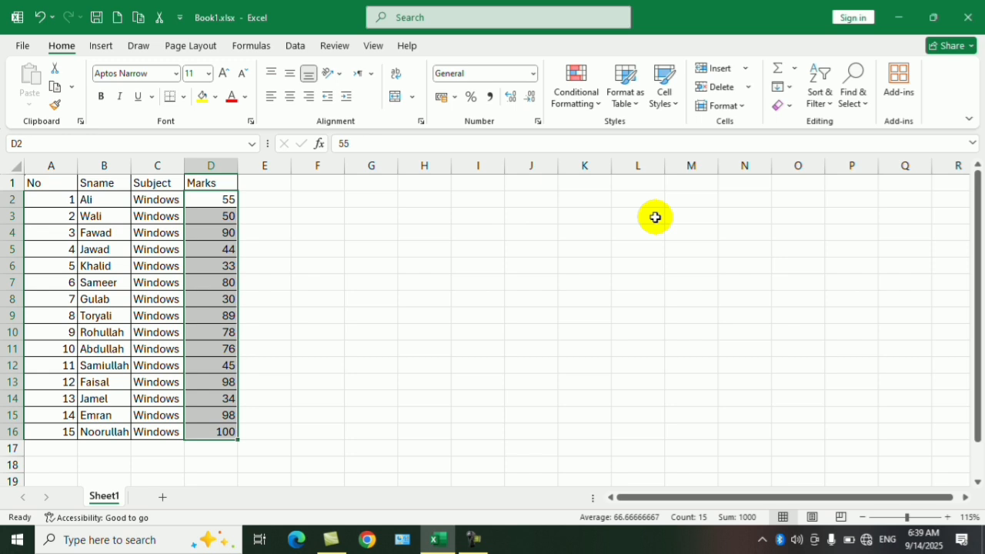
Step: Apply red gradient fill data bars to the marks in D2:D16
click(580, 99)
mouse_move(660, 167)
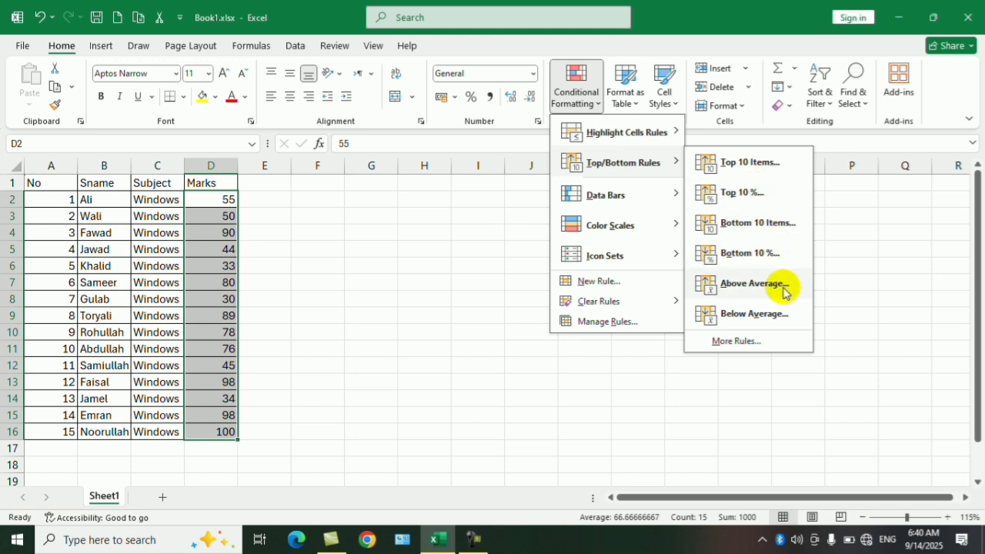
mouse_move(656, 193)
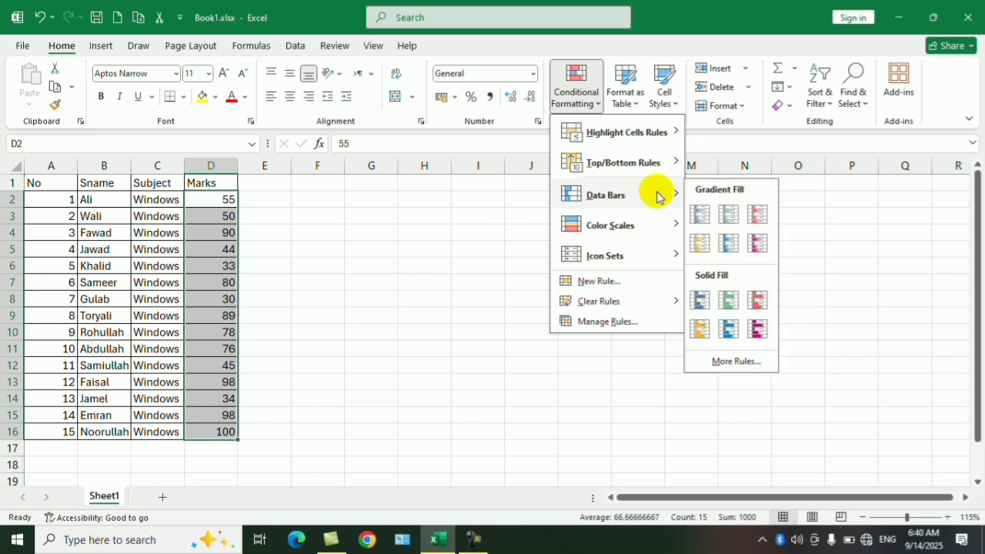
click(758, 215)
click(481, 249)
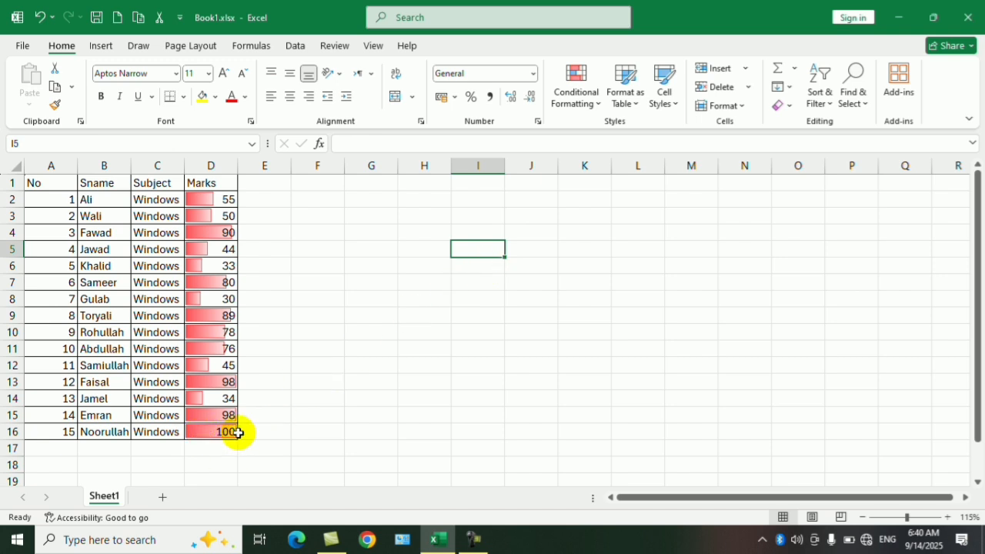
Step: Clear the data bars from the marks in D2:D16 by removing the conditional formatting rules from the entire sheet
ctrl+scroll(284, 430, up, 1)
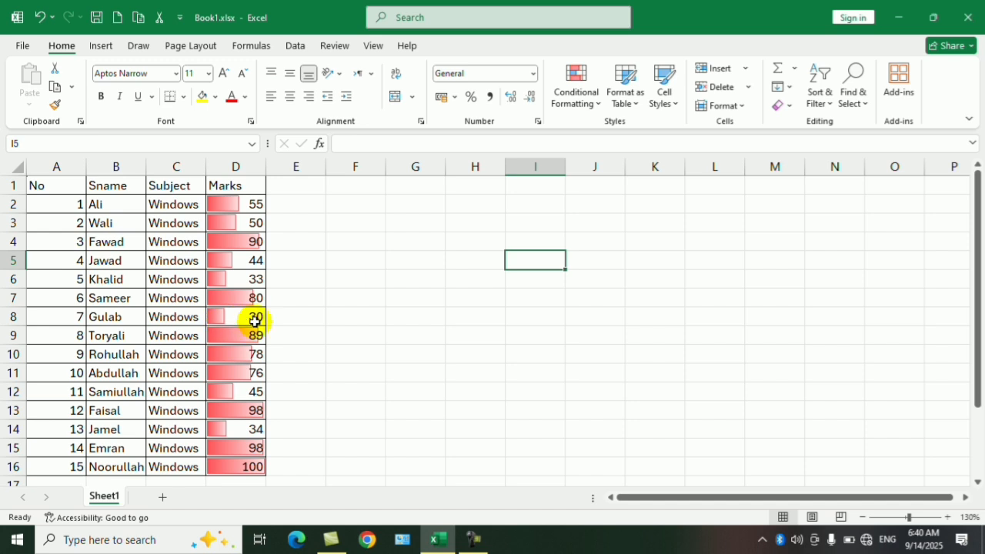
drag(250, 205, 253, 467)
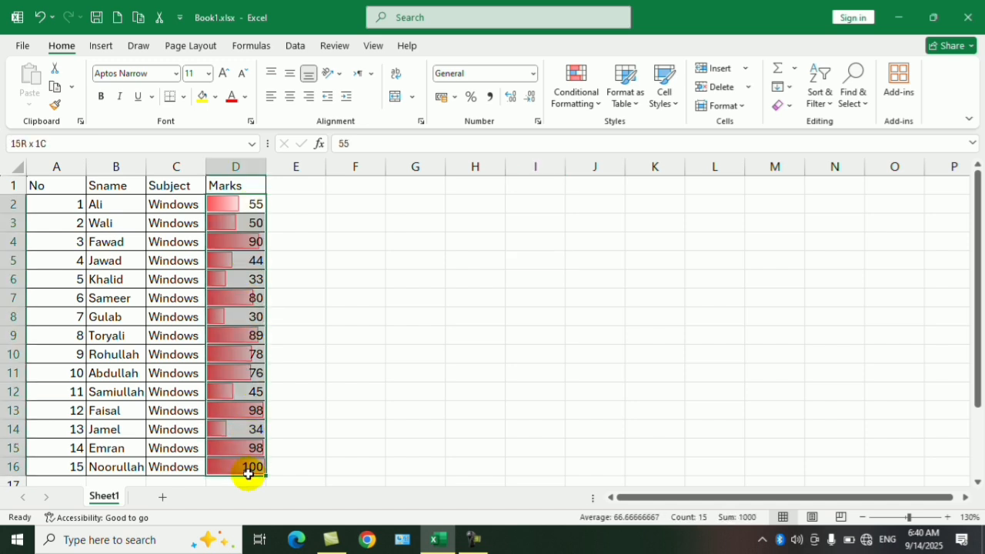
click(600, 103)
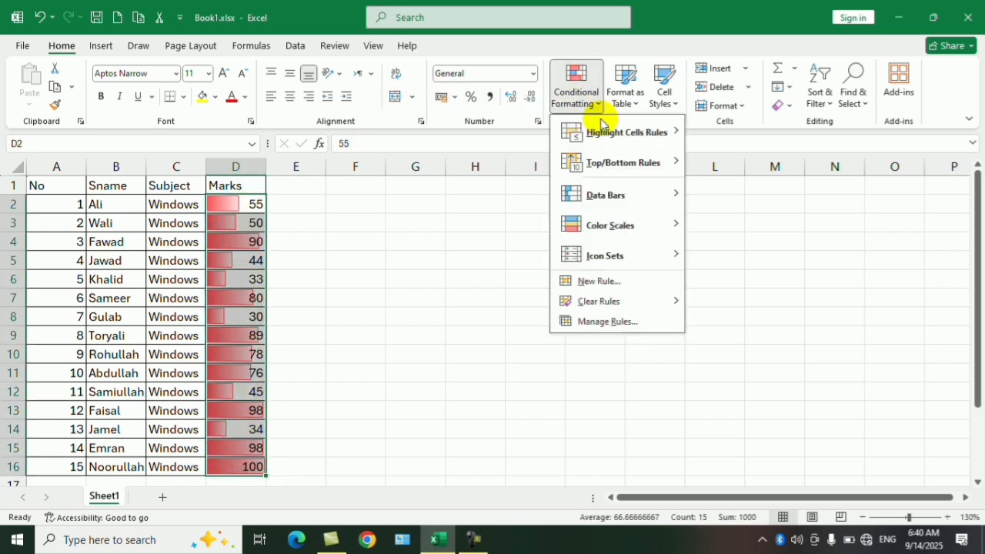
mouse_move(645, 230)
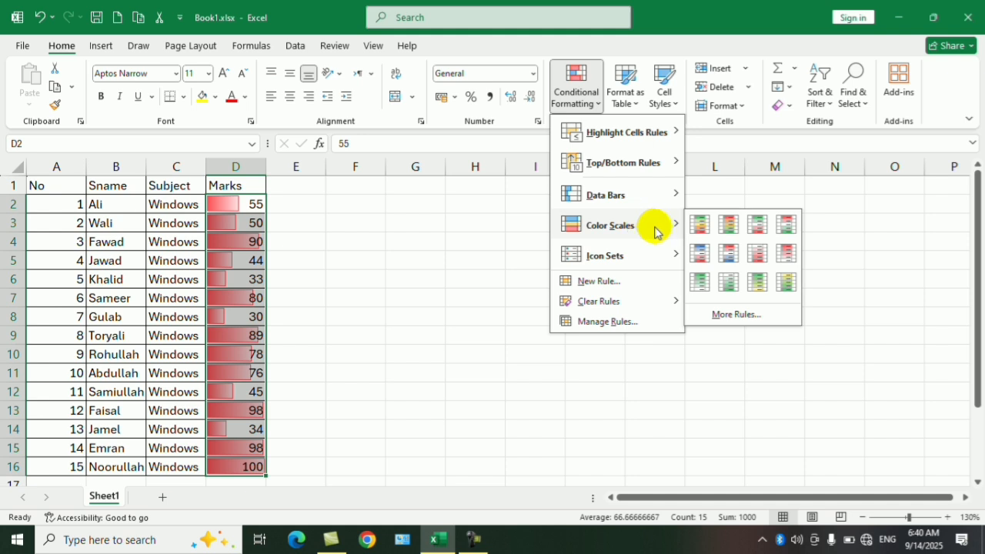
mouse_move(645, 258)
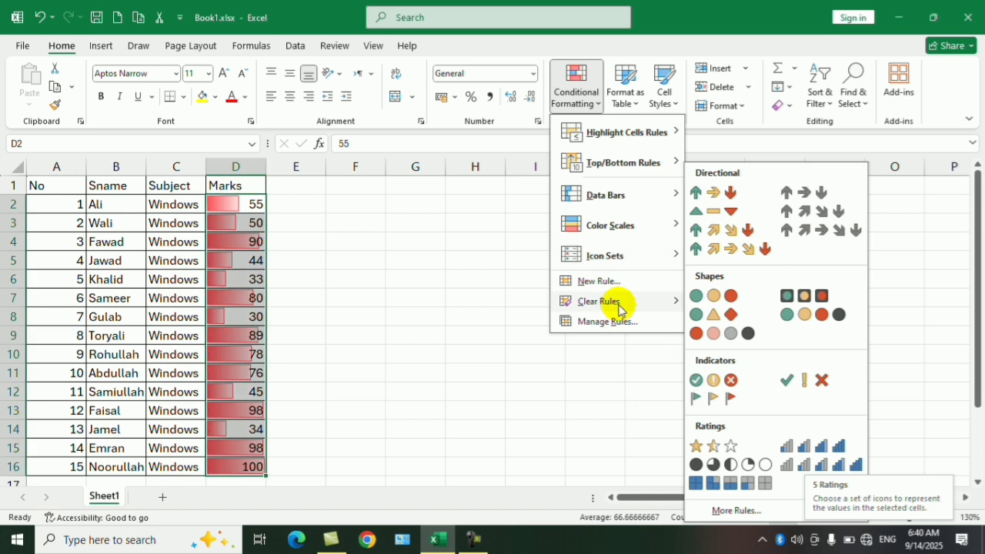
mouse_move(616, 301)
click(744, 321)
Step: Apply the 5 Ratings icon set with signal bars to the marks in D2:D16
click(583, 98)
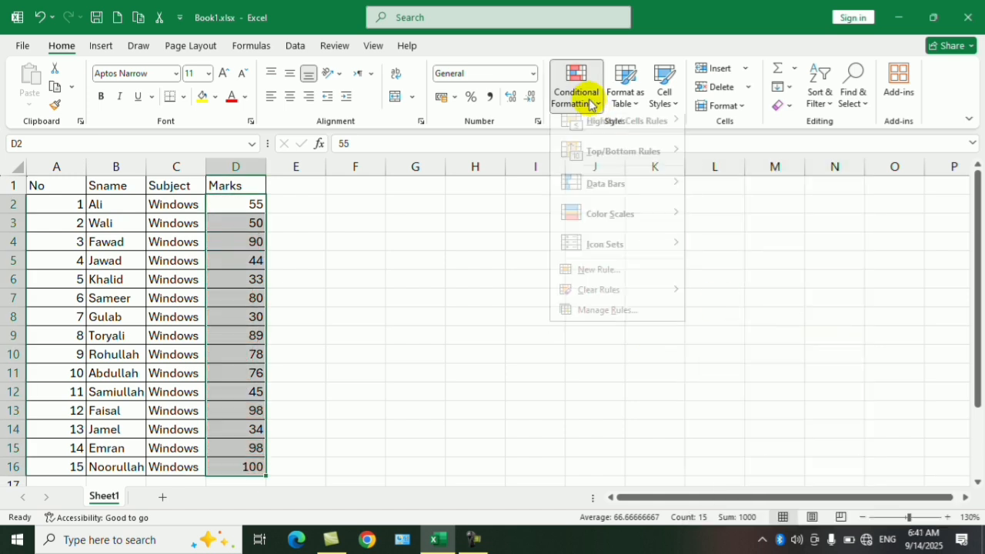
mouse_move(645, 261)
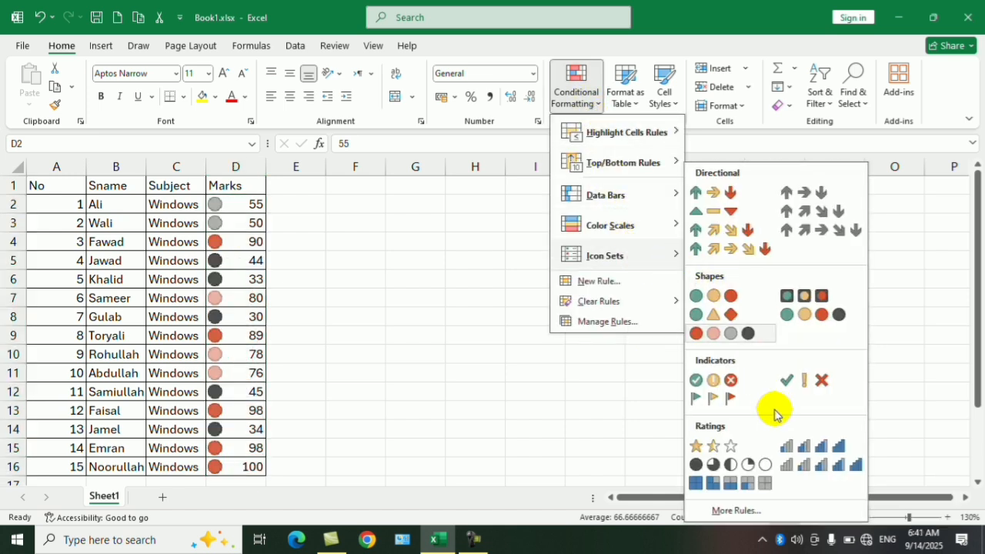
click(845, 475)
click(841, 467)
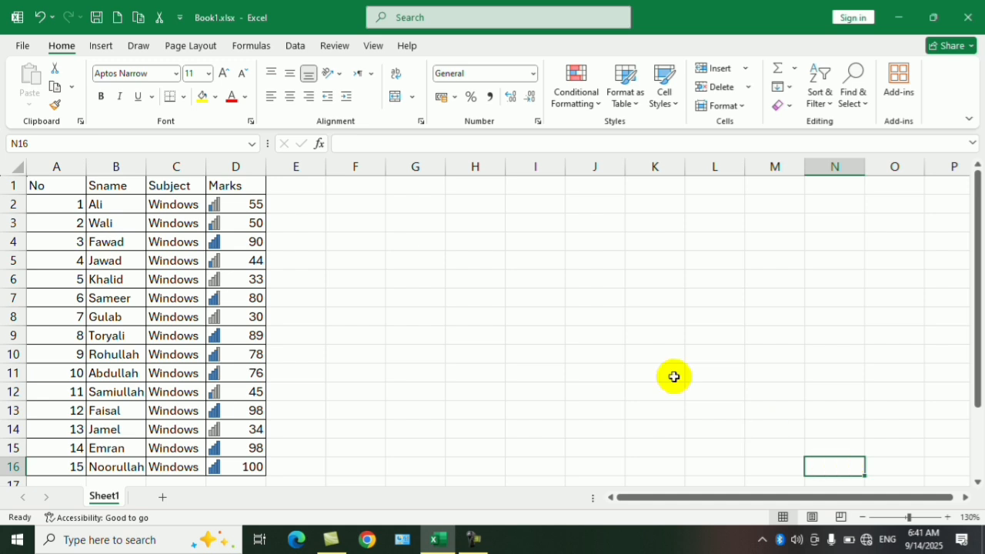
click(651, 353)
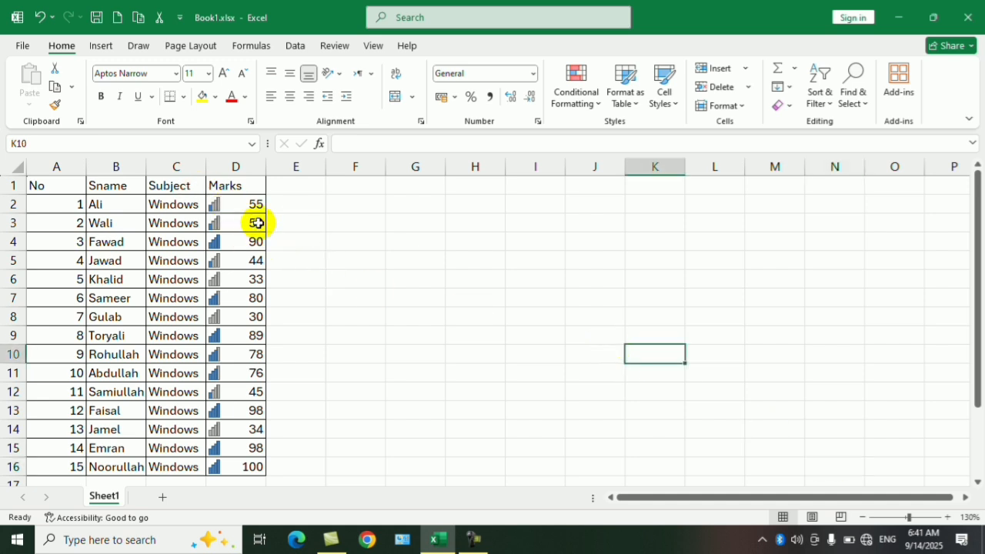
Step: Select the marks in D2:D16 and remove the rating icons by clearing the rules from the entire sheet
drag(235, 204, 255, 464)
click(574, 98)
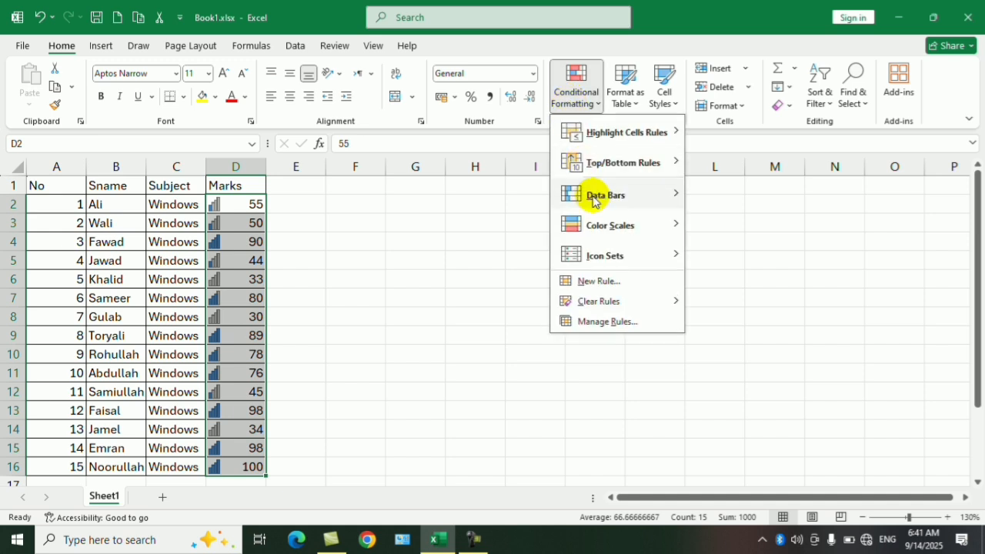
mouse_move(655, 310)
click(766, 323)
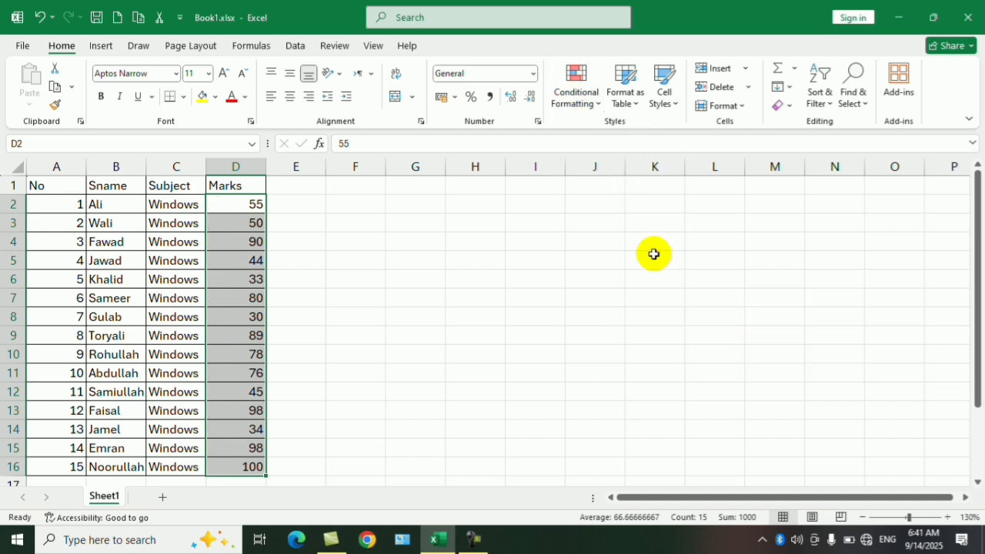
Step: View the Conditional Formatting Rules Manager for the selected marks and close it without adding a rule
click(582, 100)
mouse_move(618, 254)
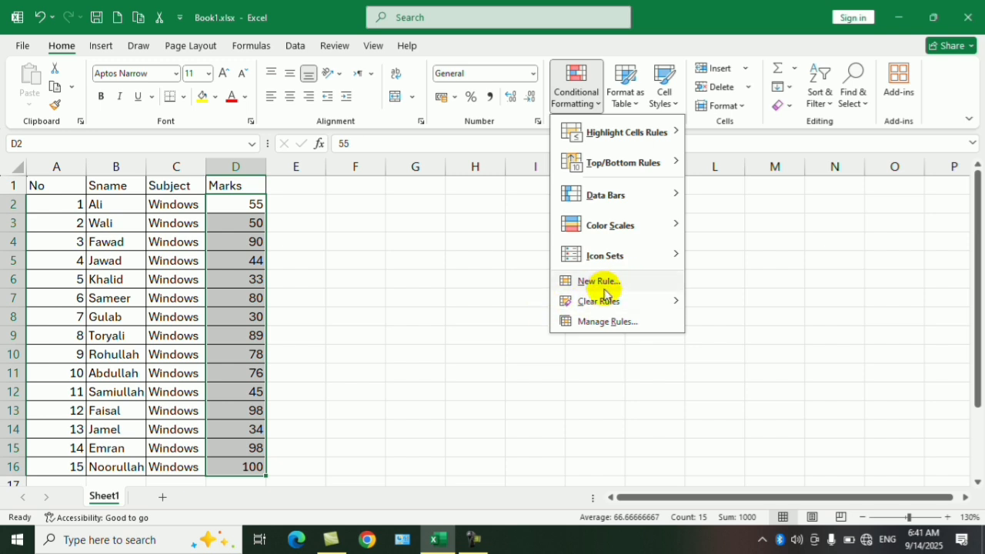
mouse_move(615, 301)
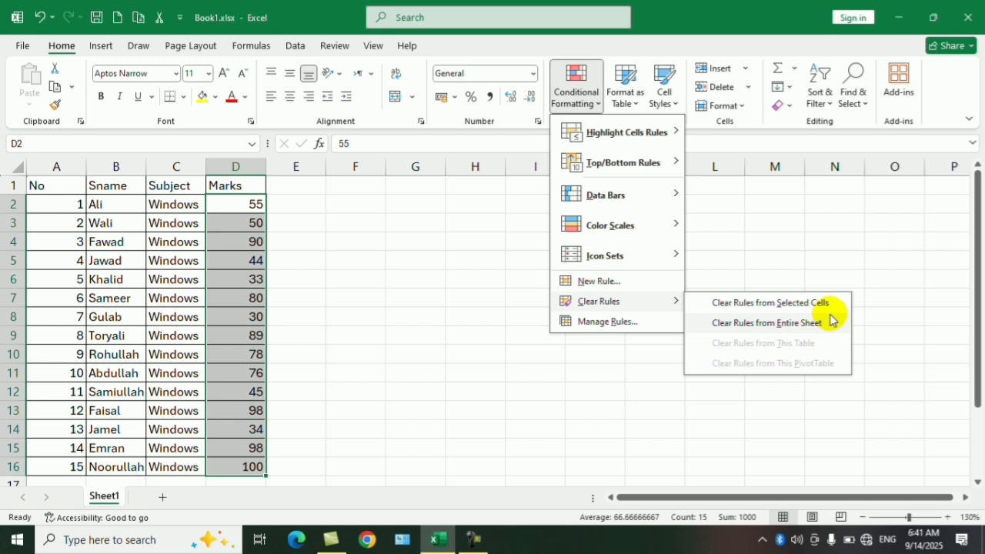
click(628, 324)
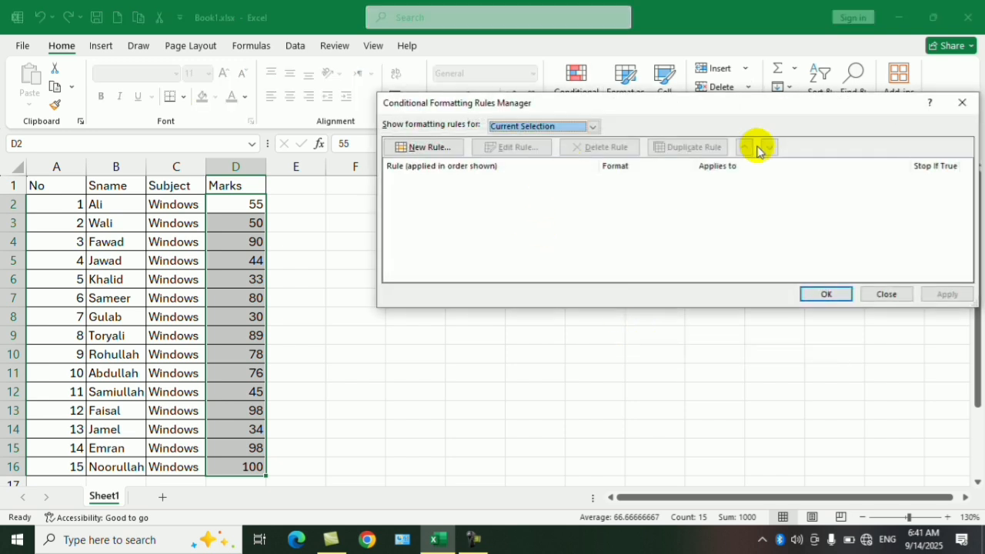
drag(798, 103, 567, 171)
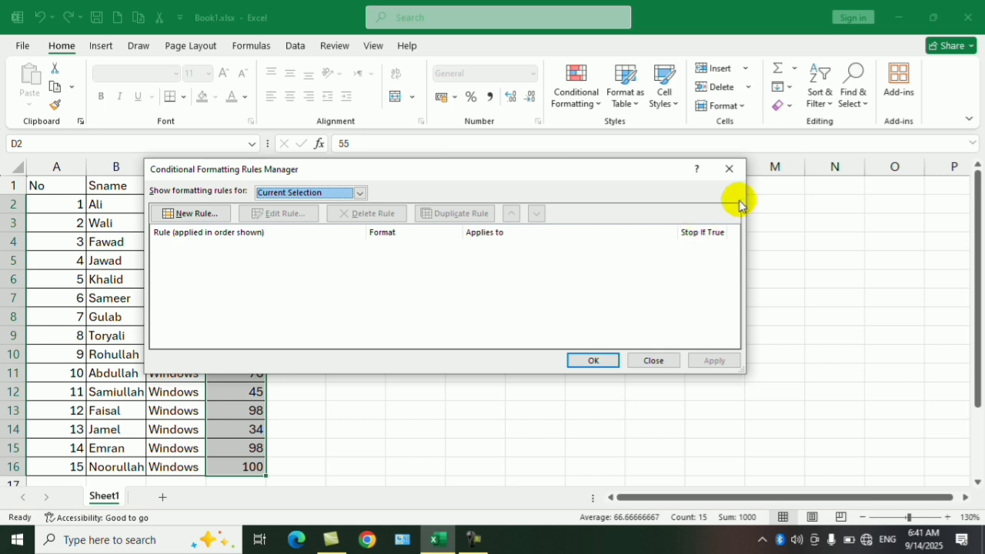
click(729, 169)
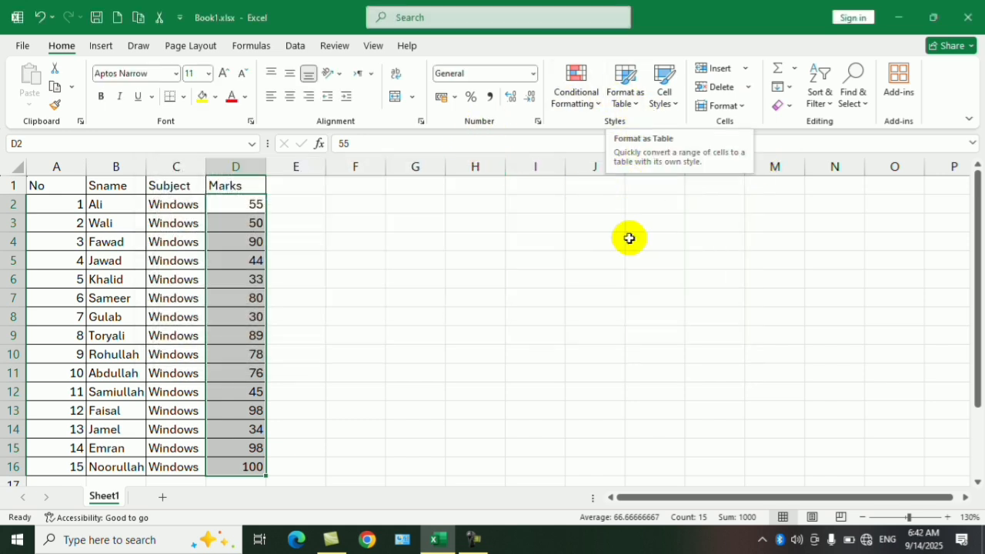
Step: Format A1:D16 as a table with headers, using the green style in the first row of the Medium styles
click(600, 279)
drag(48, 187, 253, 467)
click(630, 98)
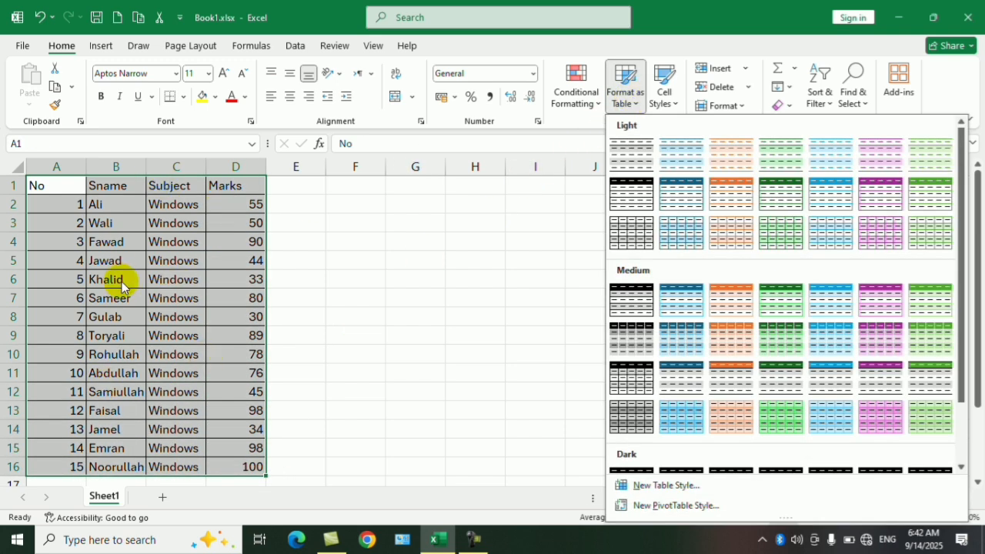
click(924, 298)
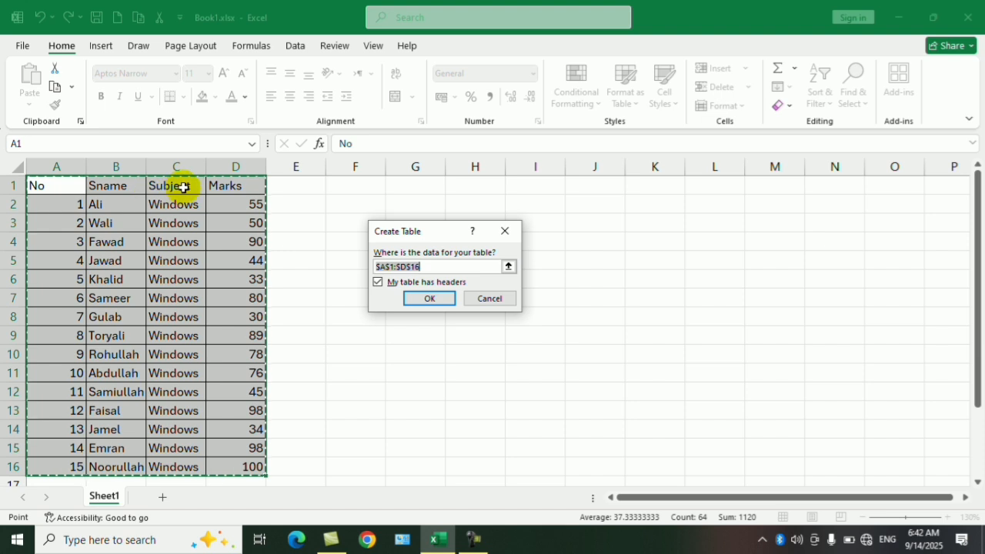
click(378, 283)
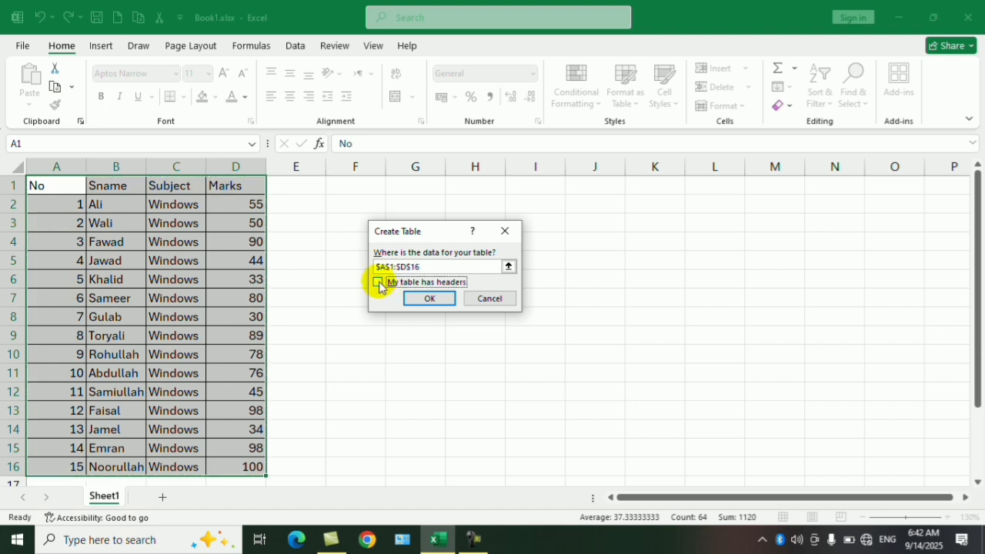
click(430, 297)
click(153, 280)
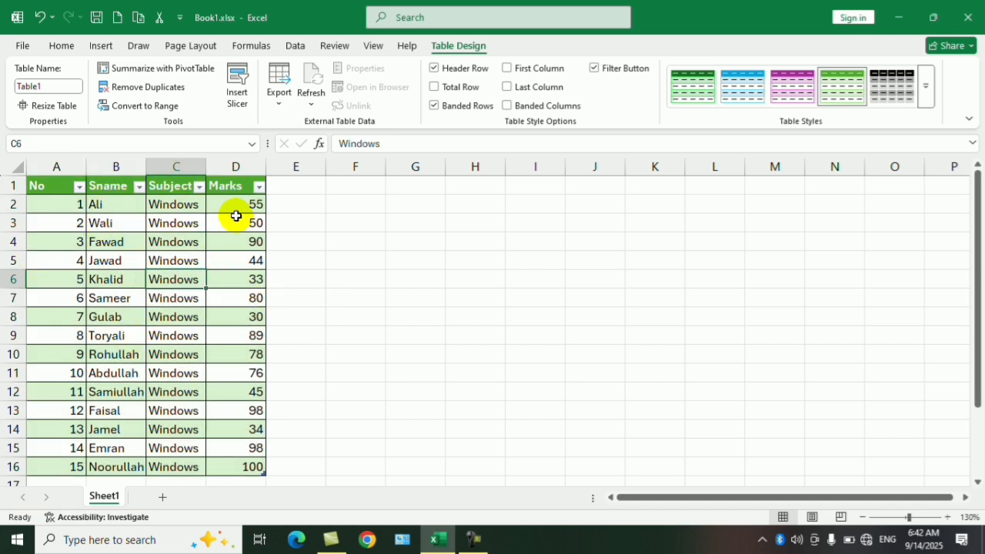
Step: Examine the sort and filter options of the Marks and Sname columns without applying any
click(261, 187)
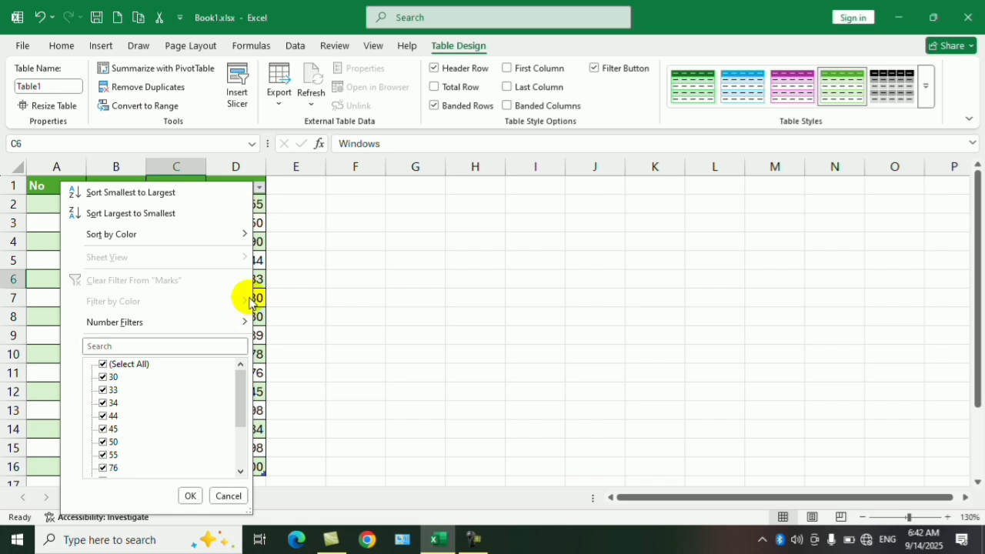
click(369, 283)
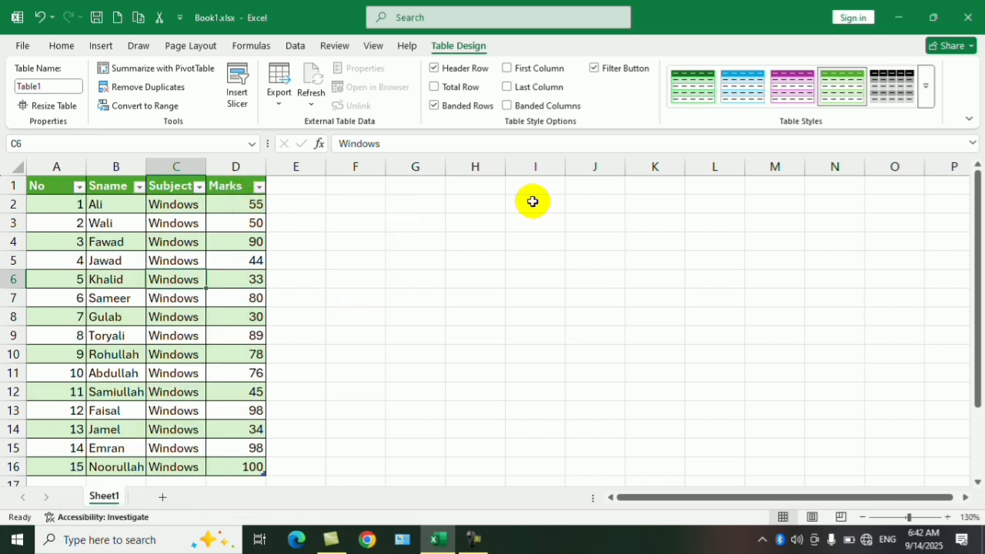
click(60, 45)
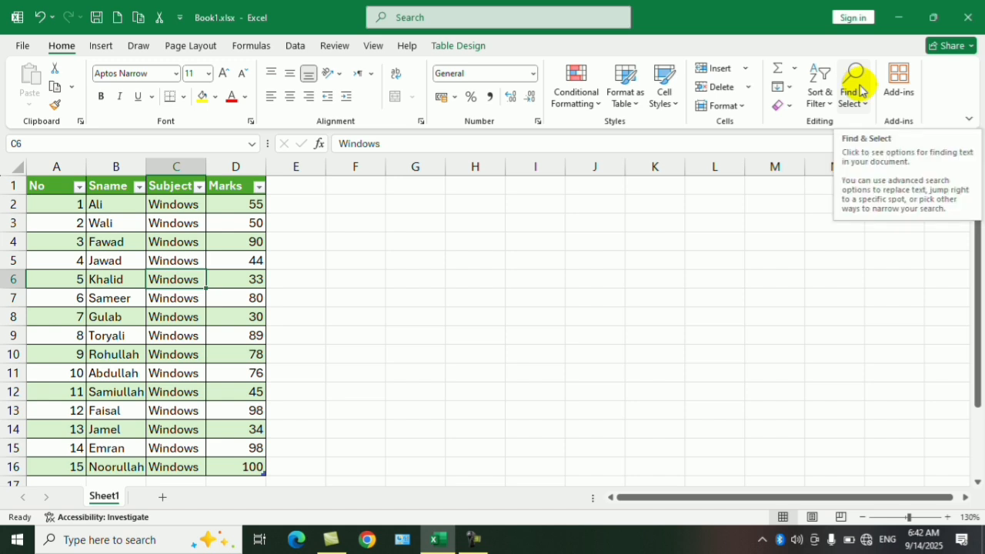
click(482, 244)
click(259, 189)
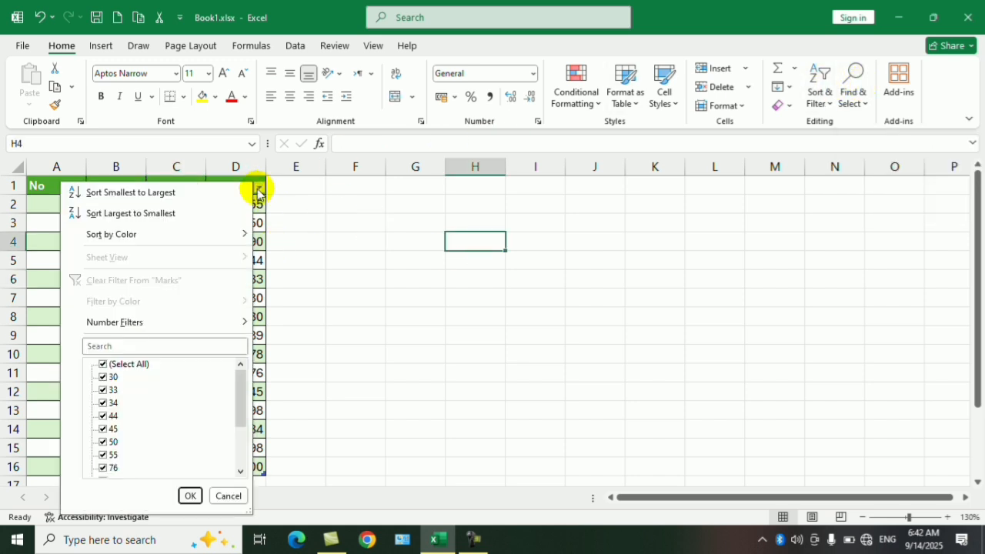
click(330, 222)
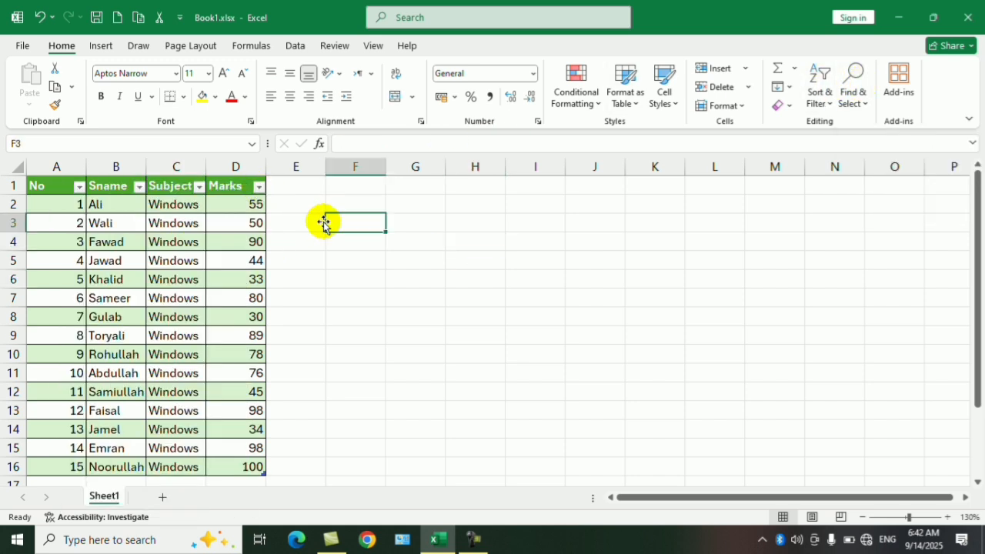
click(139, 187)
click(140, 188)
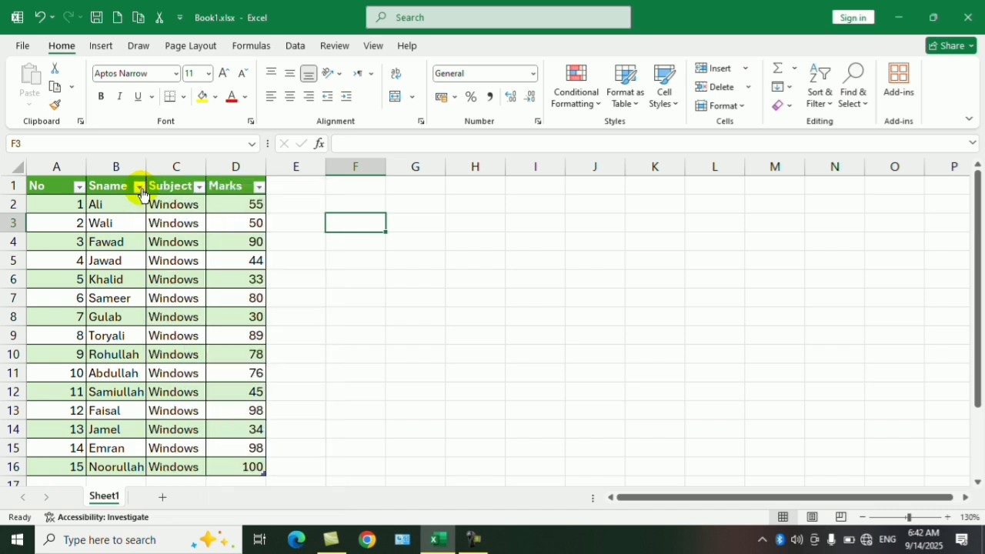
Step: Change the subject in cells C10, C12 and C15 to Word
click(184, 354)
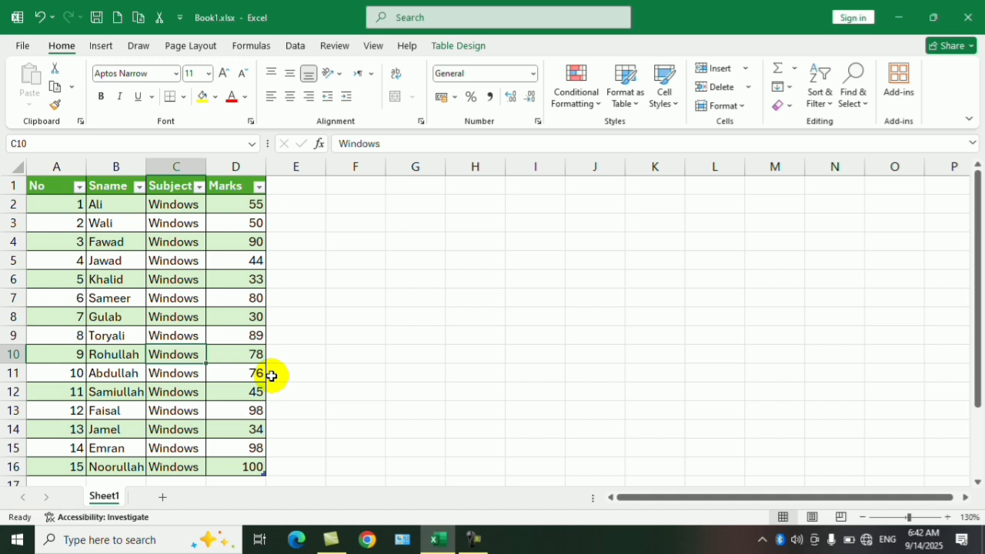
text(Woe)
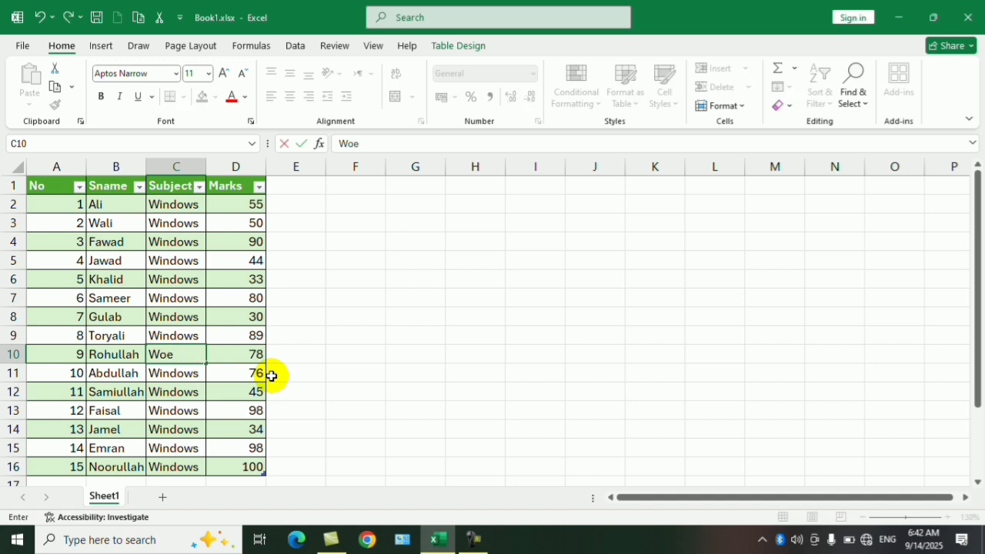
key(Return)
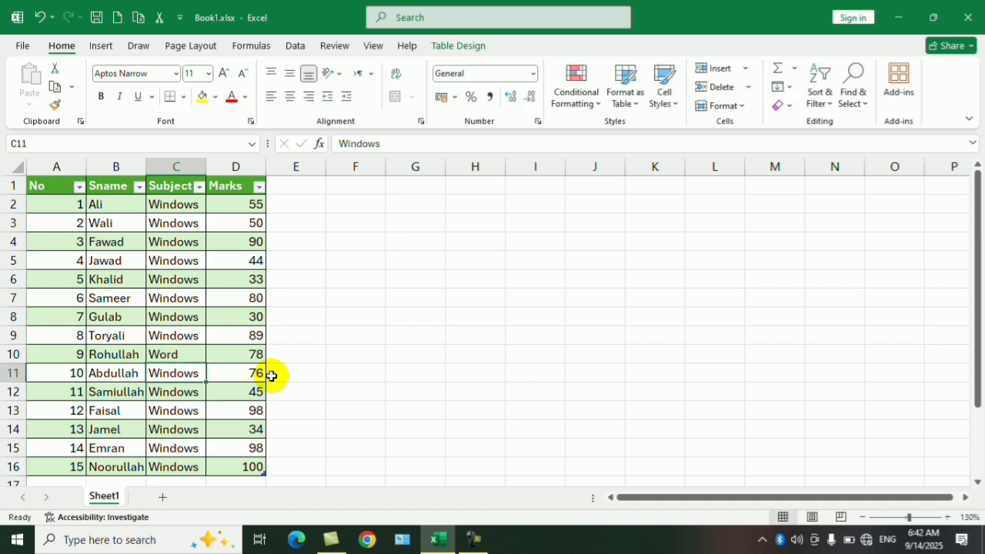
key(Down)
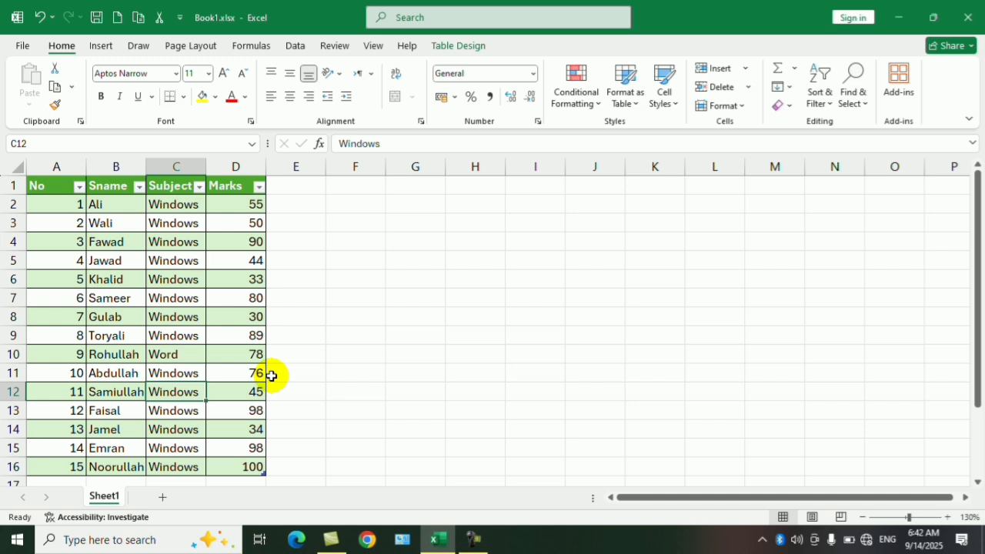
text(Word)
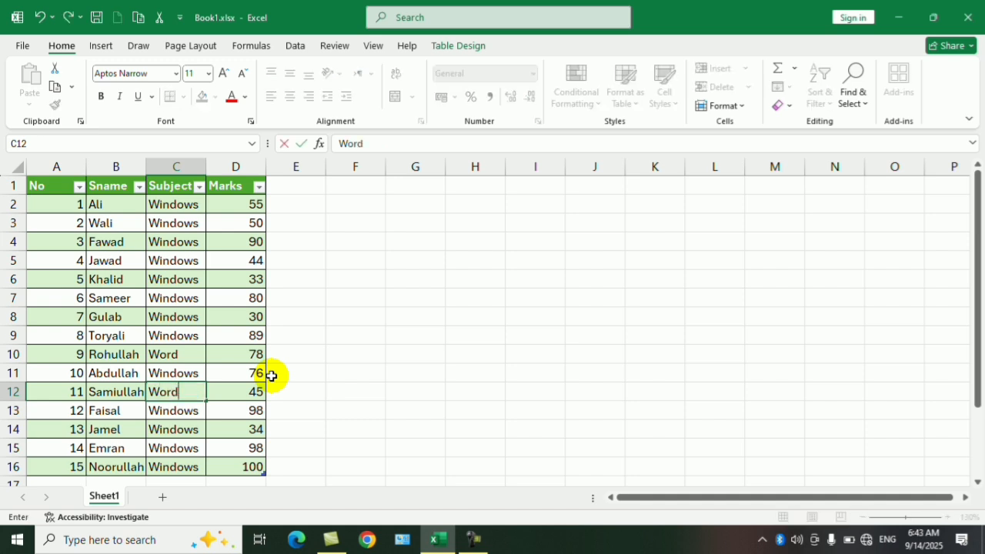
key(Return)
key(Down)
key(Down)
text(W)
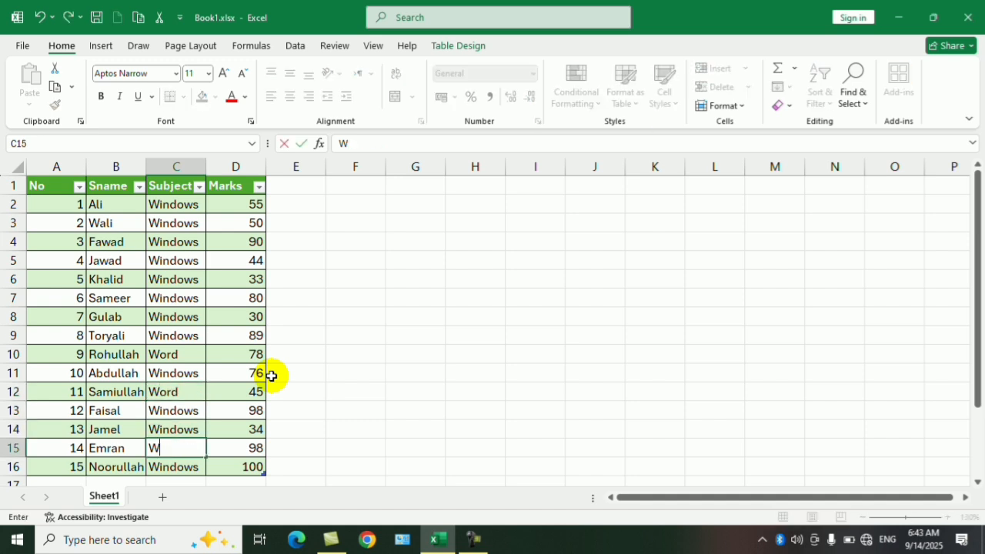
click(405, 348)
Step: Filter the table's Subject column to show only the Word rows
click(187, 260)
click(199, 187)
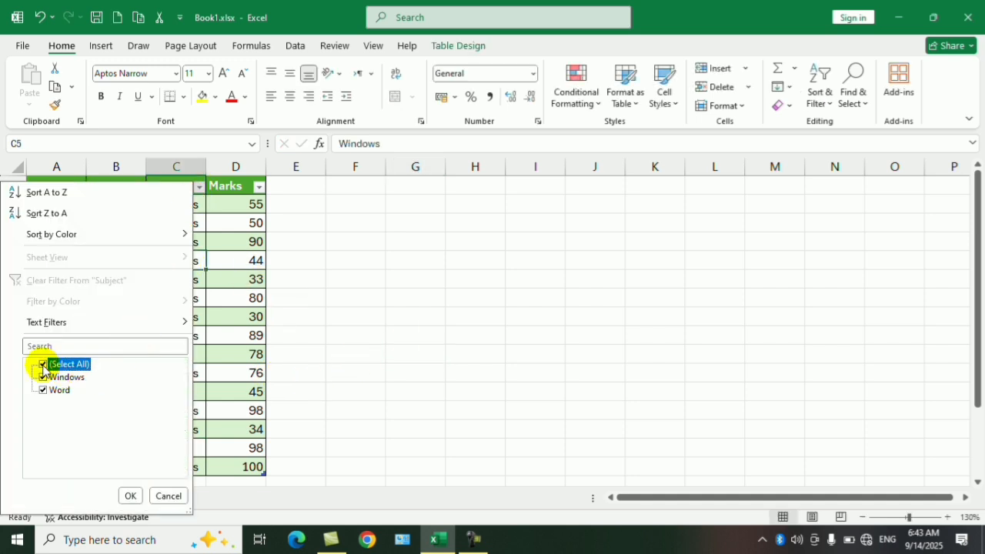
click(44, 392)
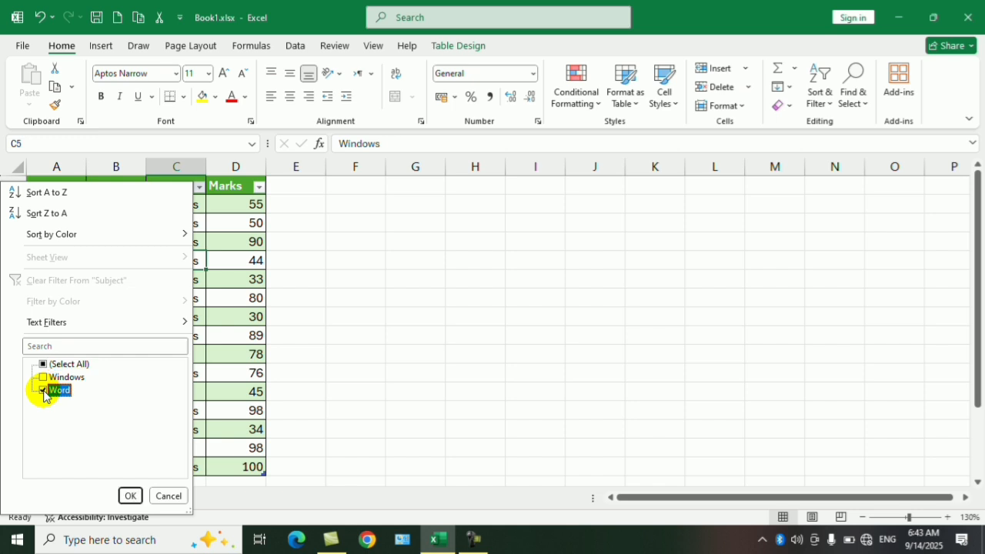
click(130, 495)
click(227, 300)
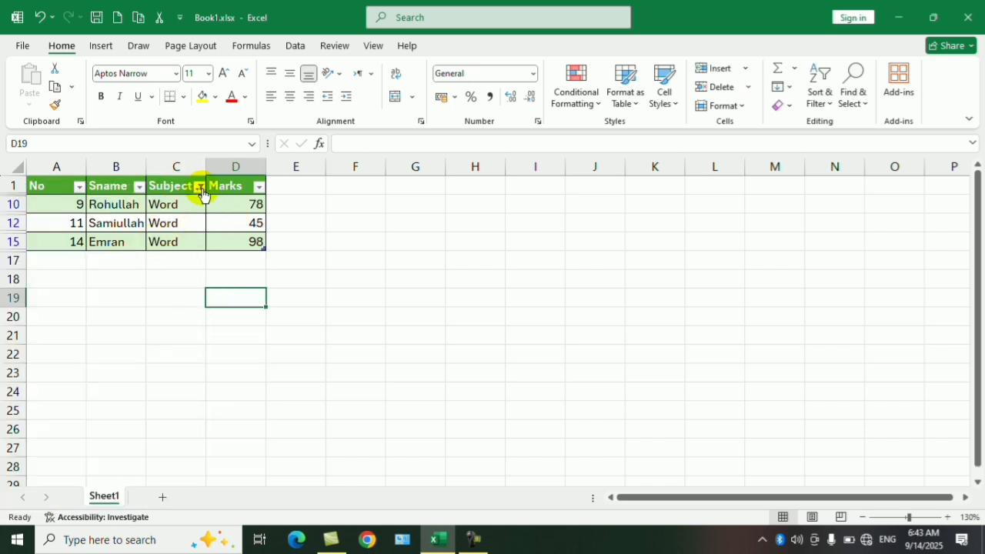
Step: Change the Subject filter to show only the Windows rows
click(198, 186)
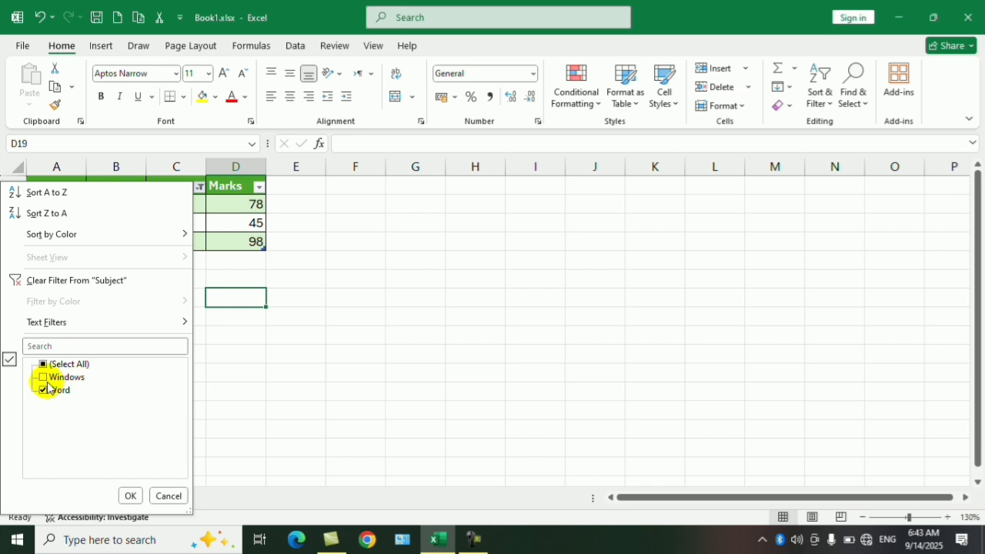
click(44, 380)
click(43, 391)
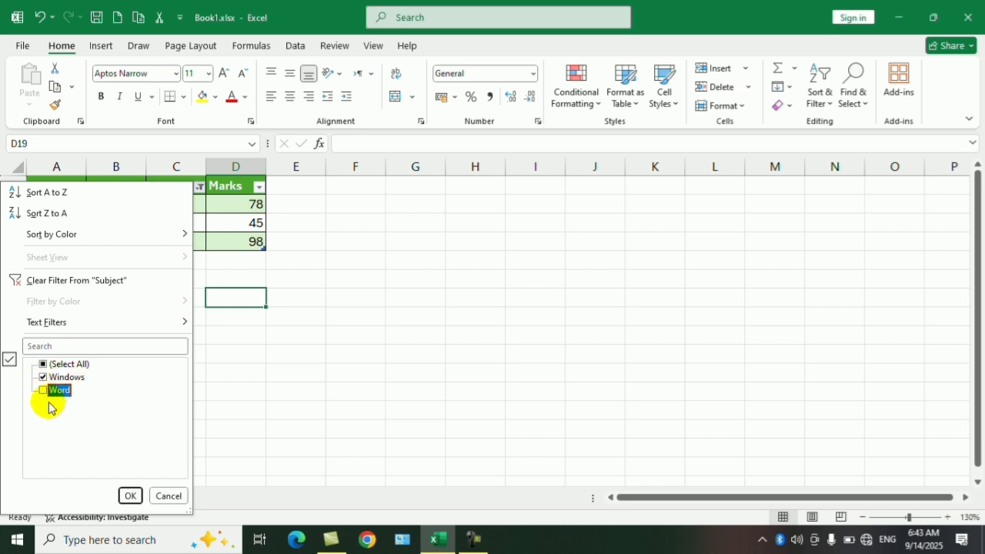
click(131, 495)
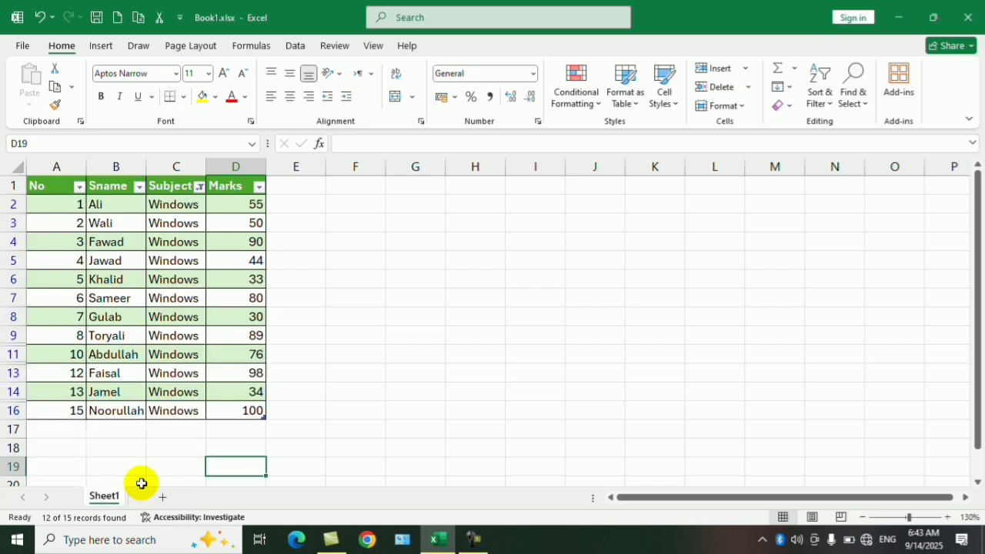
Step: Reset the Subject filter to include all subjects
click(199, 187)
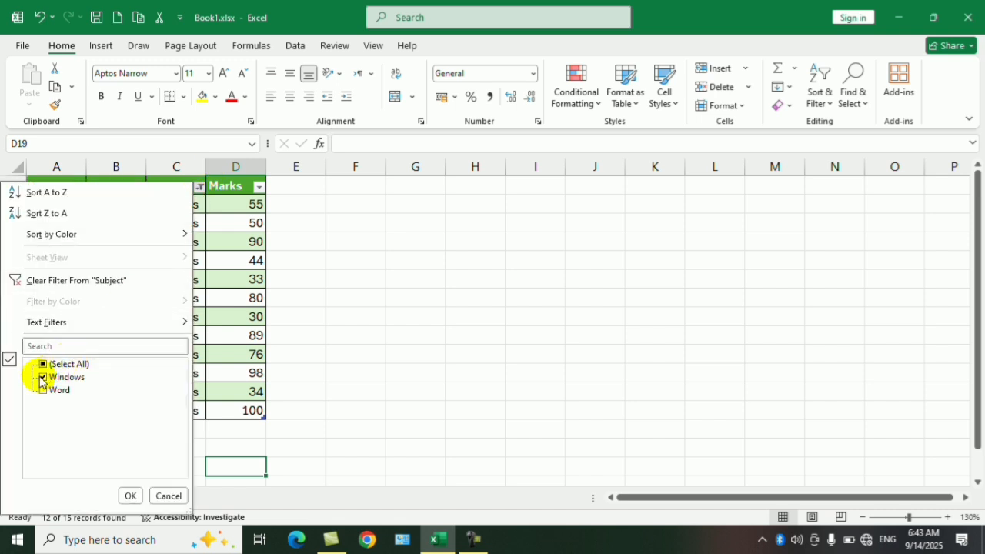
click(42, 377)
click(44, 364)
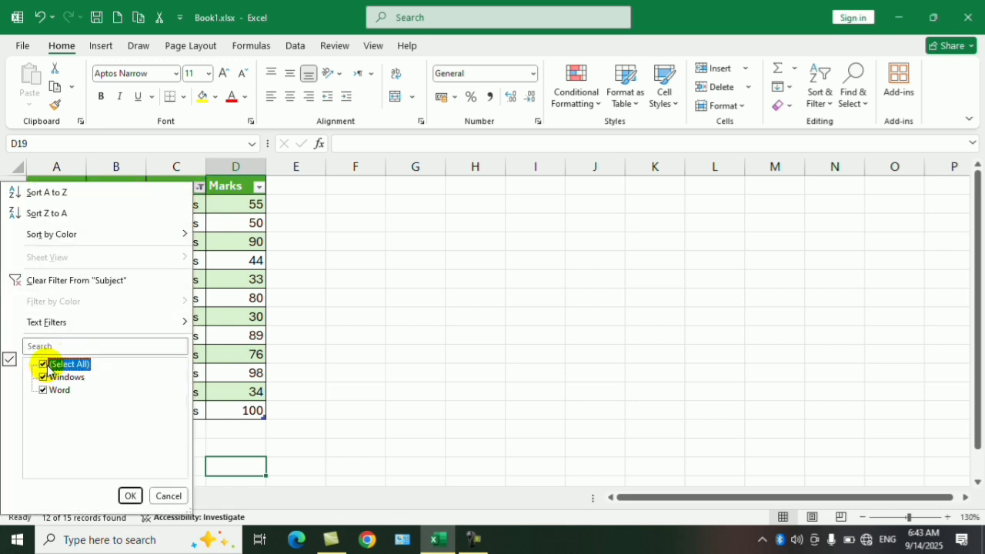
click(130, 495)
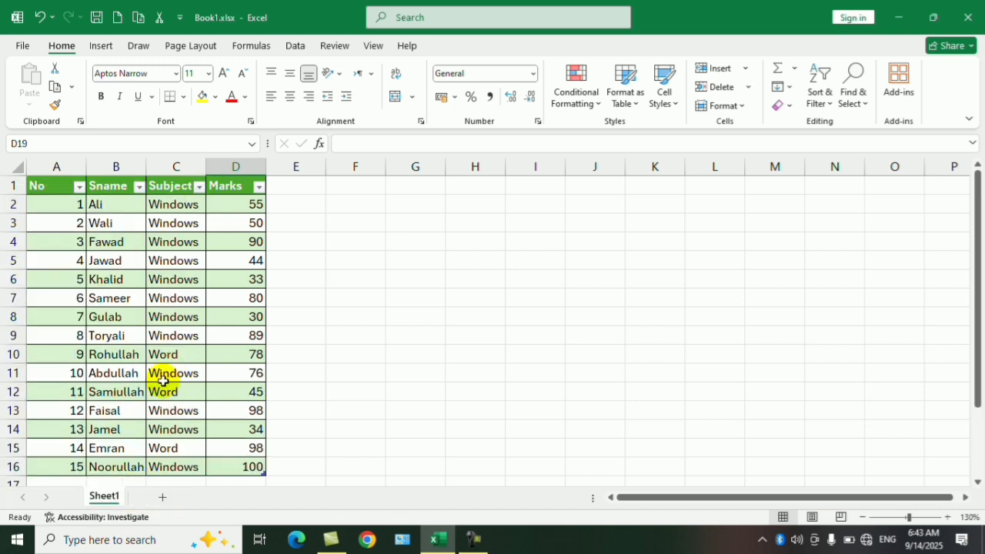
Step: Filter the table's Marks column to show only the value 100
click(260, 188)
scroll(150, 424, down, 3)
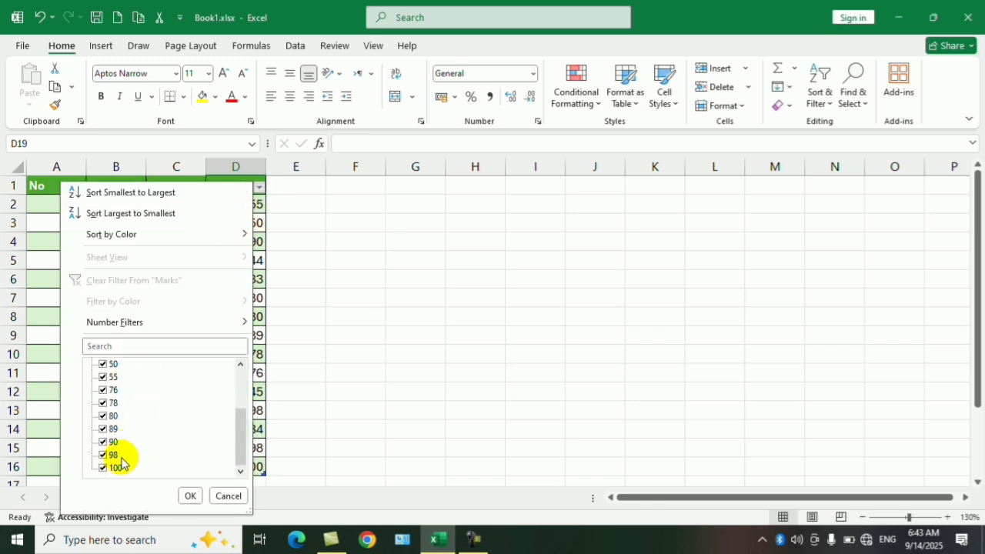
scroll(123, 397, up, 3)
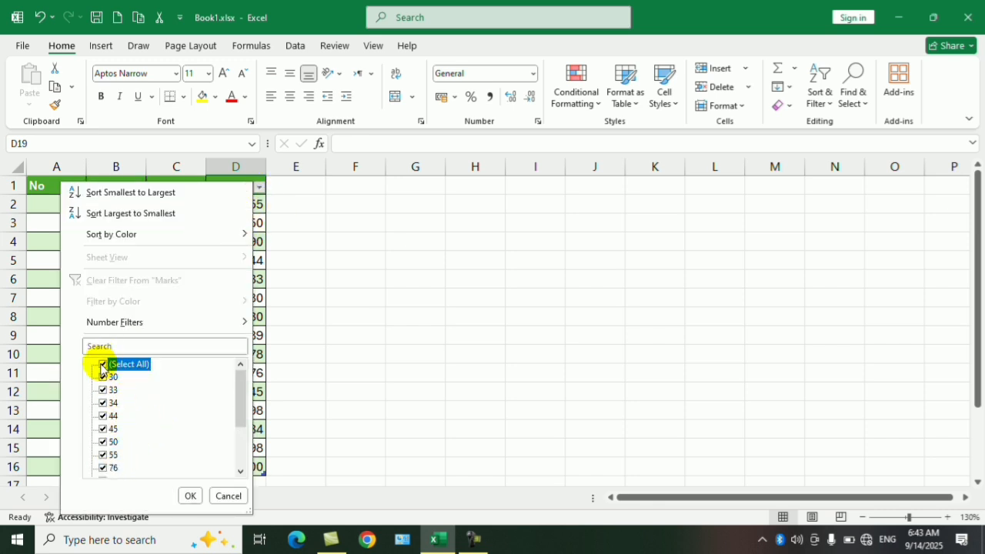
click(103, 365)
scroll(110, 434, down, 3)
scroll(105, 468, up, 3)
scroll(114, 462, down, 3)
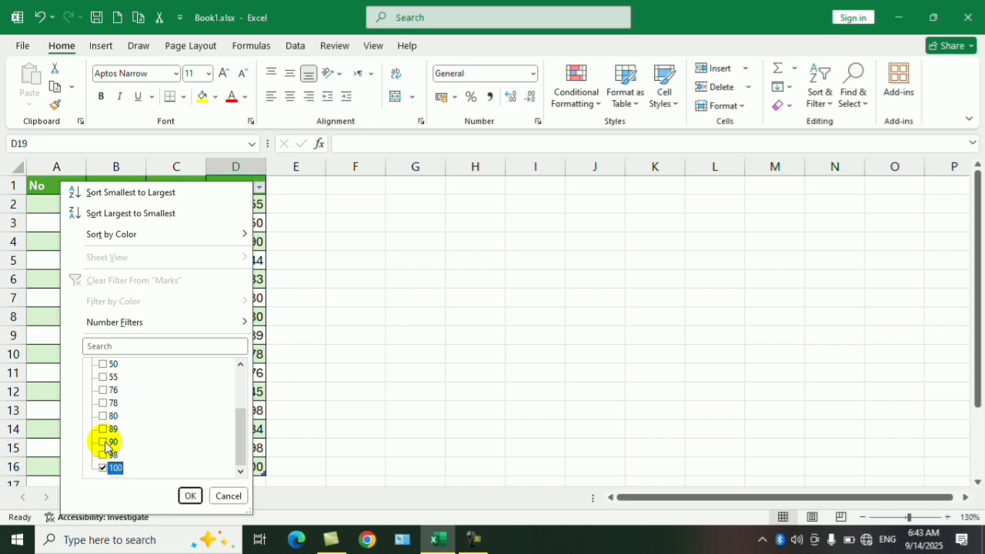
click(191, 496)
Step: Reset the Marks filter to include all values
click(260, 188)
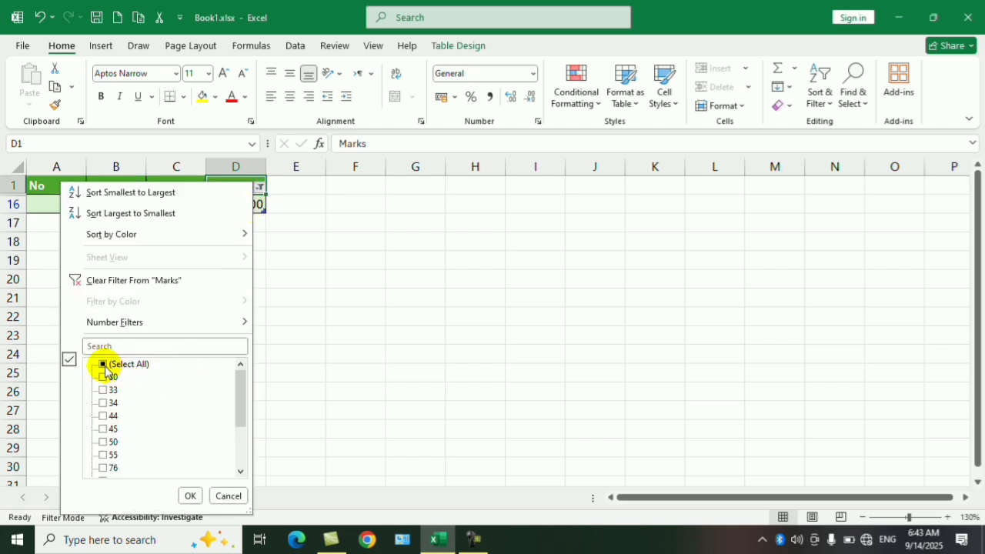
click(103, 365)
click(190, 496)
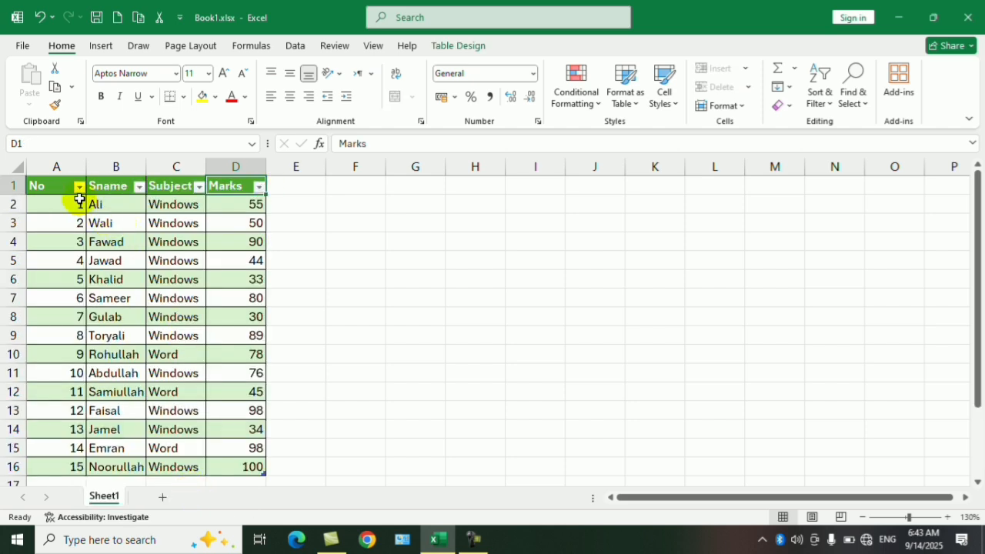
click(138, 188)
click(138, 188)
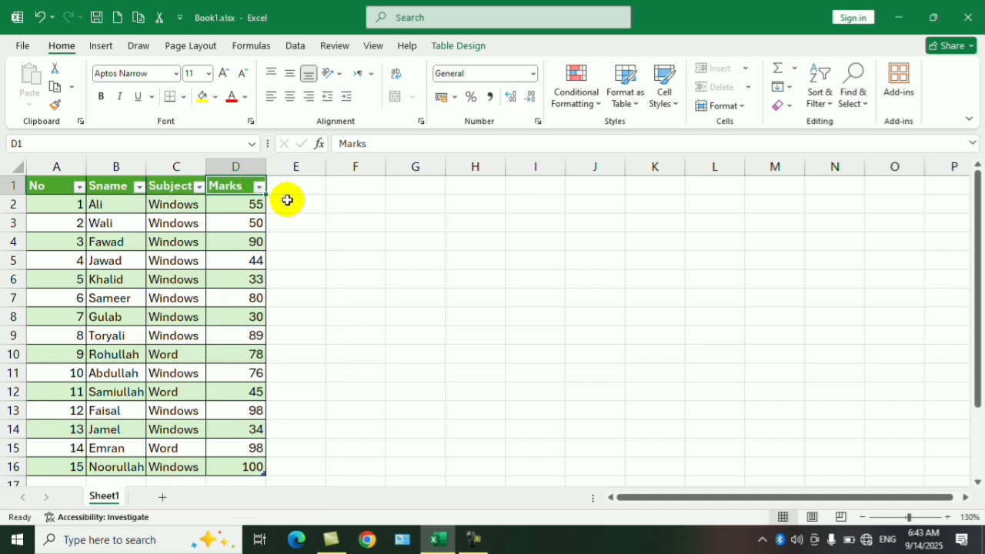
click(199, 187)
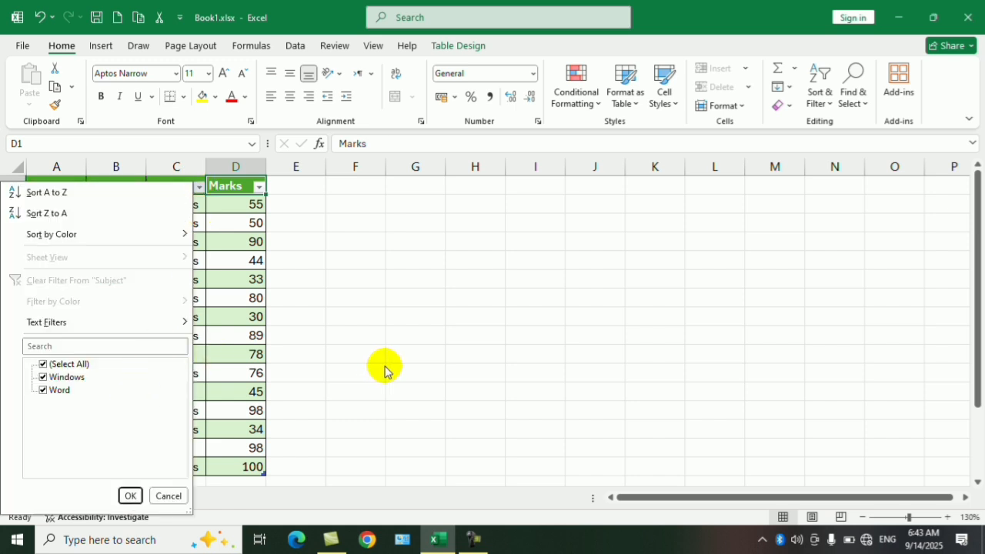
key(Escape)
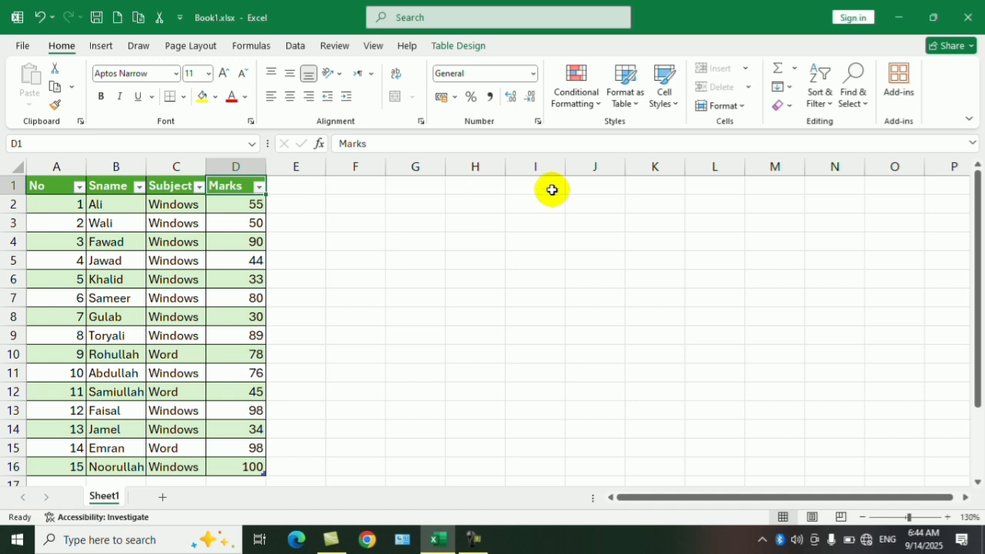
Step: Turn off filtering for the table so its header cells have no filter arrows
click(826, 104)
click(823, 189)
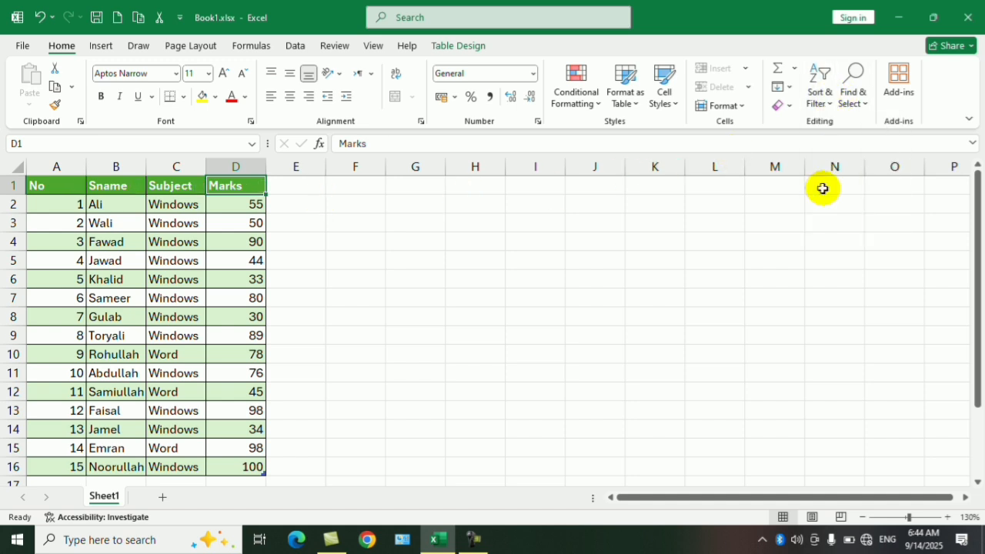
click(612, 263)
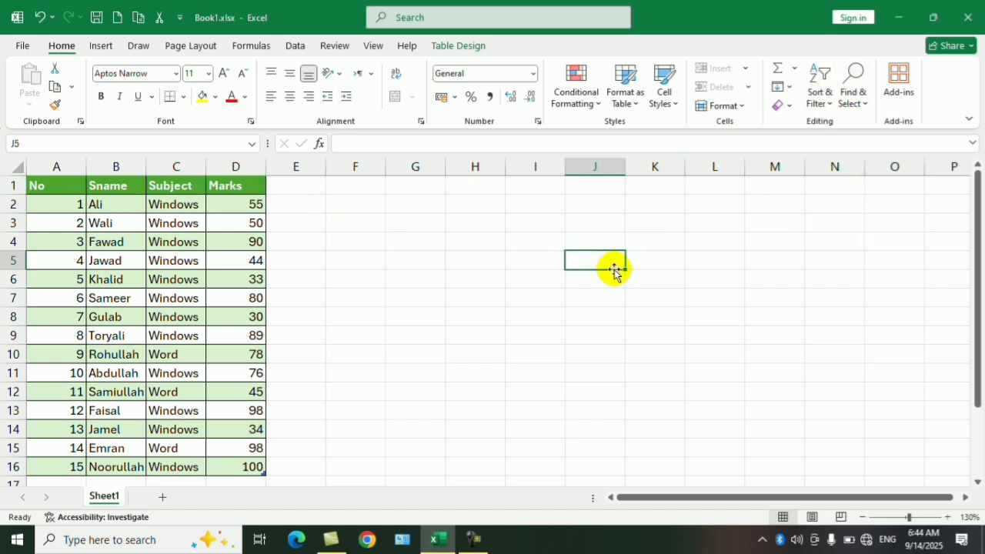
Step: Change the table style of A1:D16 to the bright blue style in the first row of the Dark styles
click(397, 340)
scroll(396, 307, down, 3)
scroll(339, 281, up, 3)
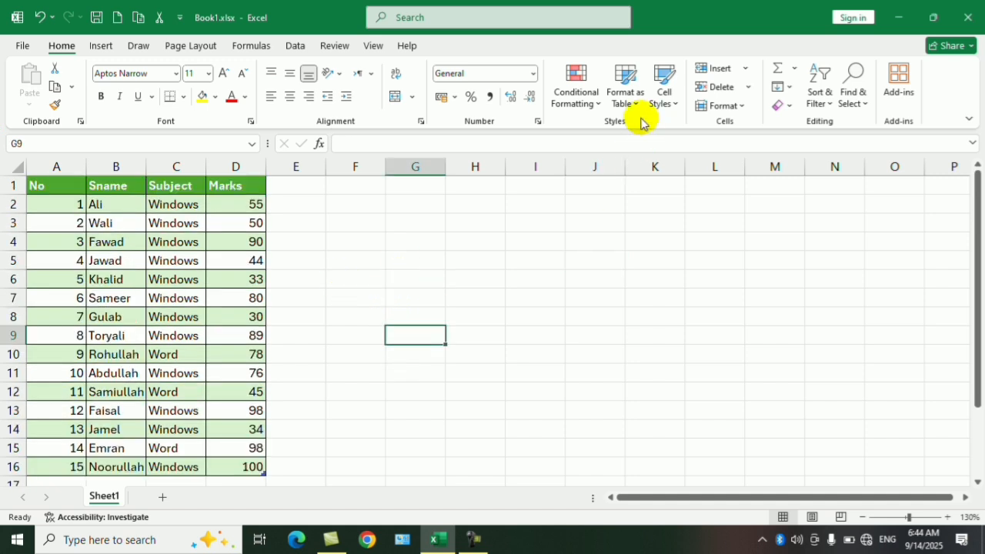
drag(57, 189, 240, 467)
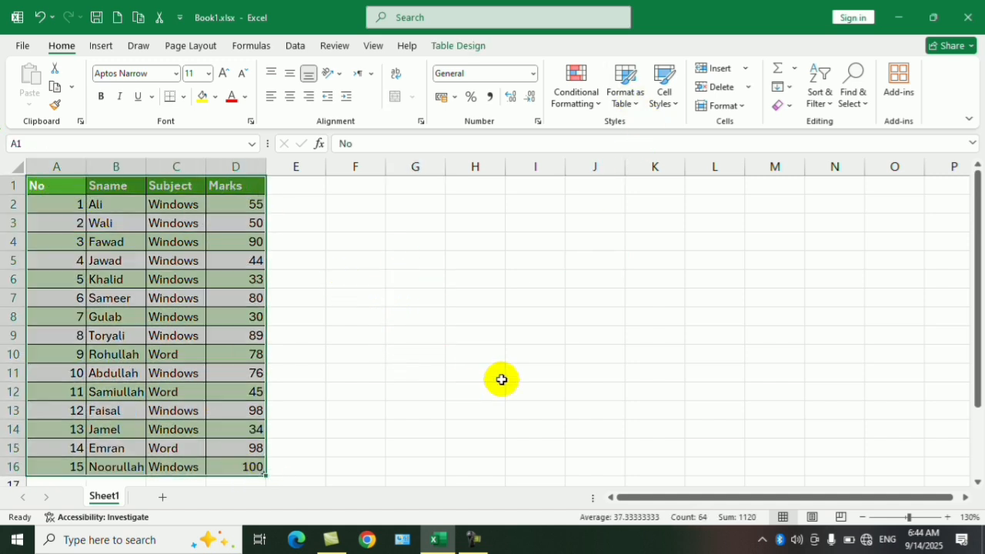
click(628, 96)
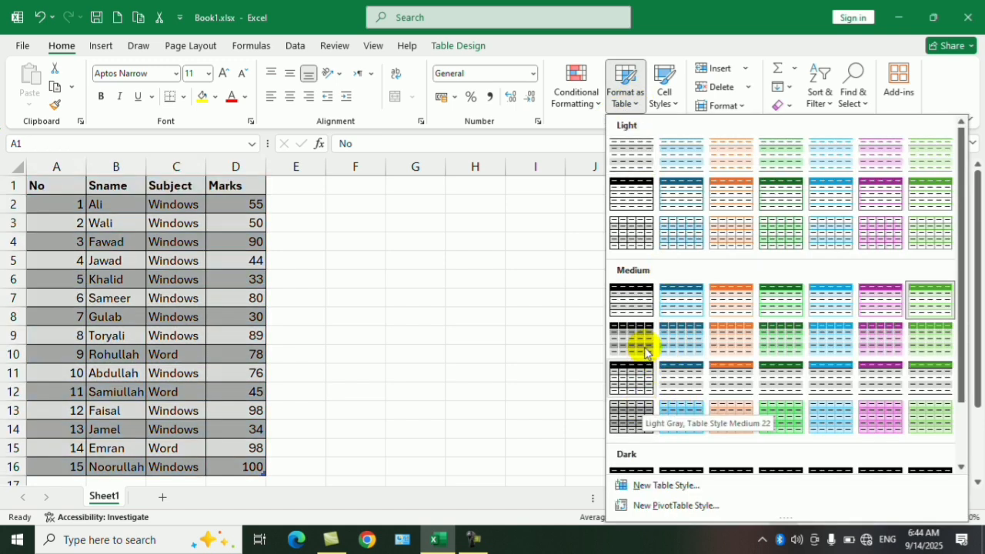
scroll(871, 370, down, 2)
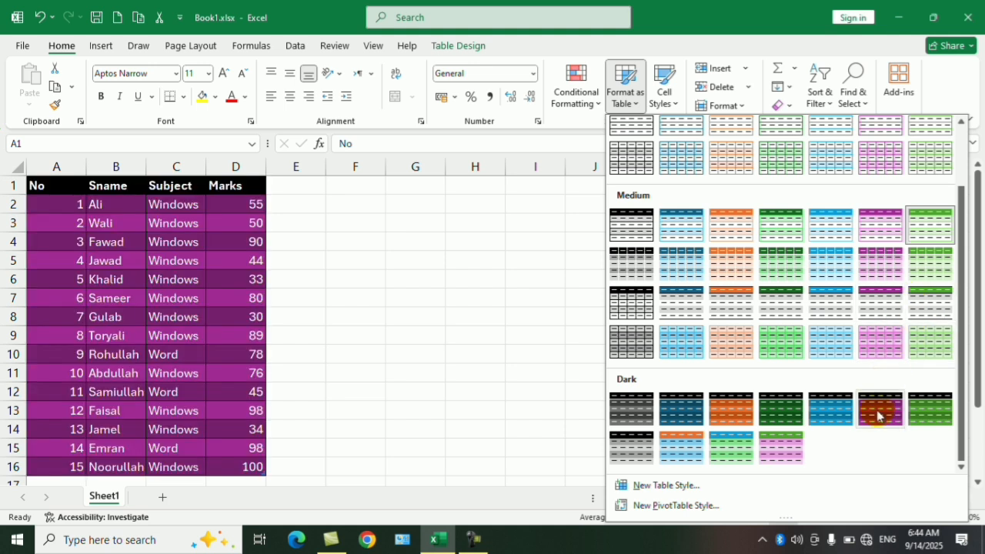
click(840, 415)
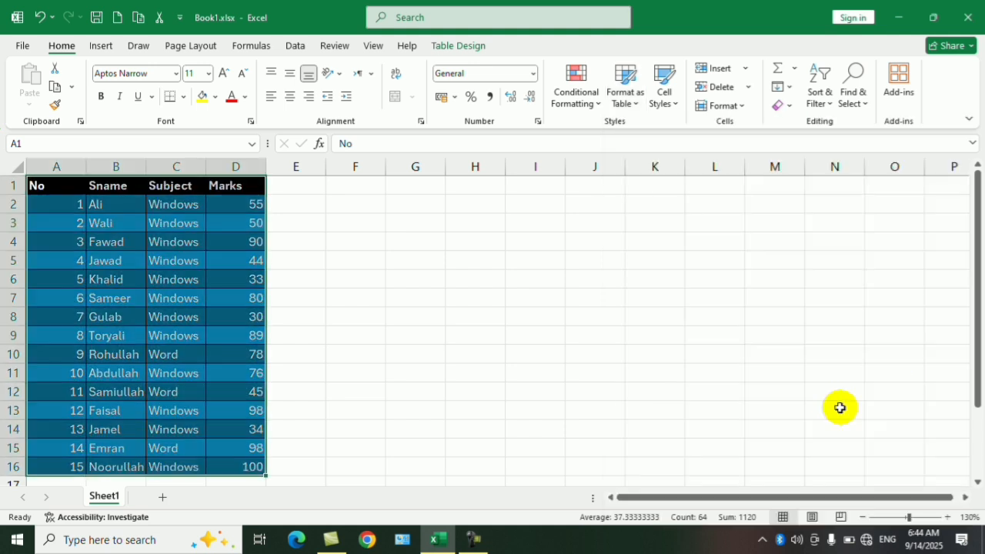
click(523, 294)
Step: Examine the Light, Medium and Dark table styles for A1:D16 without applying another one
drag(74, 187, 253, 473)
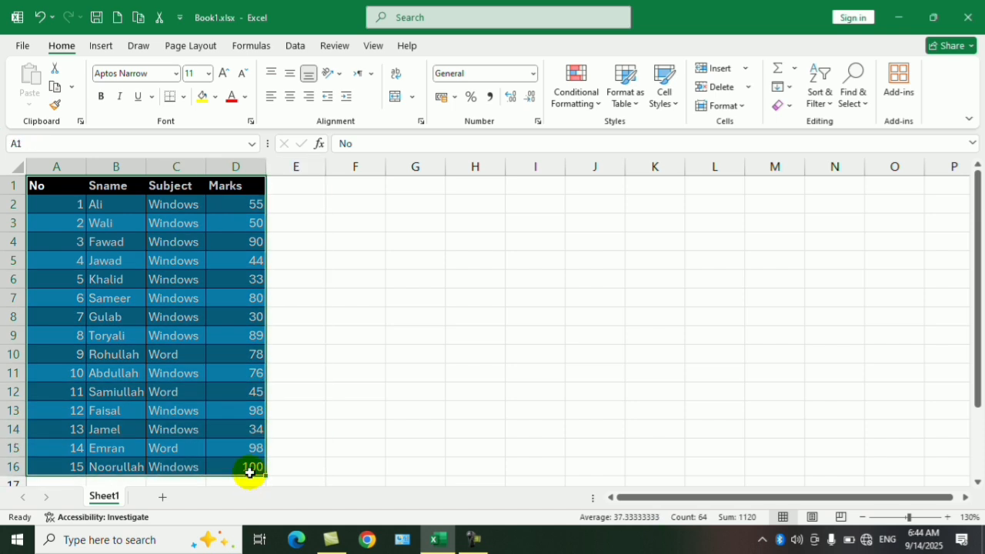
click(472, 543)
click(472, 543)
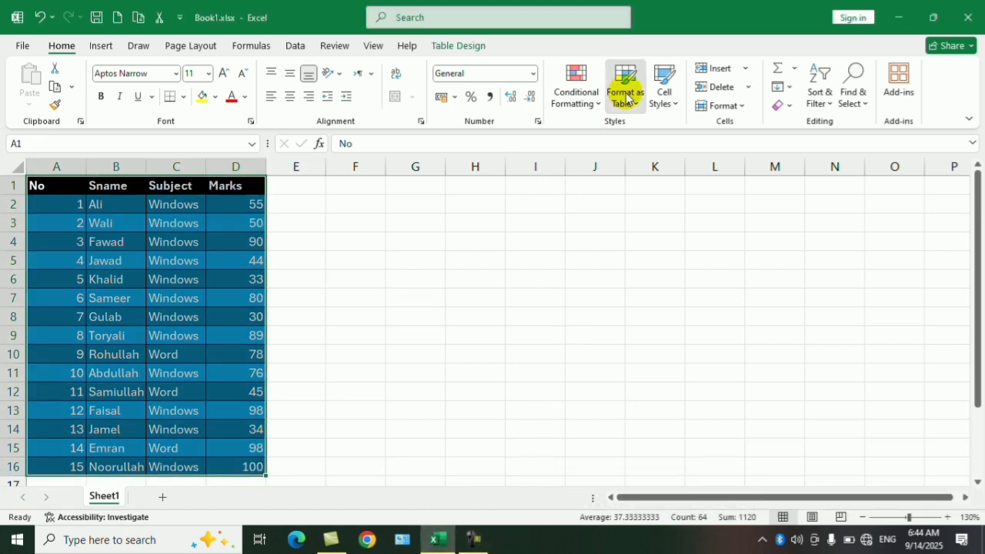
click(624, 86)
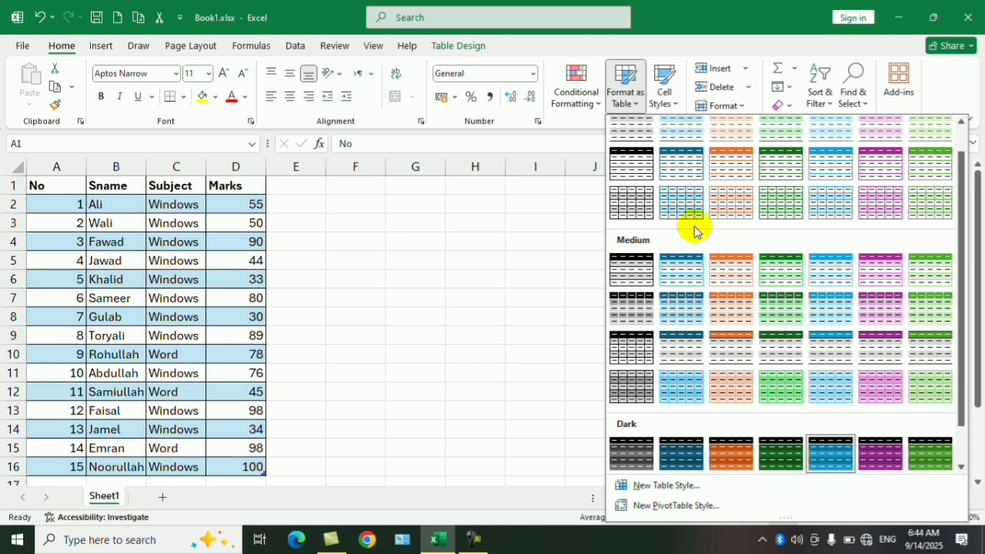
scroll(671, 231, down, 1)
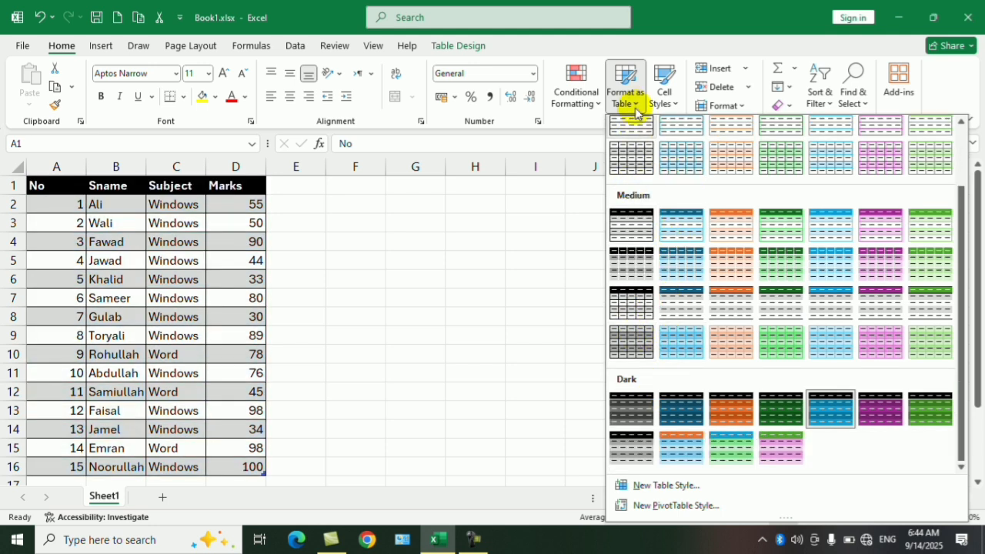
click(630, 104)
click(631, 106)
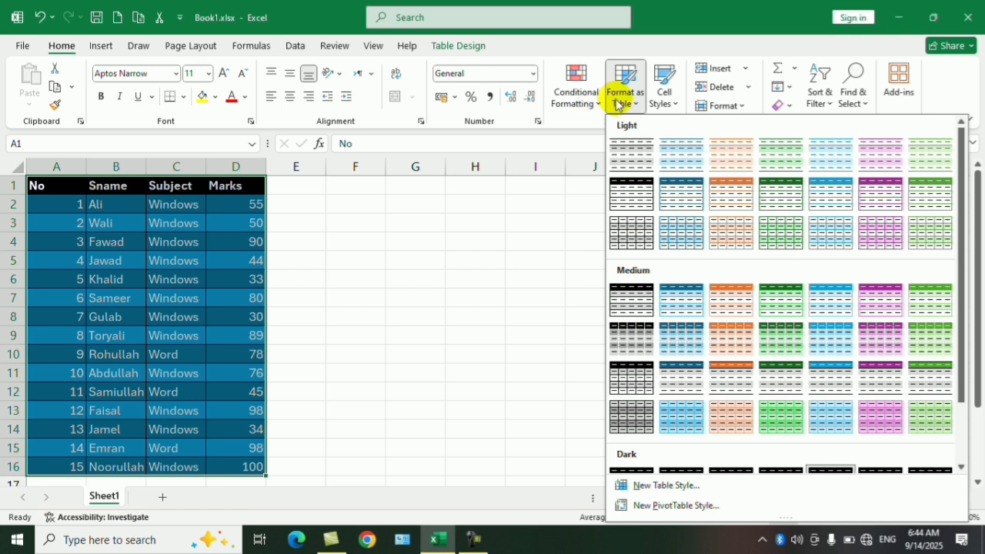
scroll(731, 250, down, 2)
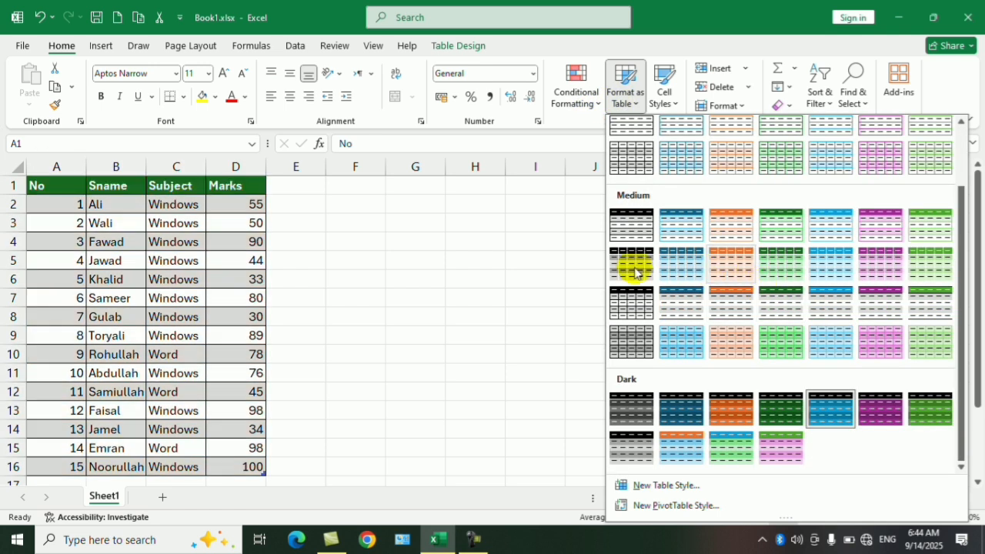
click(548, 251)
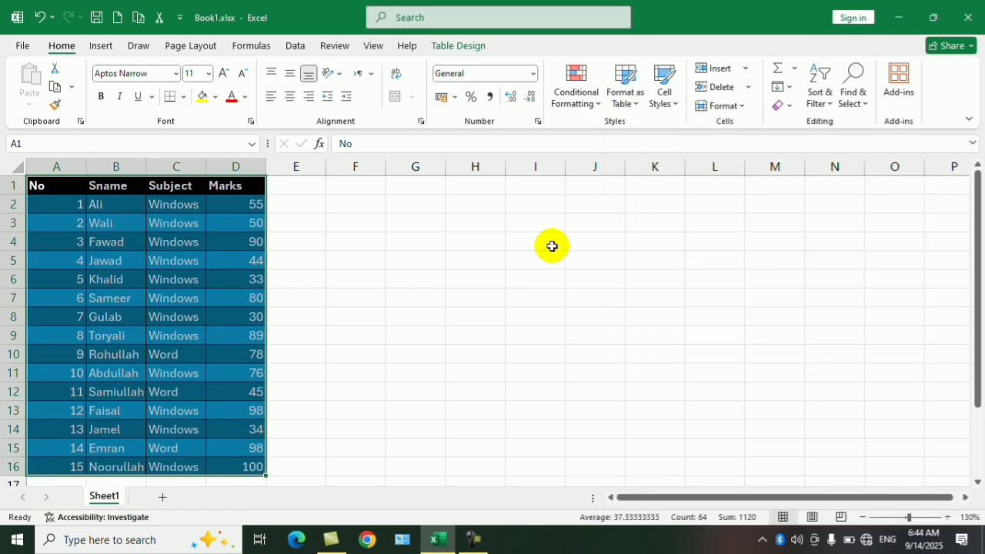
Step: Clear all formats from A1:D16 while keeping the contents
click(789, 106)
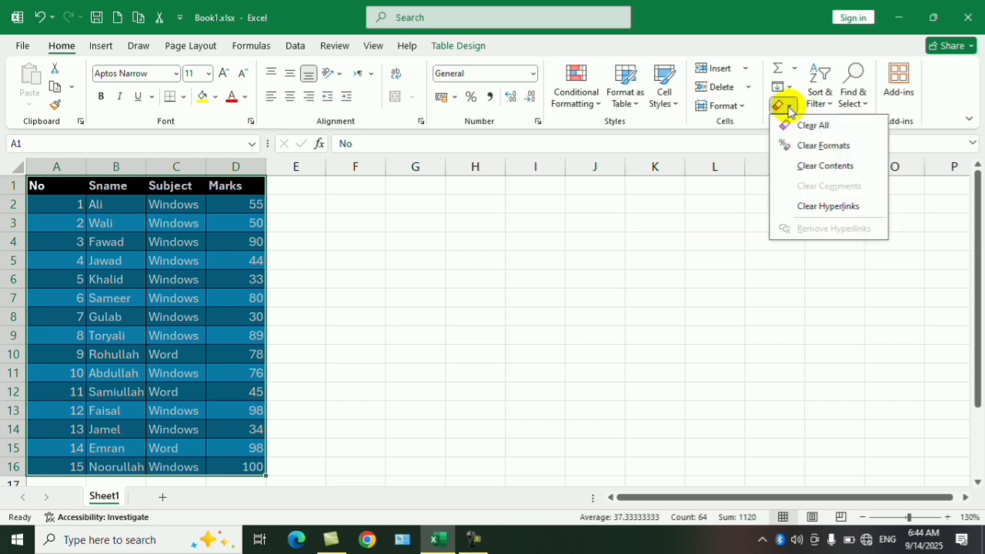
click(817, 145)
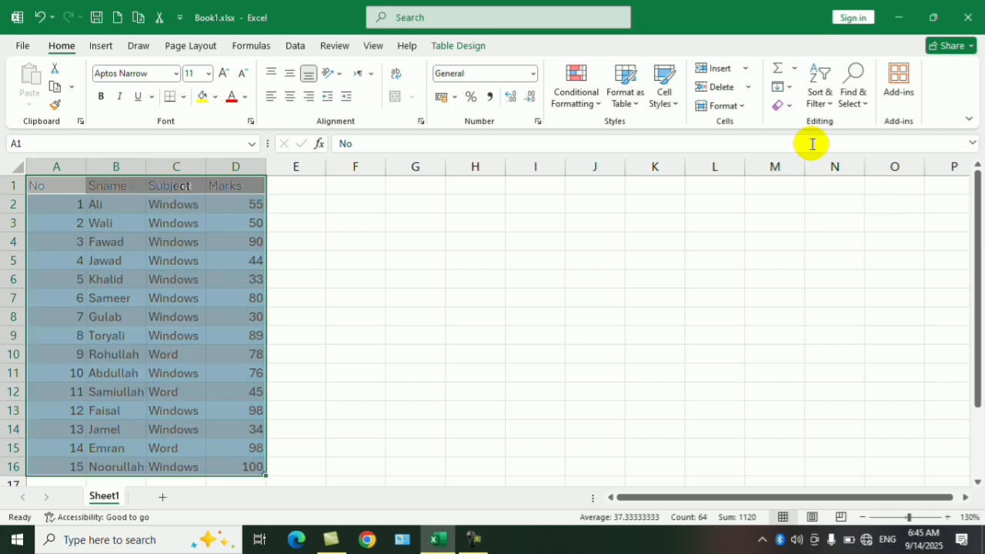
click(535, 277)
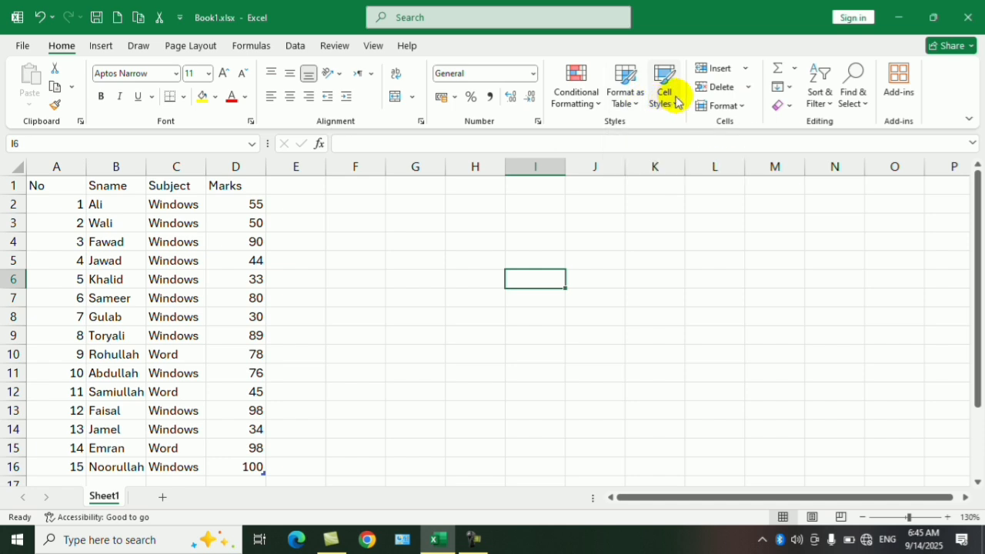
Step: Apply the 20% - Accent4 cell style to the Marks column, D1:D16
drag(249, 190, 259, 464)
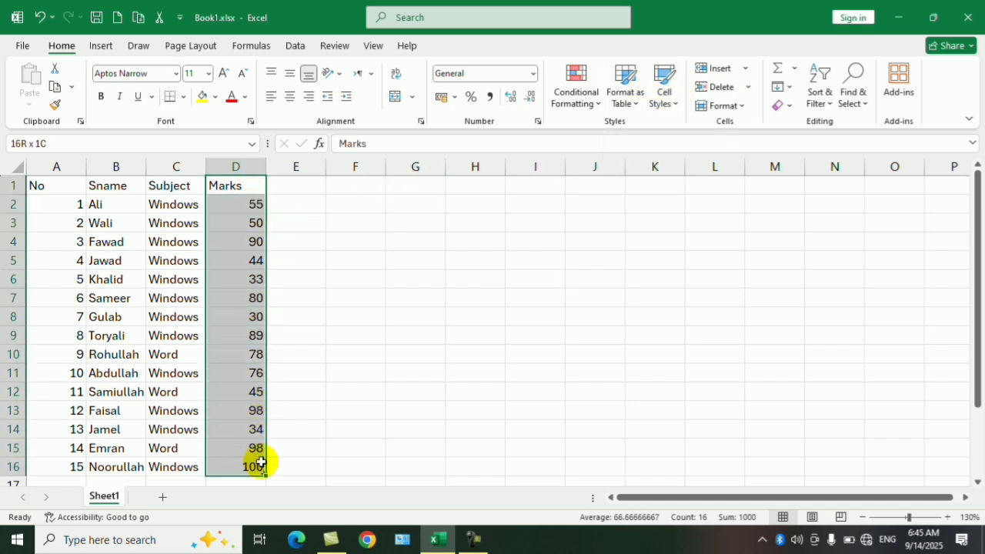
click(670, 110)
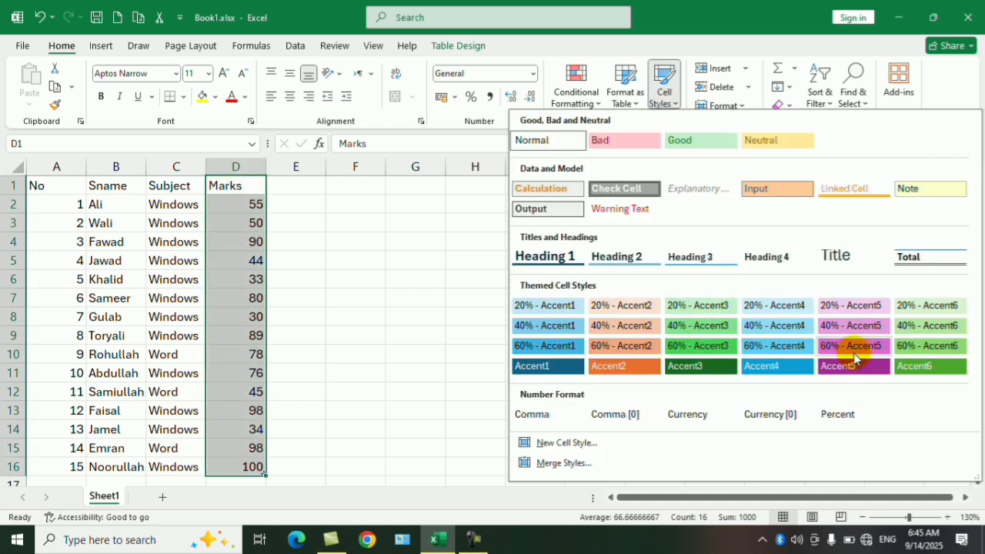
click(774, 306)
click(481, 285)
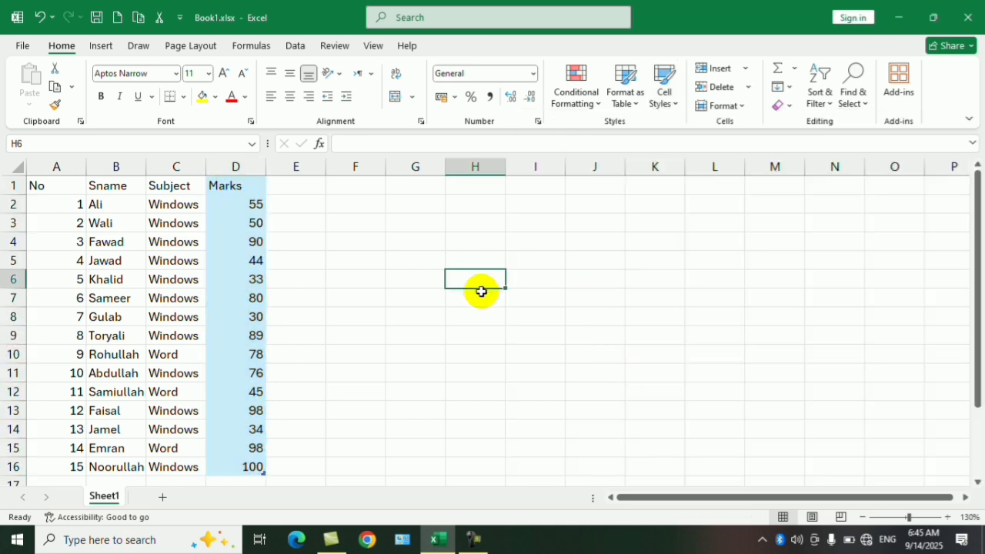
Step: Apply the 60% - Accent4 cell style to the header row, A1:D1
drag(215, 185, 66, 182)
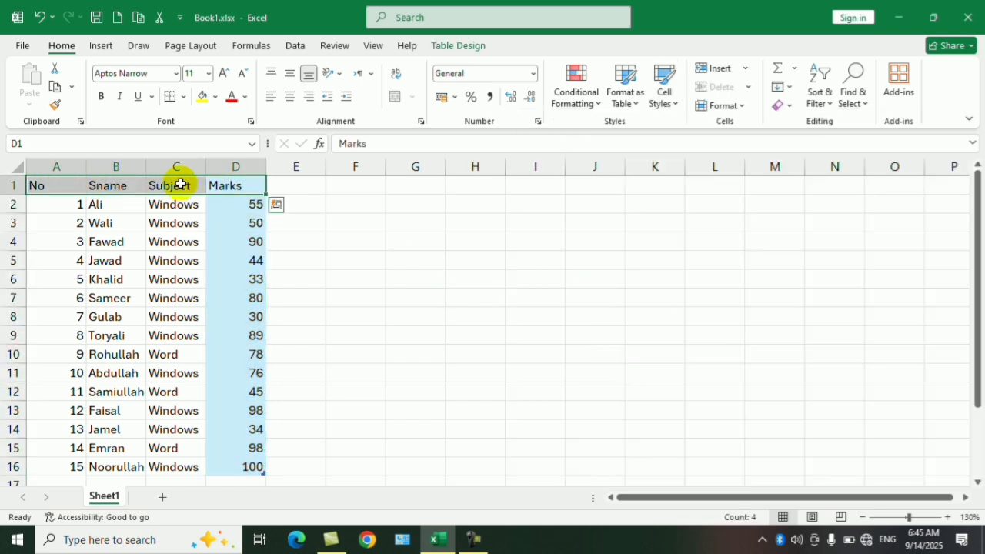
click(664, 88)
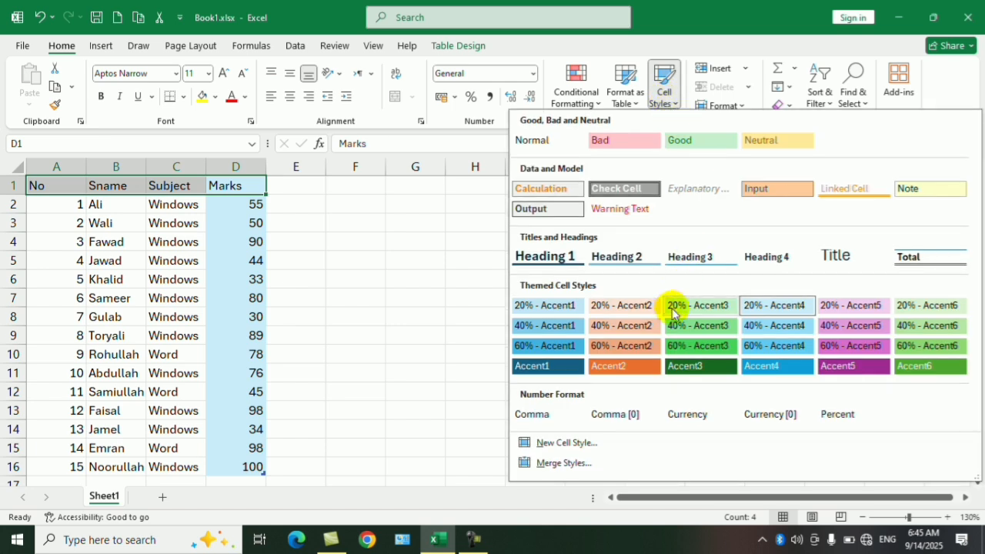
click(782, 346)
click(614, 297)
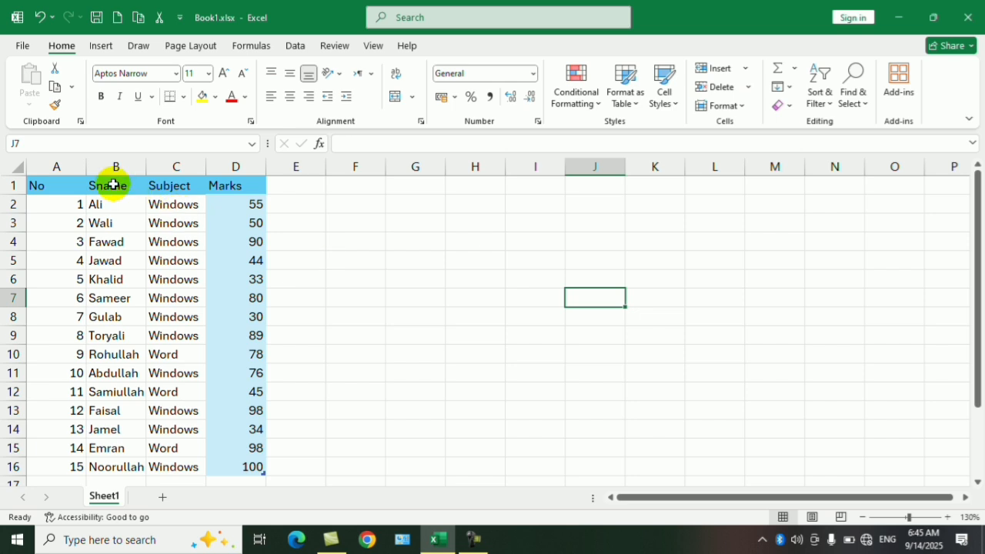
Step: Copy the formatting of header cell A1 onto the No column values, A2:A16, with Format Painter
click(60, 187)
click(55, 104)
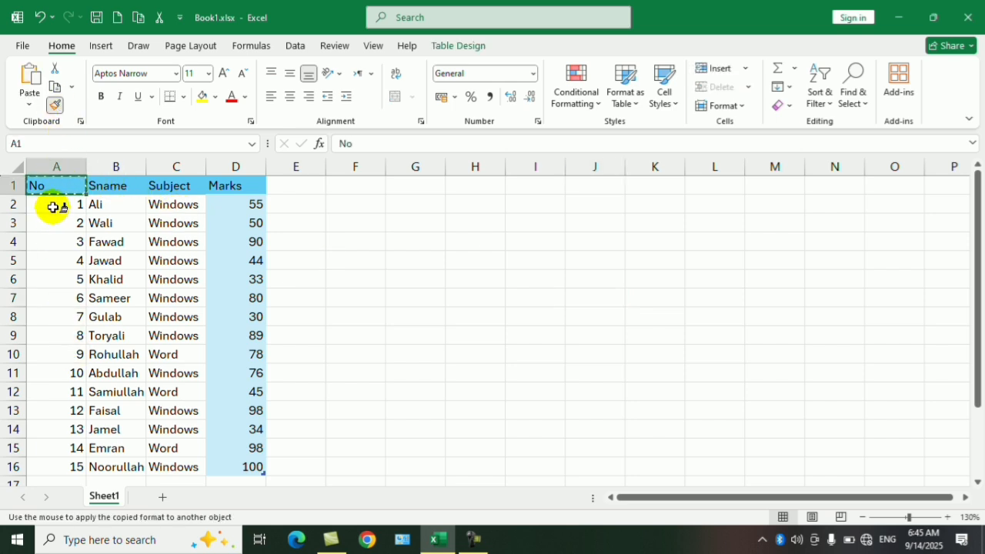
mouse_move(54, 207)
mouse_down()
mouse_move(57, 358)
mouse_move(31, 465)
mouse_up()
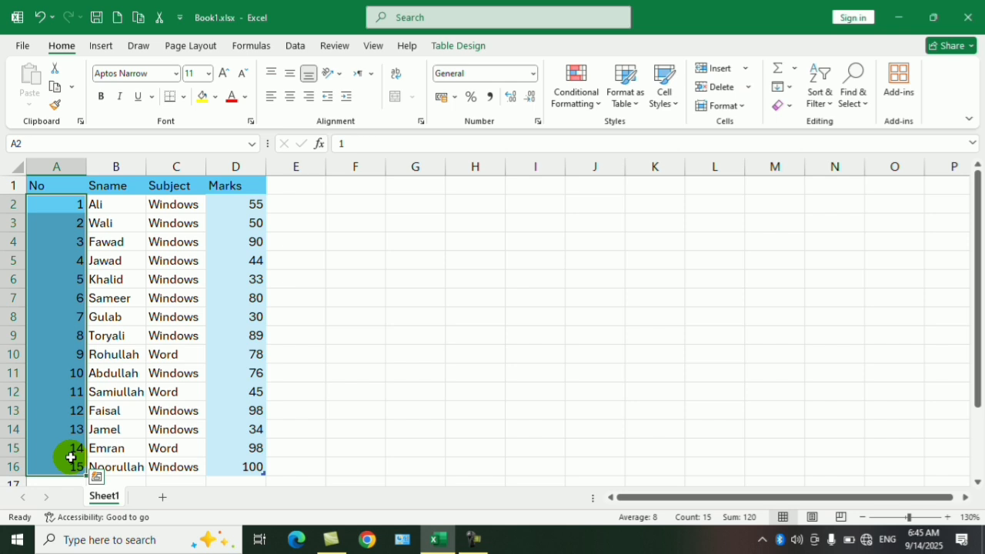
click(390, 296)
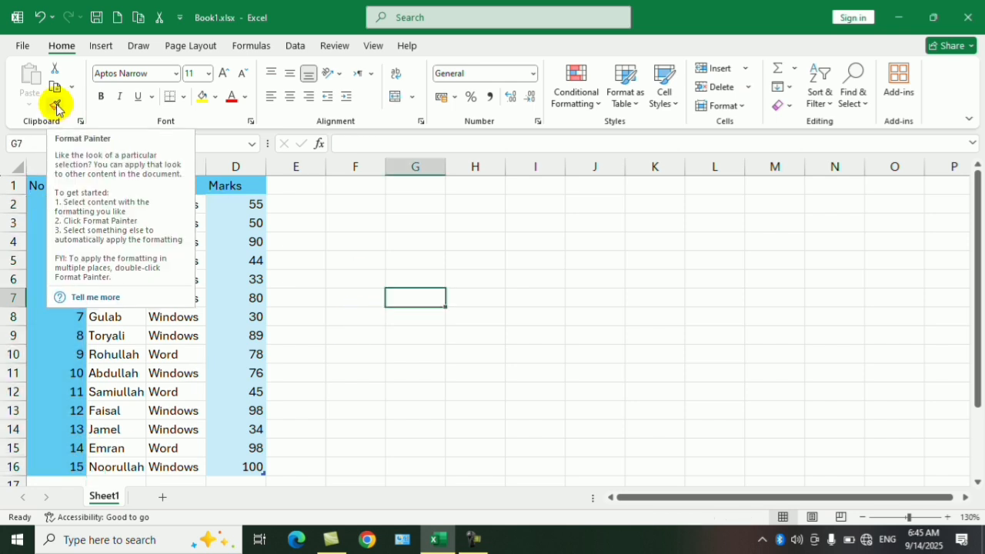
click(514, 258)
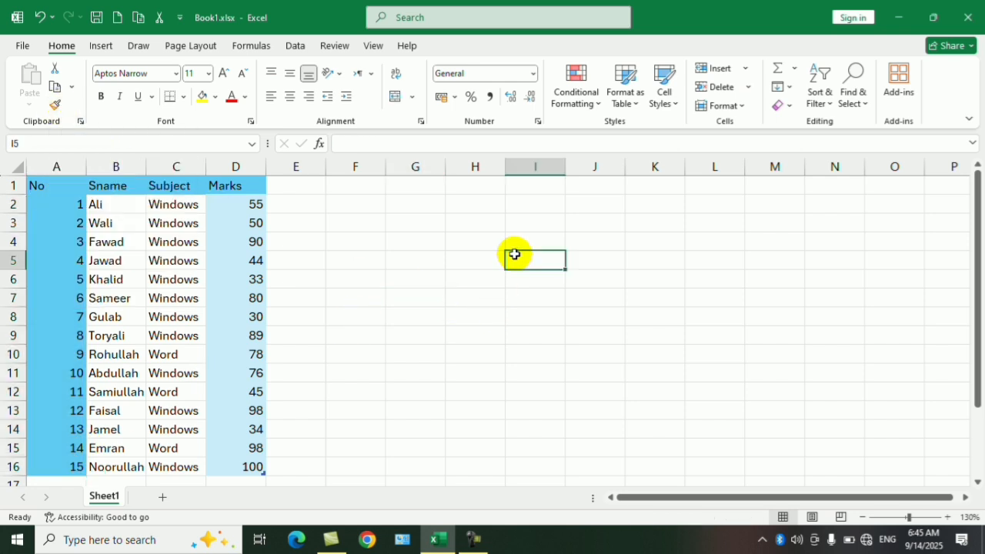
click(666, 108)
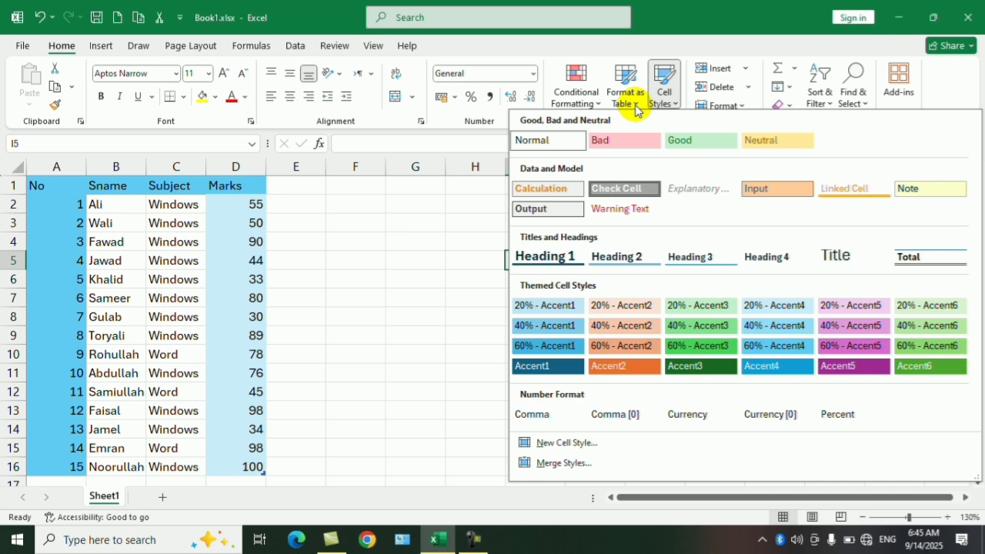
click(395, 298)
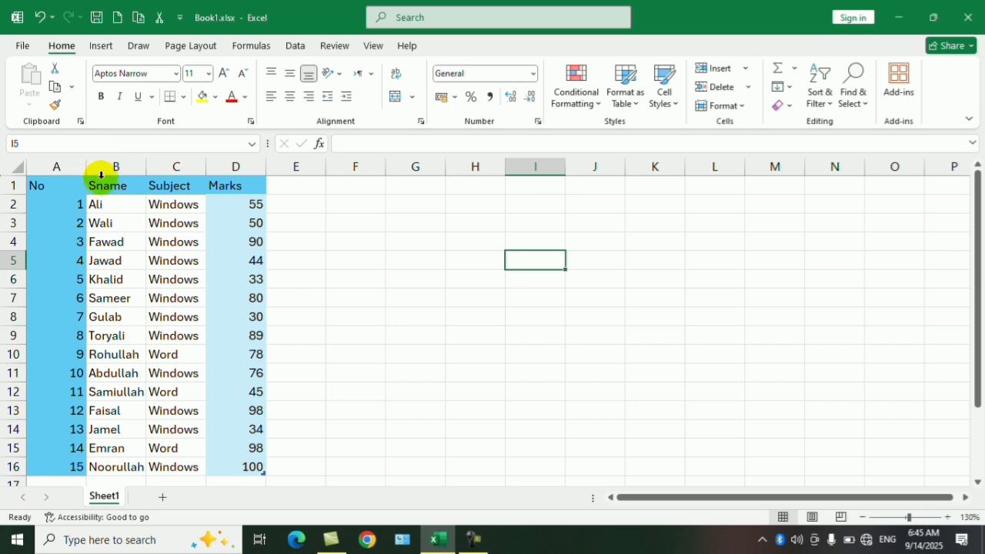
click(161, 160)
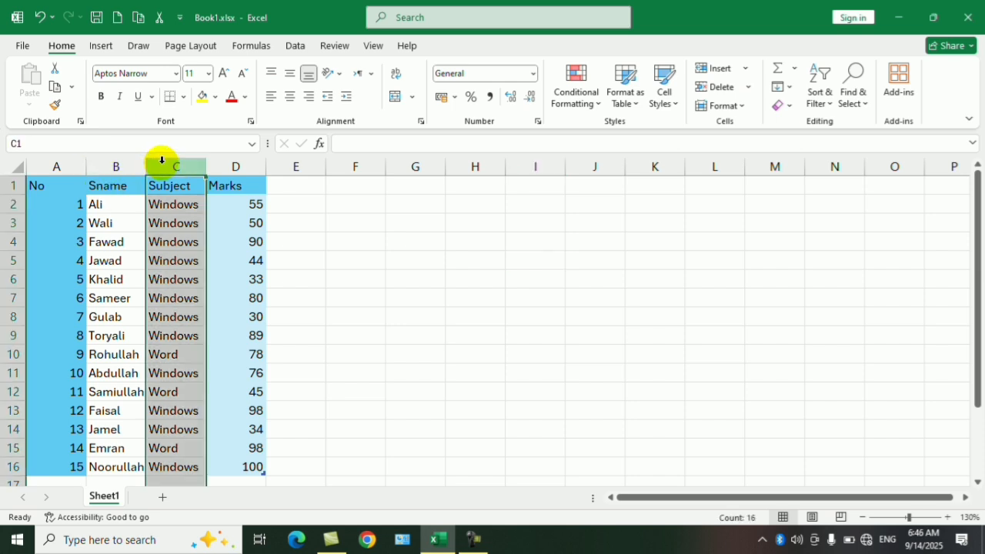
right_click(162, 162)
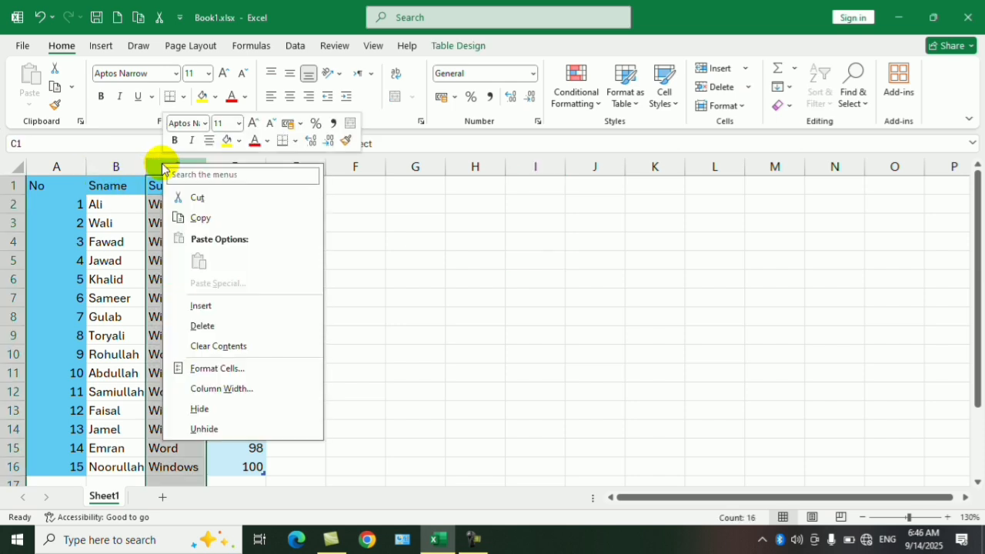
click(378, 242)
click(115, 356)
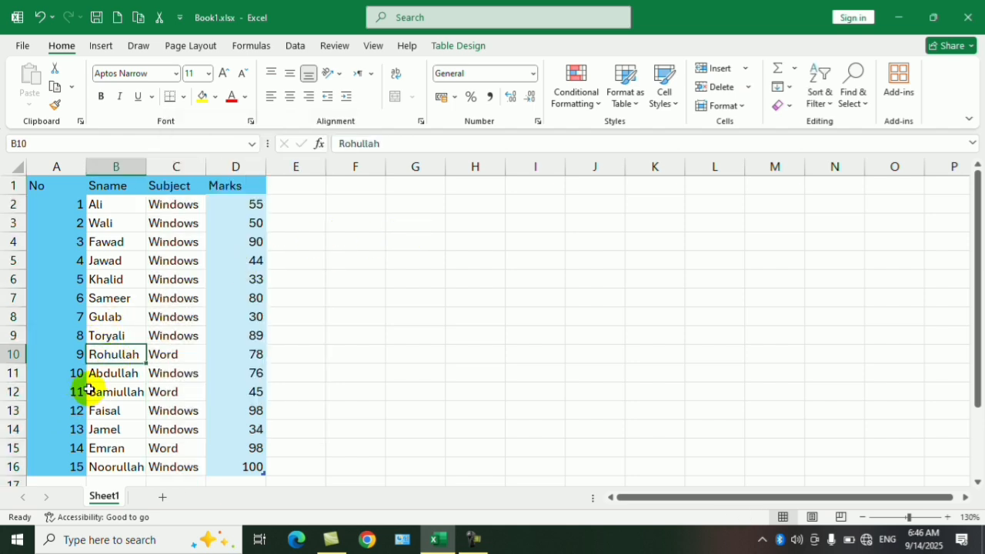
Step: Insert a blank sheet row above row 12 and undo the insertion
click(11, 392)
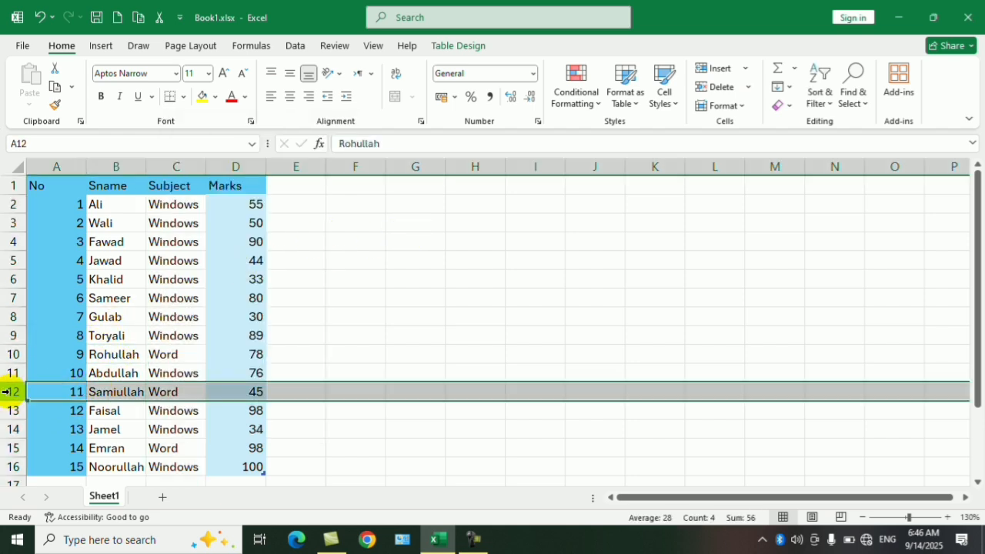
right_click(11, 392)
click(54, 257)
click(351, 321)
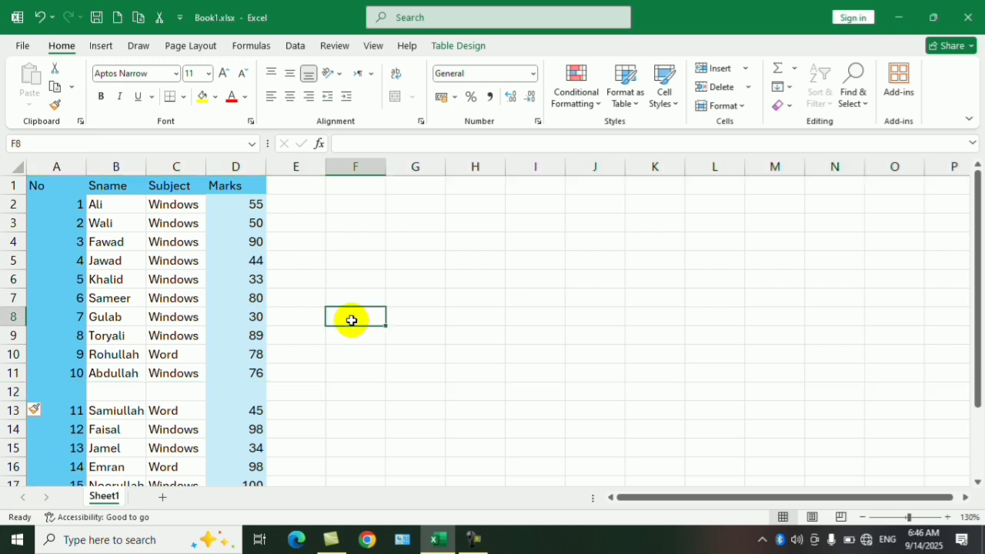
key(ctrl+z)
Step: Use Insert Cells at C6 in the marks table and undo the insertion
click(151, 278)
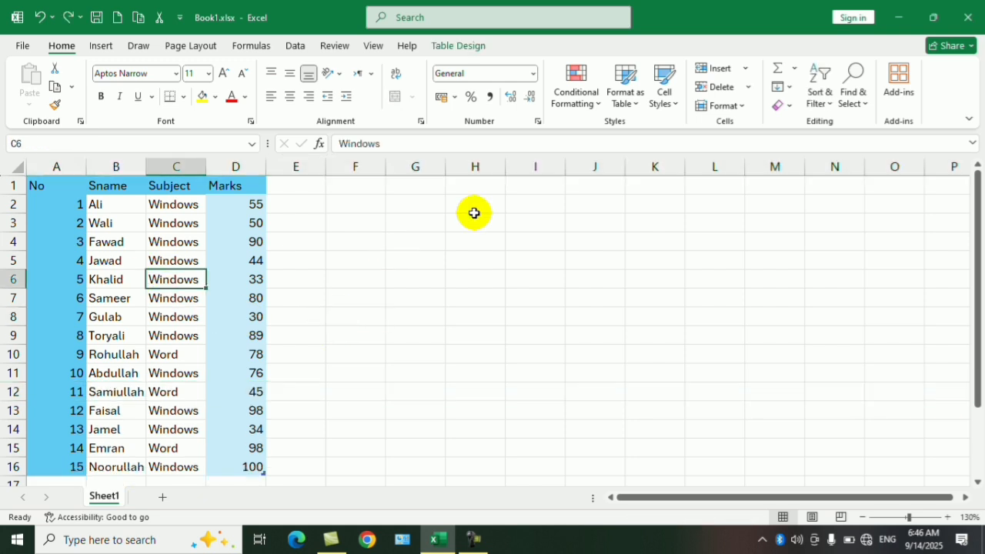
click(743, 68)
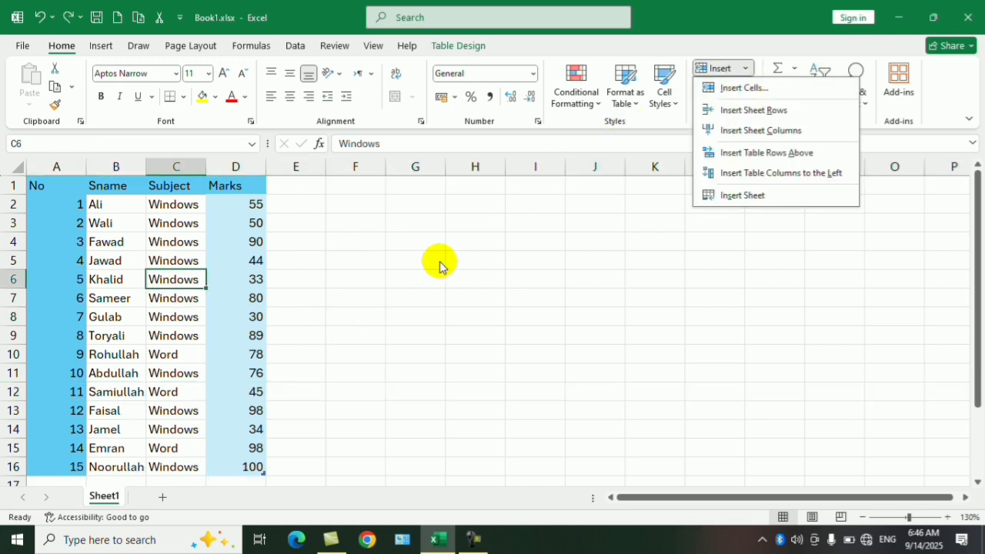
click(752, 90)
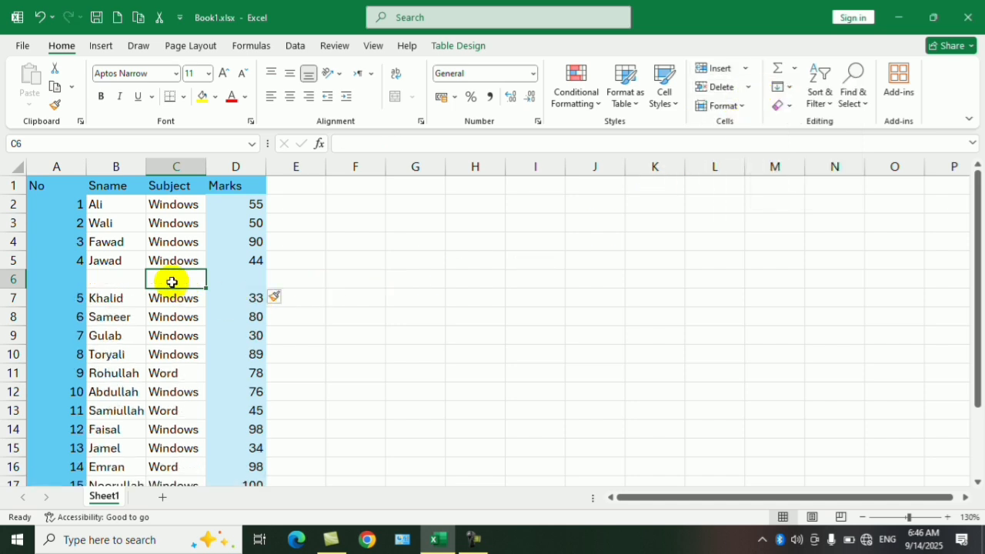
click(176, 317)
click(181, 280)
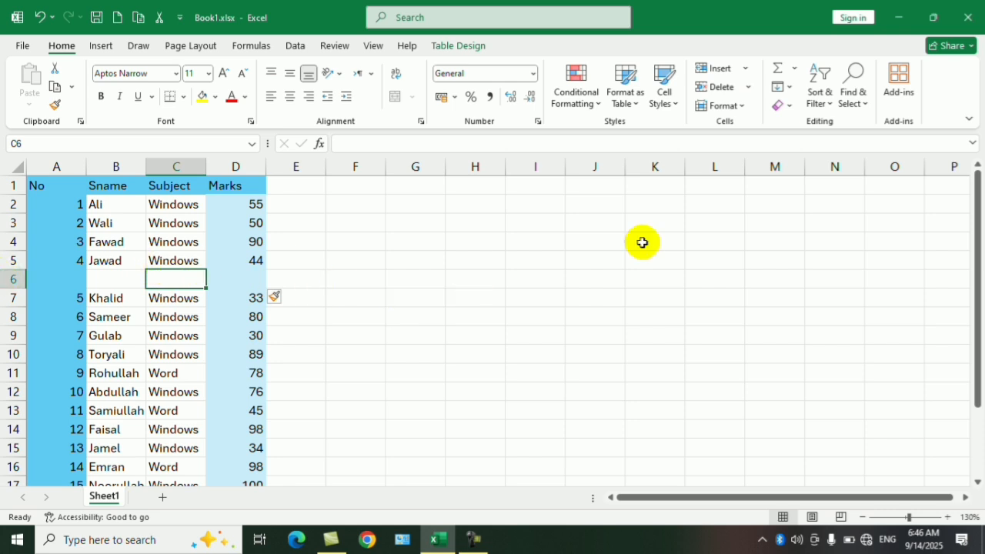
key(ctrl+z)
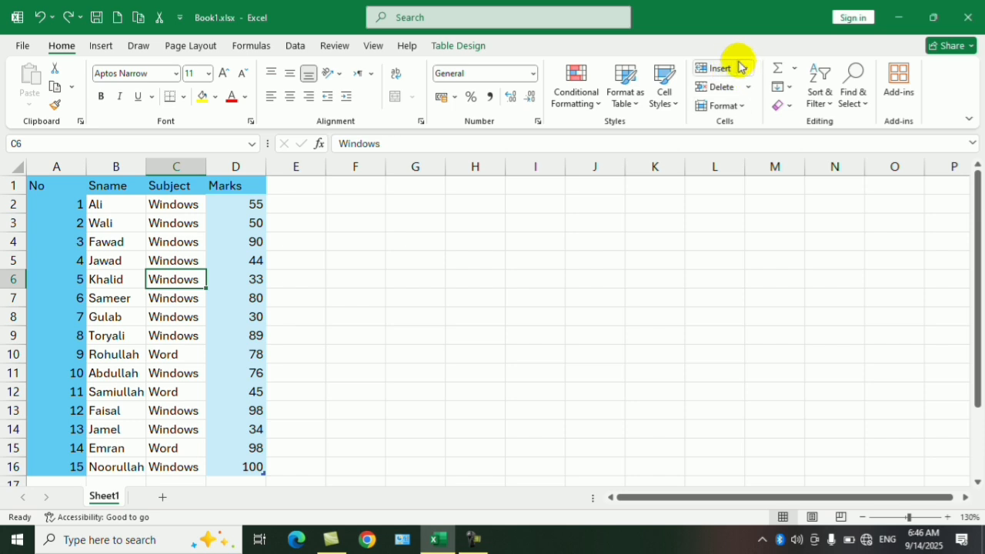
Step: Insert a sheet row above cell C6 and undo it
click(745, 68)
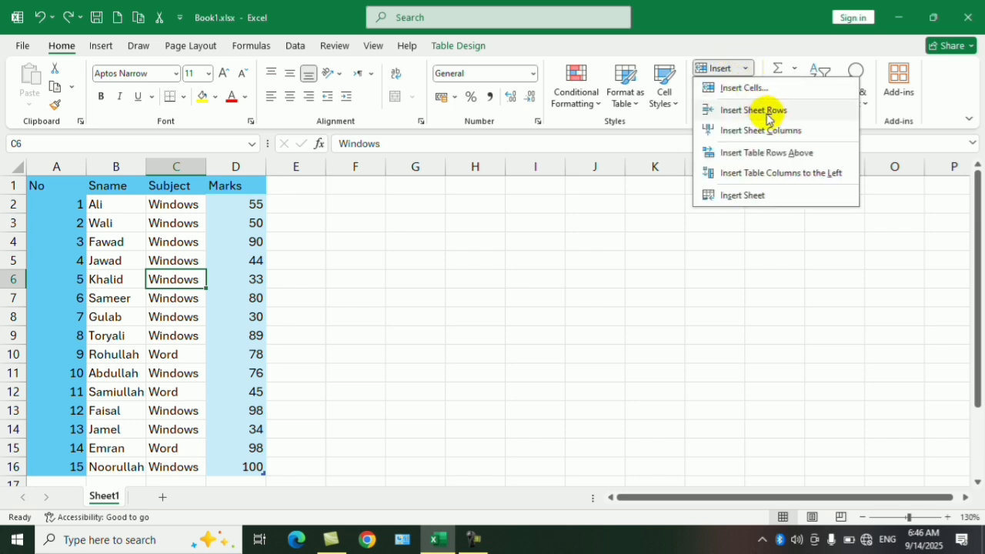
click(754, 110)
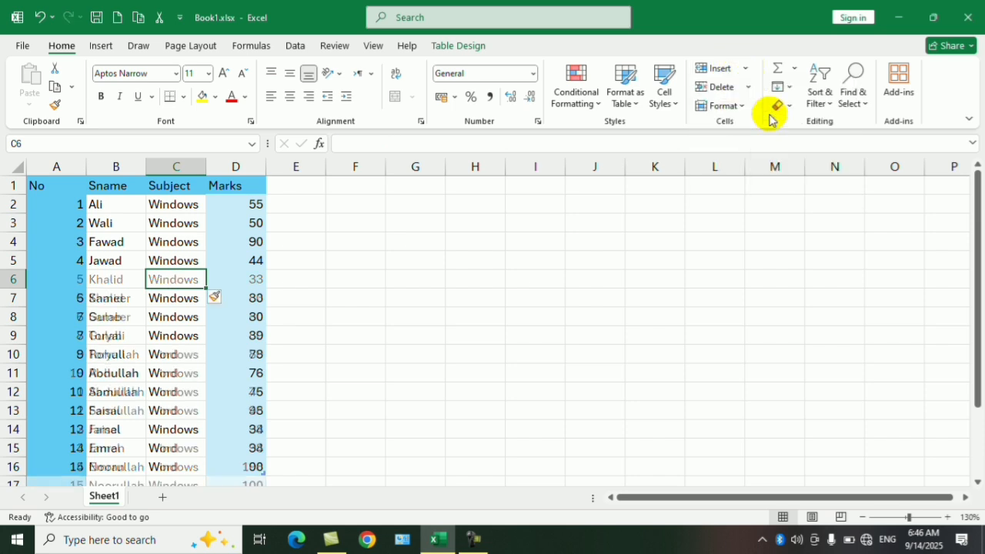
key(ctrl+z)
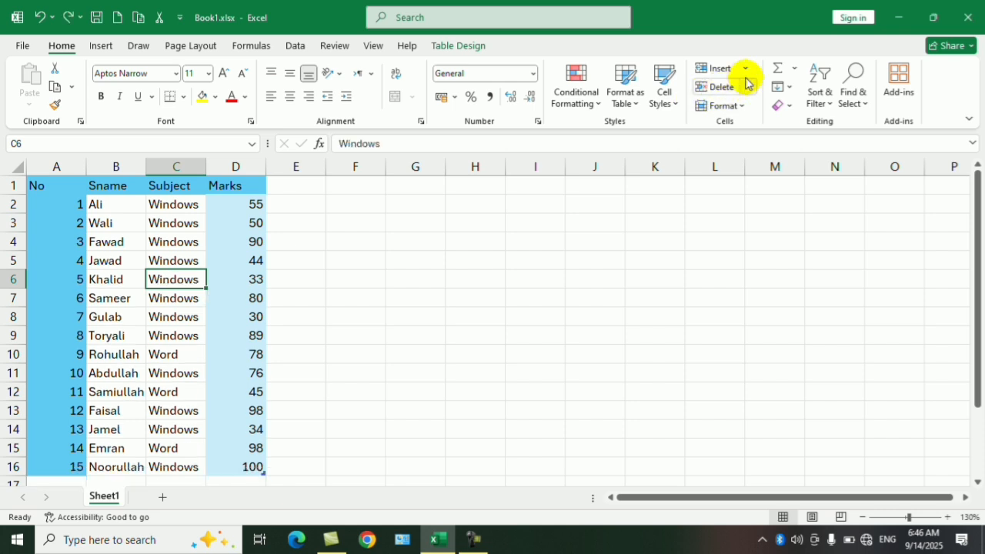
Step: Insert a sheet column before the Subject column and undo it
click(745, 68)
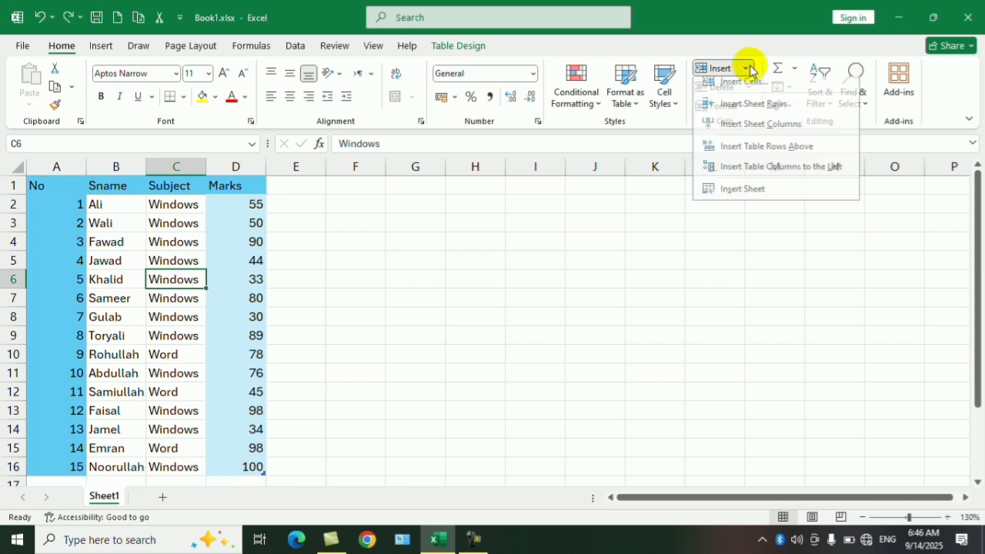
click(761, 131)
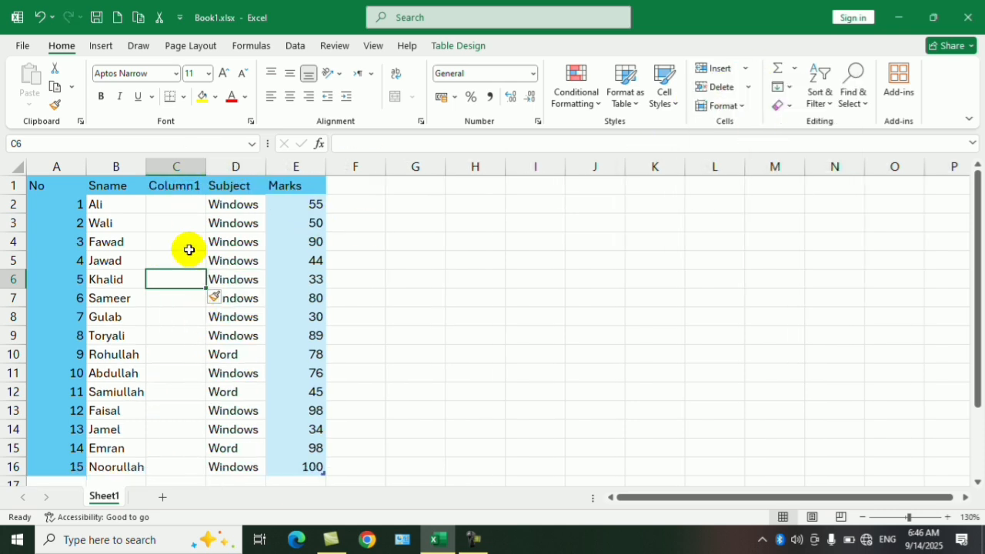
click(463, 250)
click(186, 164)
right_click(187, 163)
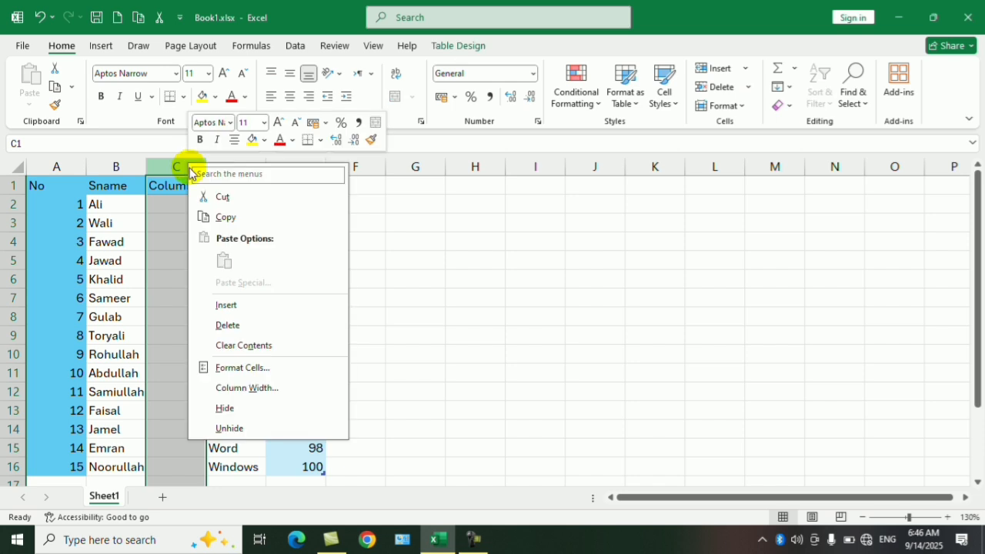
key(Escape)
key(ctrl+z)
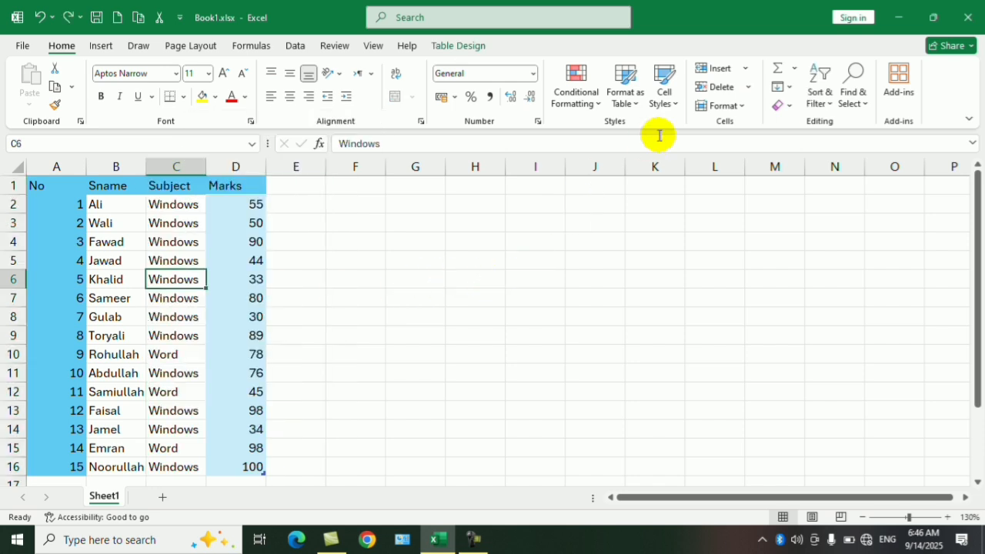
Step: Insert a table row above cell C6 and undo it
click(746, 72)
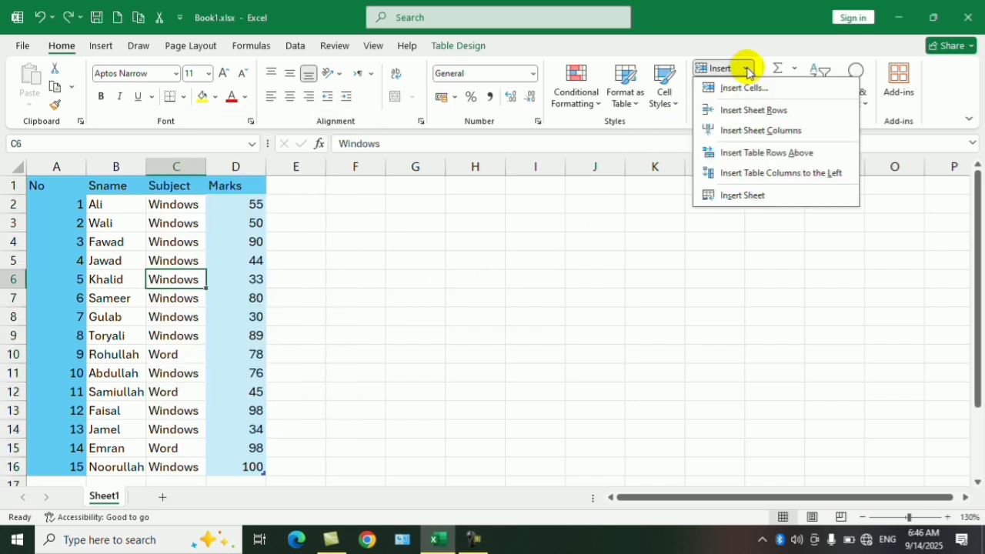
click(770, 154)
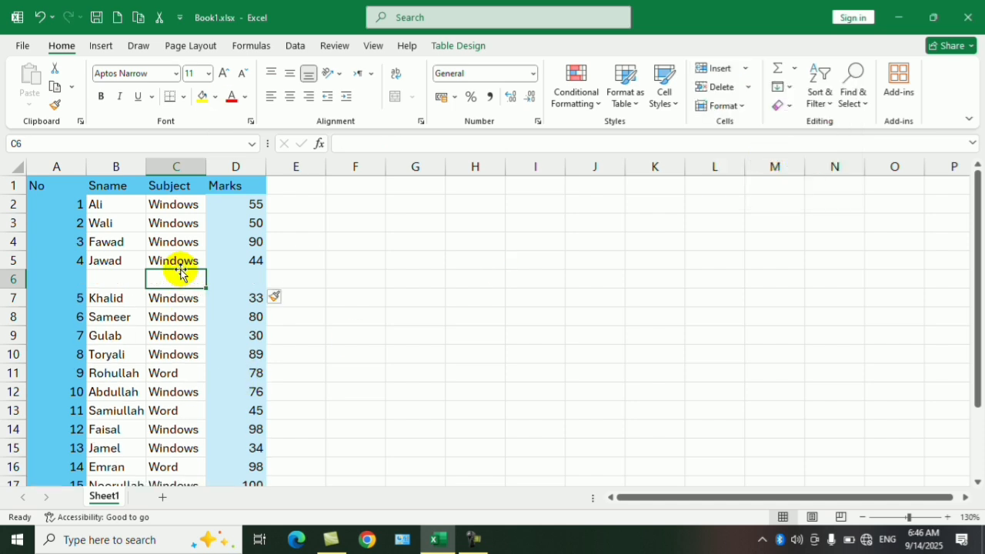
key(ctrl+z)
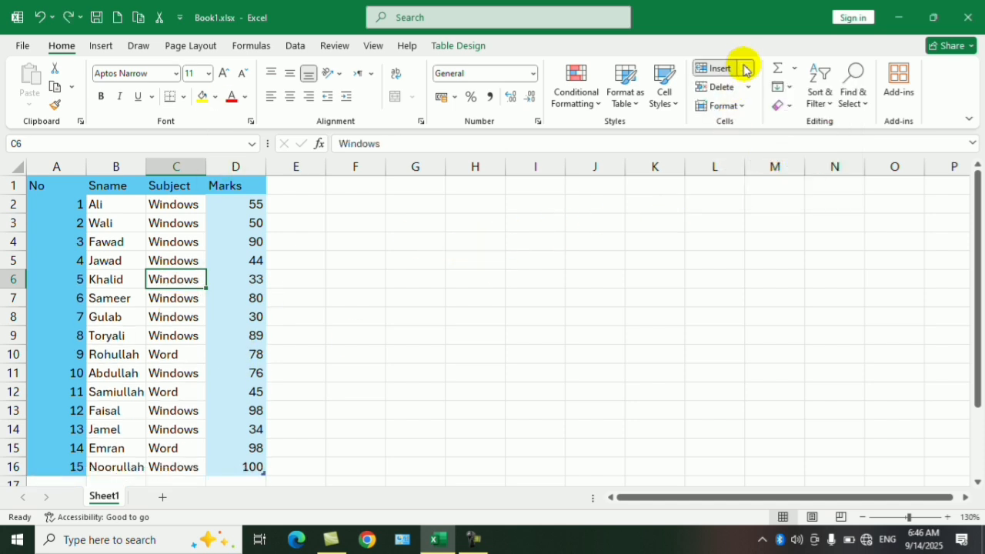
Step: Insert a table column to the left of the Subject column and undo it
click(745, 69)
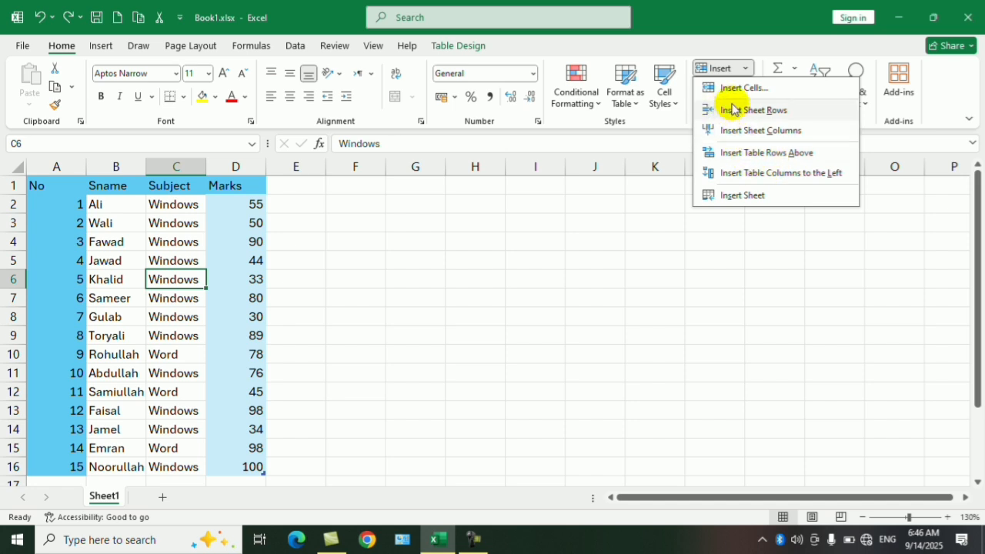
click(784, 174)
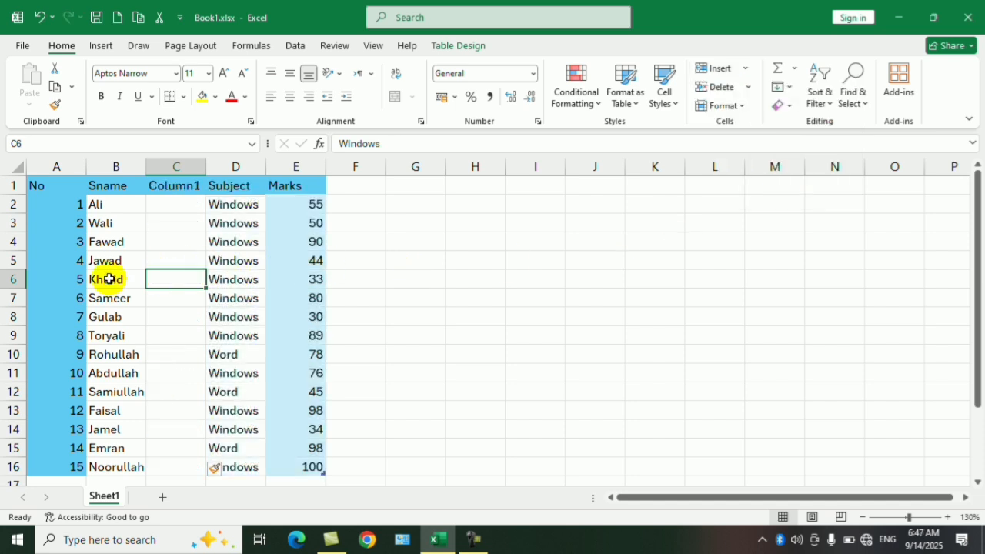
key(ctrl+z)
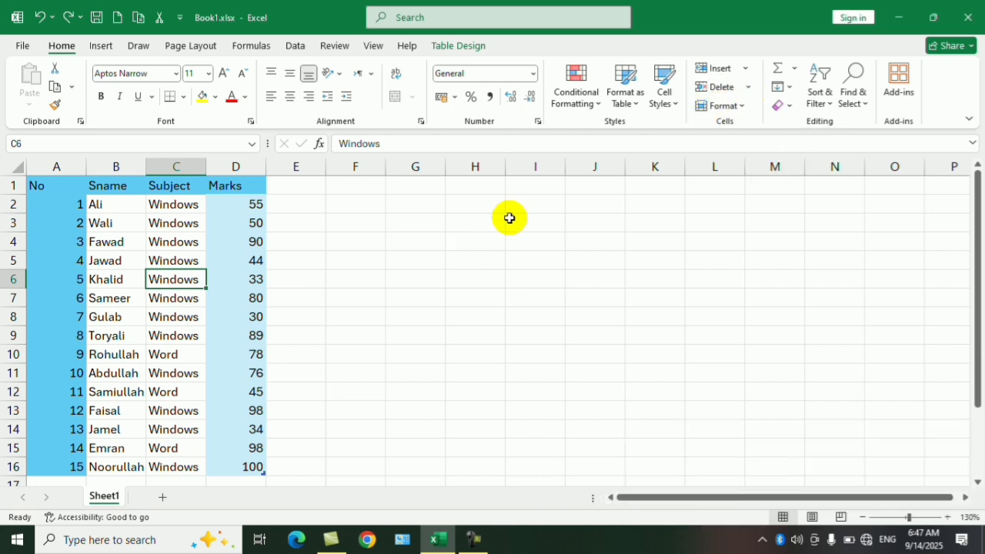
right_click(175, 166)
click(506, 262)
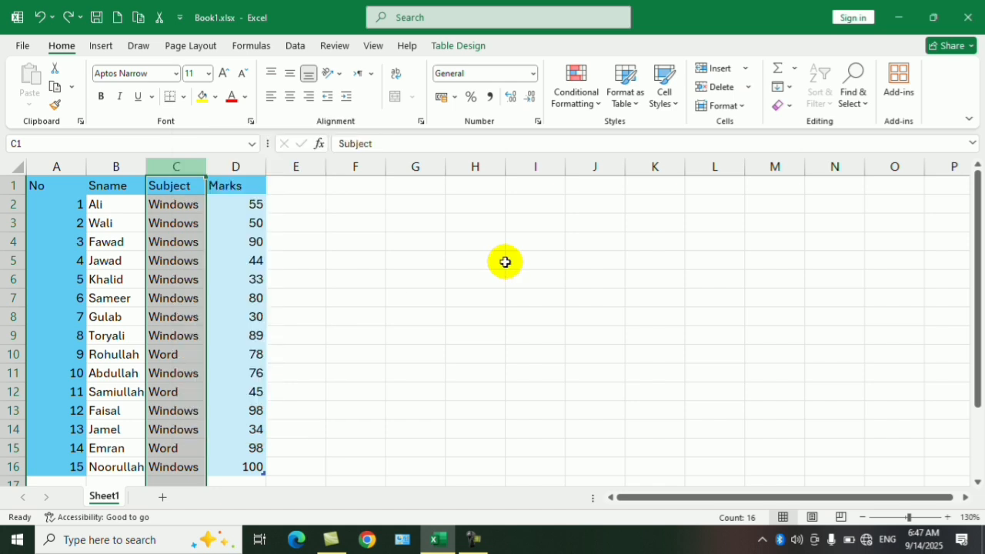
right_click(6, 317)
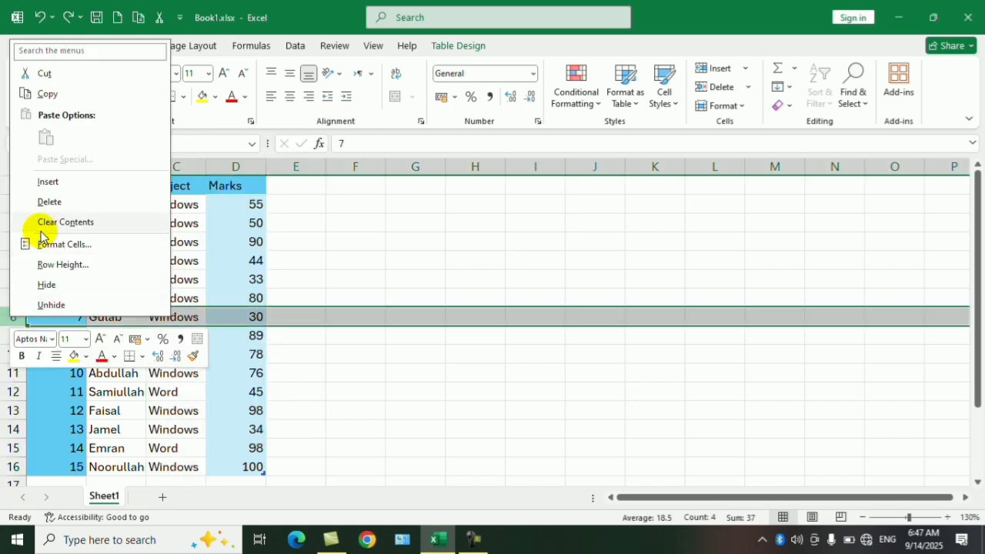
click(386, 286)
click(175, 279)
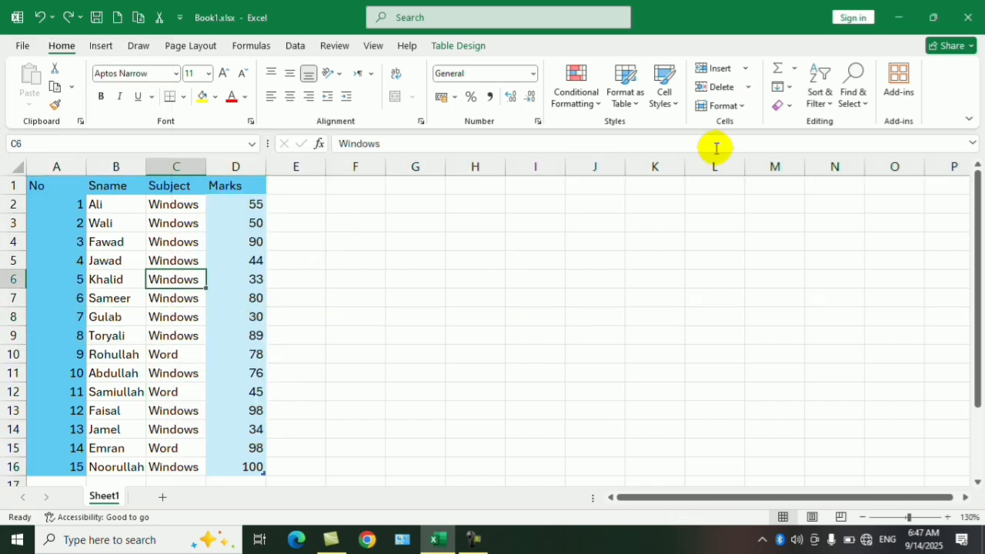
Step: Insert a new worksheet before Sheet1 and switch between the two sheets, ending on the new one
click(747, 88)
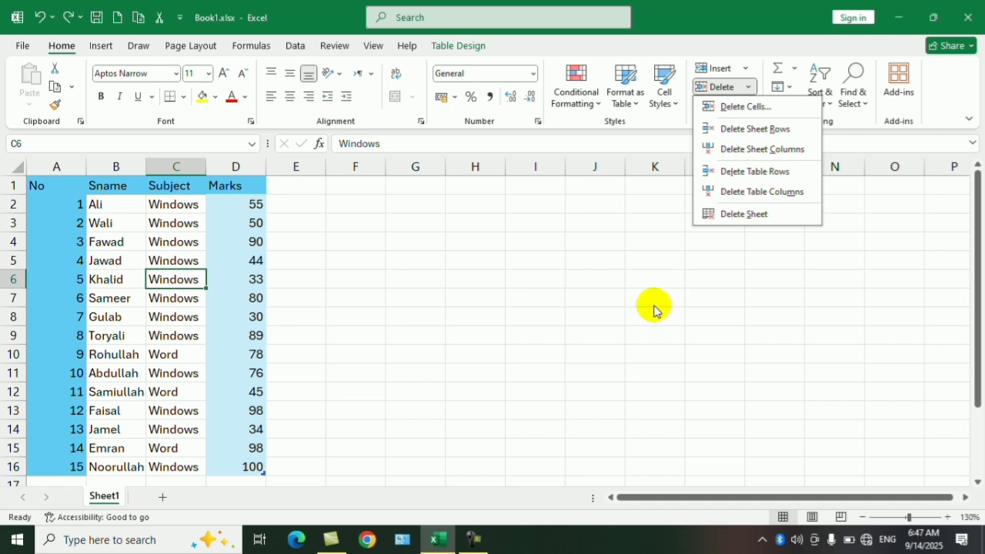
key(Escape)
click(746, 71)
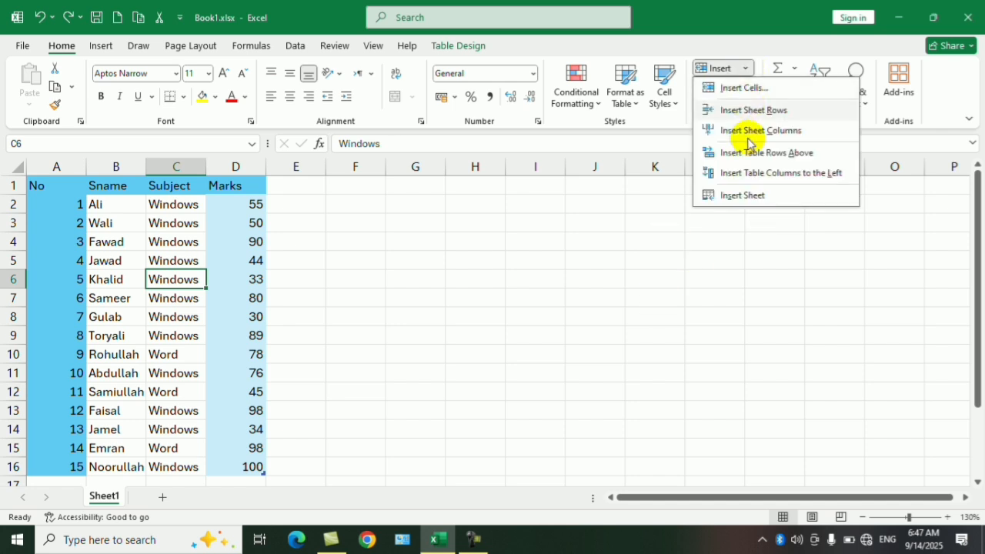
click(744, 196)
click(150, 498)
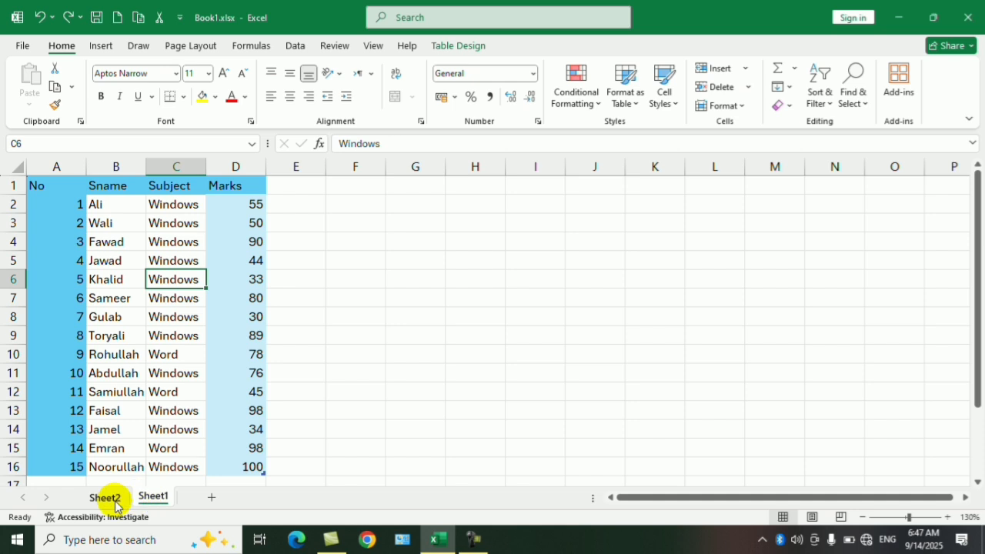
click(116, 500)
click(154, 498)
click(105, 497)
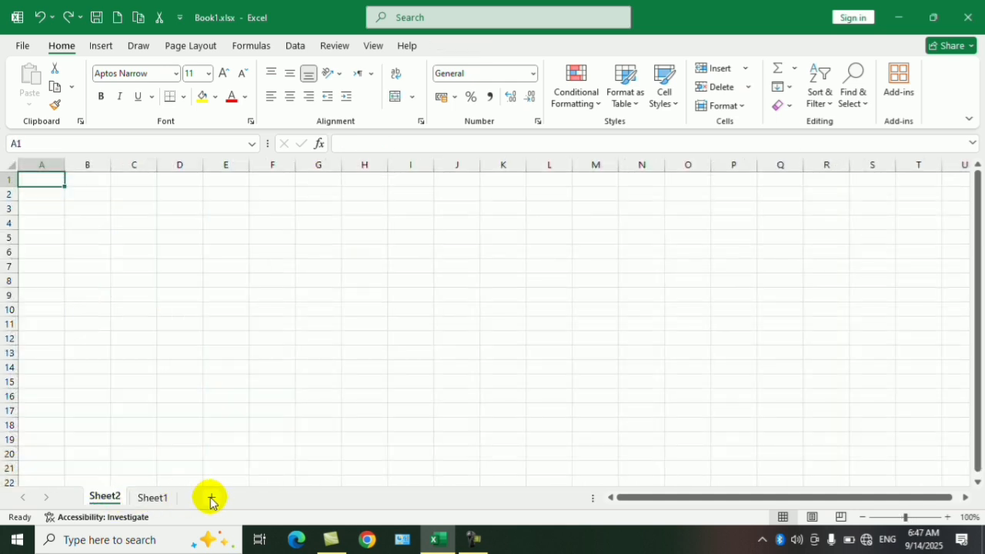
Step: Add five more blank worksheets, Sheet3 to Sheet7, after Sheet2
click(211, 498)
click(259, 497)
click(307, 498)
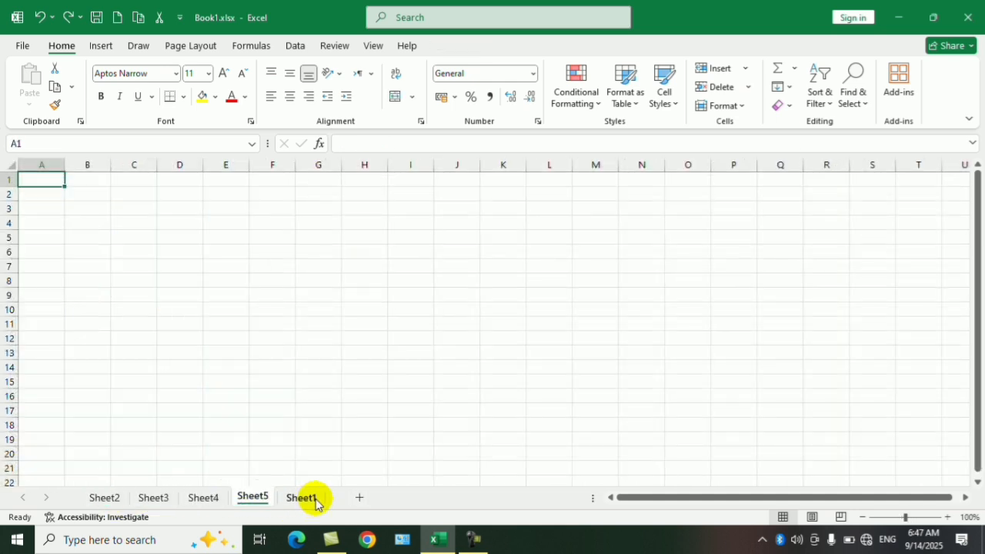
click(359, 498)
click(408, 498)
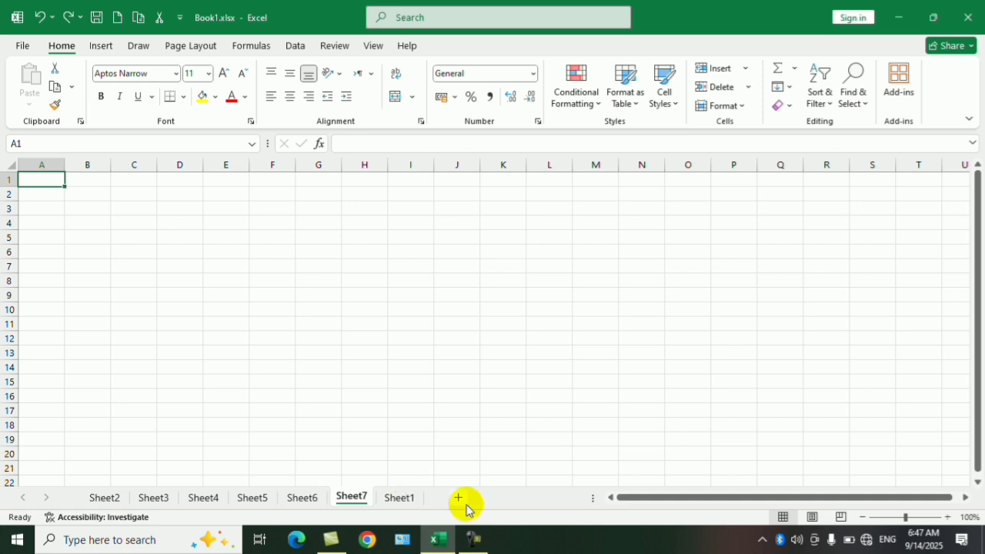
Step: Delete the Sheet2 worksheet from the workbook
right_click(389, 502)
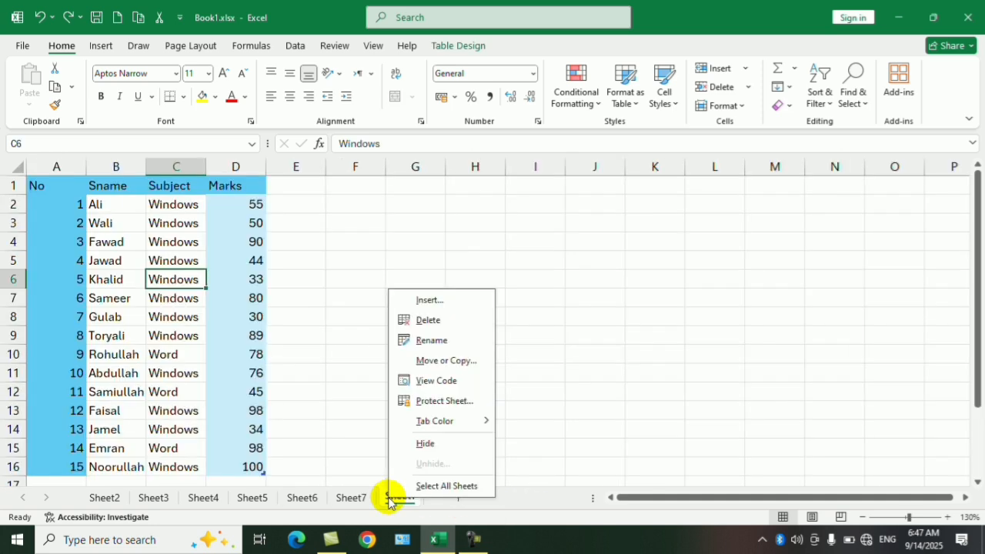
key(Escape)
click(101, 501)
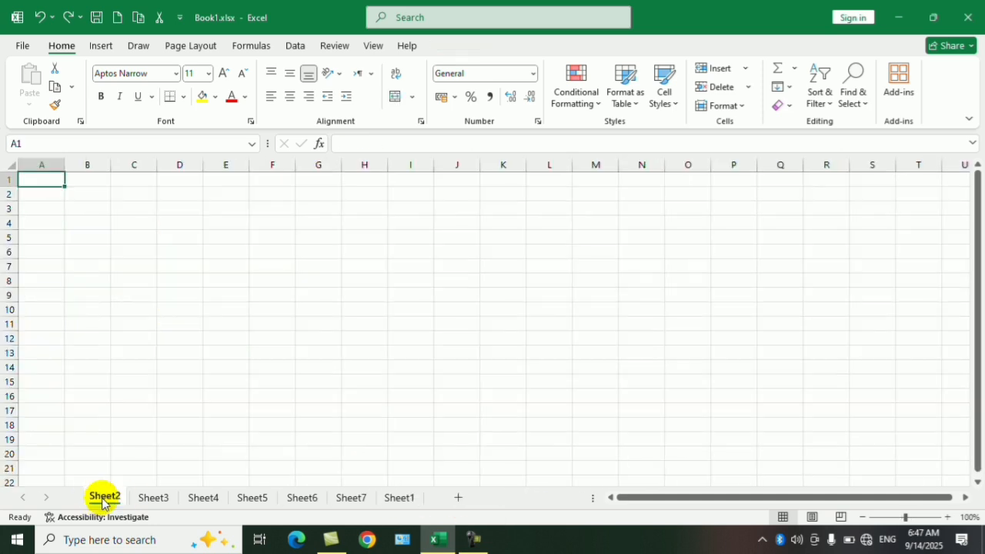
right_click(101, 502)
click(143, 321)
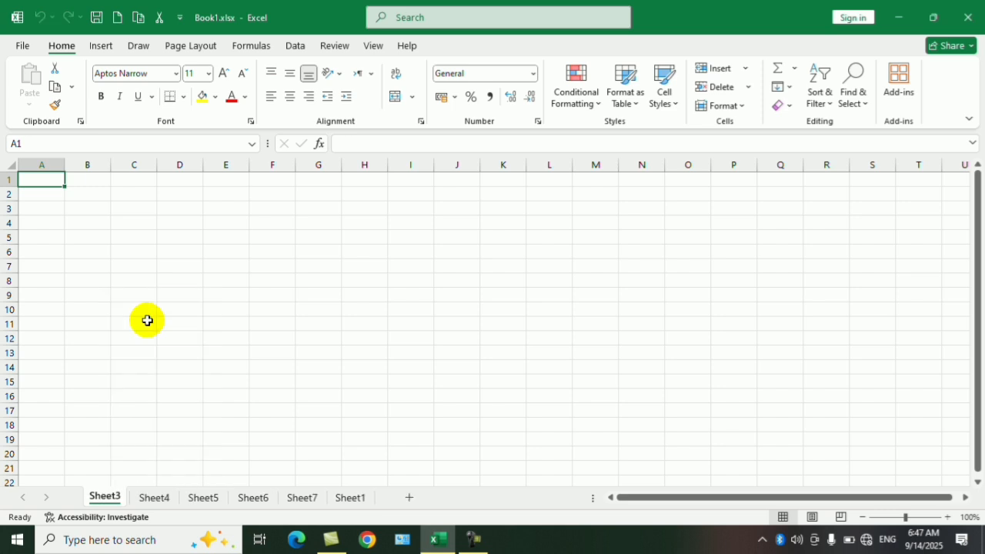
Step: Delete the blank Sheet3 and Sheet4 worksheets one after the other
click(749, 91)
click(756, 170)
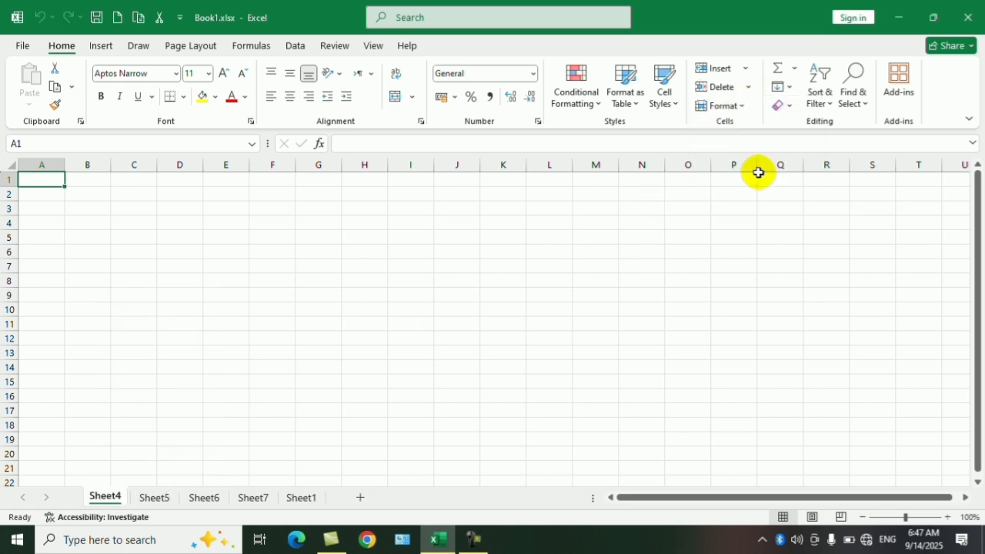
click(747, 88)
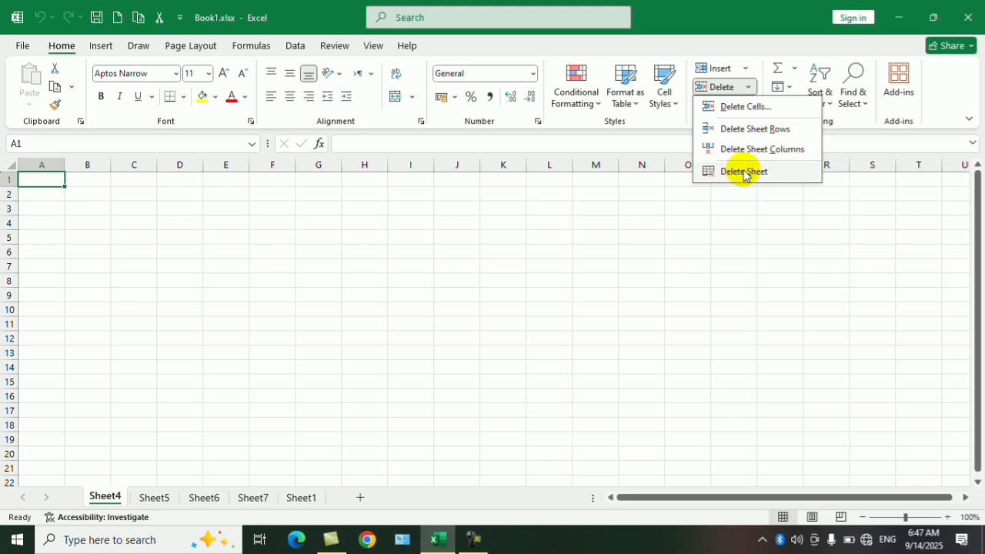
click(744, 172)
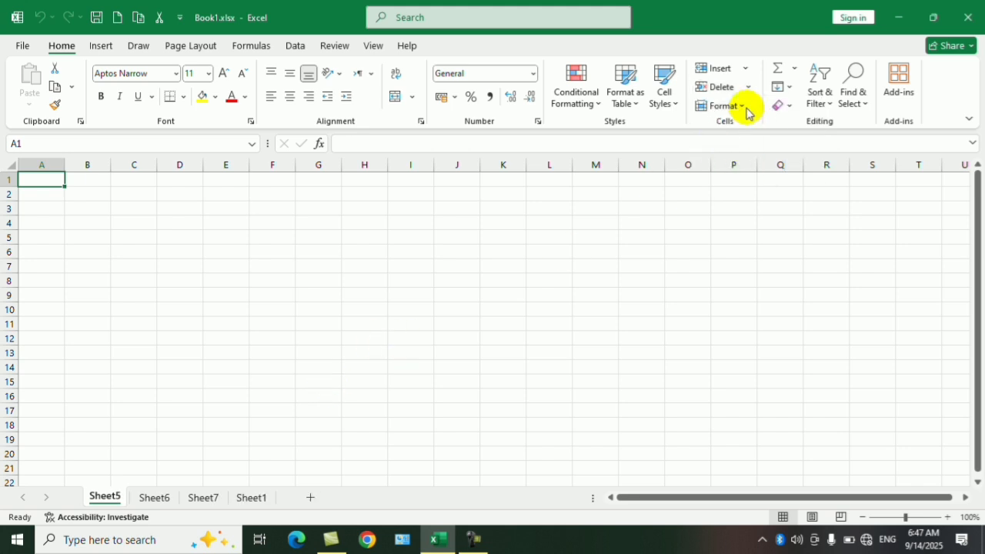
click(741, 109)
click(742, 108)
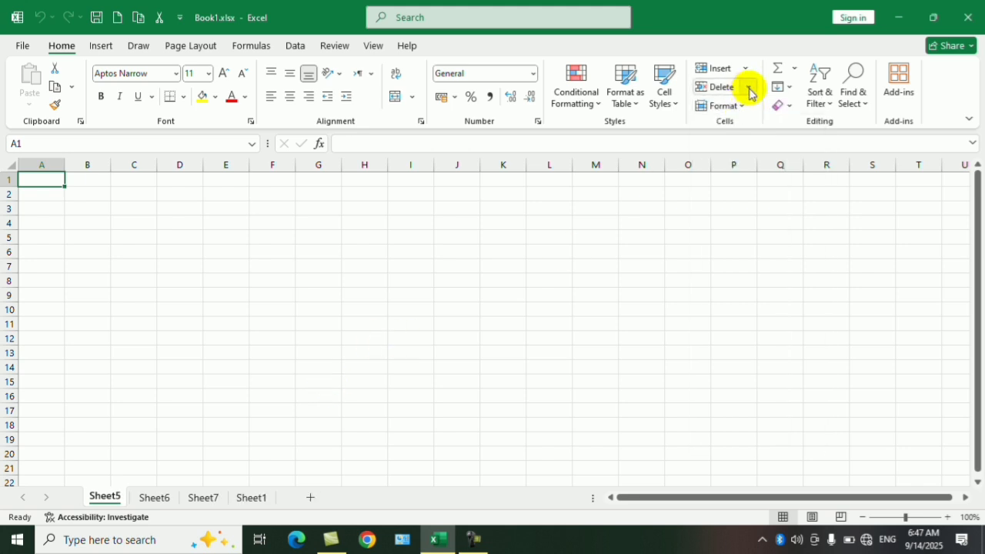
click(749, 90)
click(747, 90)
click(743, 109)
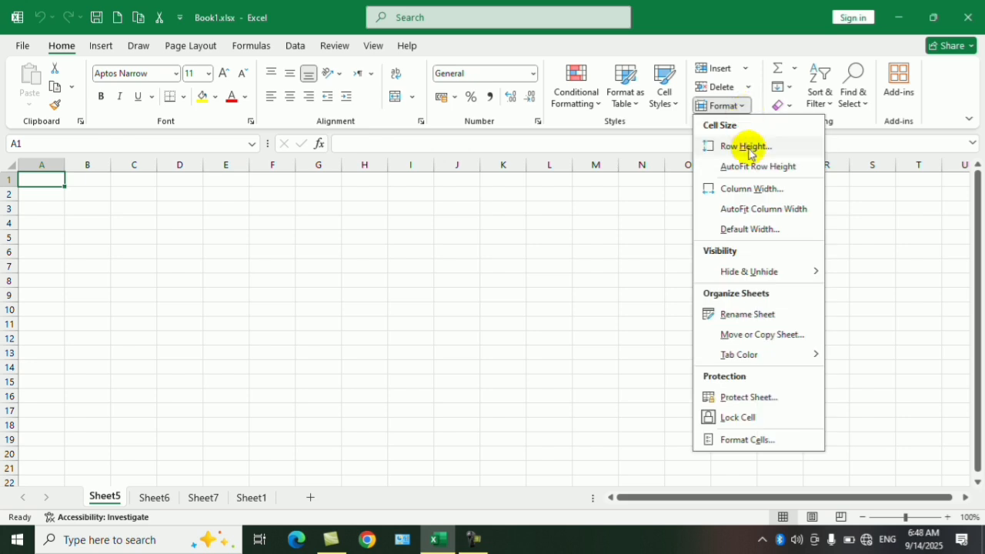
Step: Return to Sheet1 and set the height of row 2 to 30
click(253, 498)
click(253, 497)
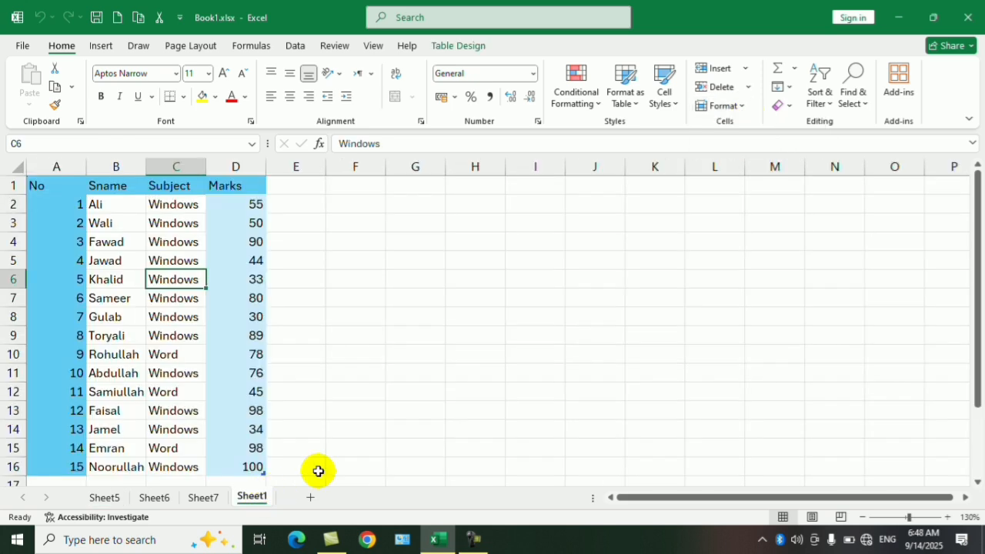
click(769, 188)
click(183, 203)
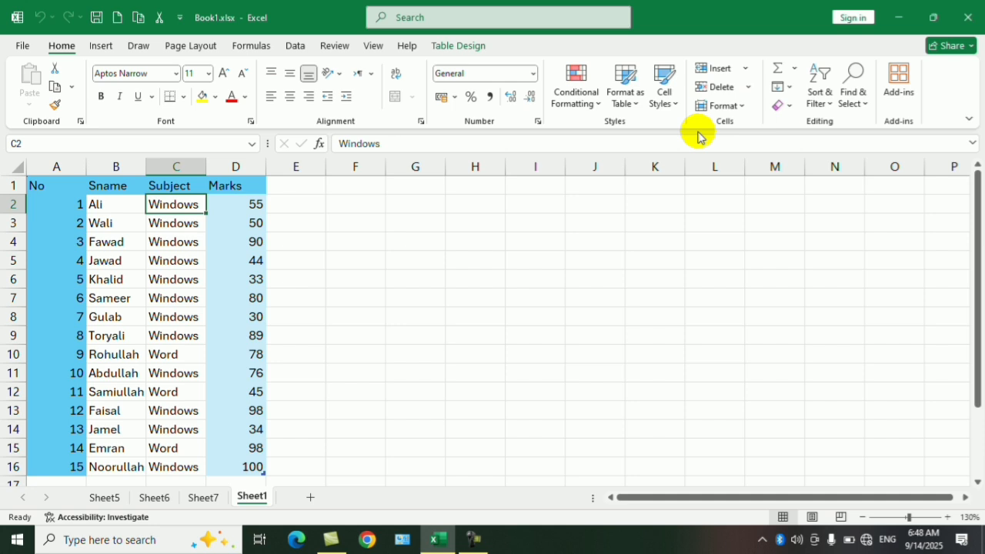
click(745, 106)
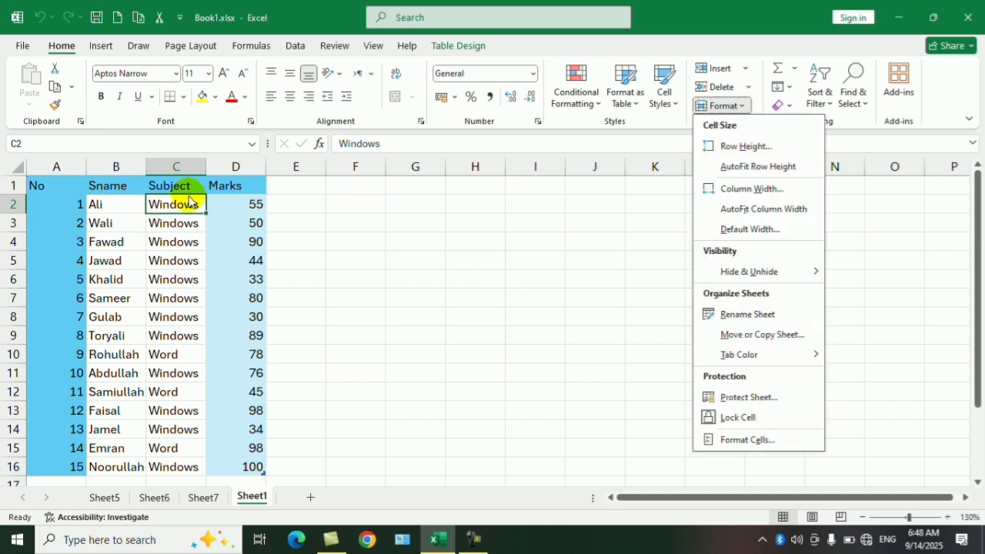
click(727, 146)
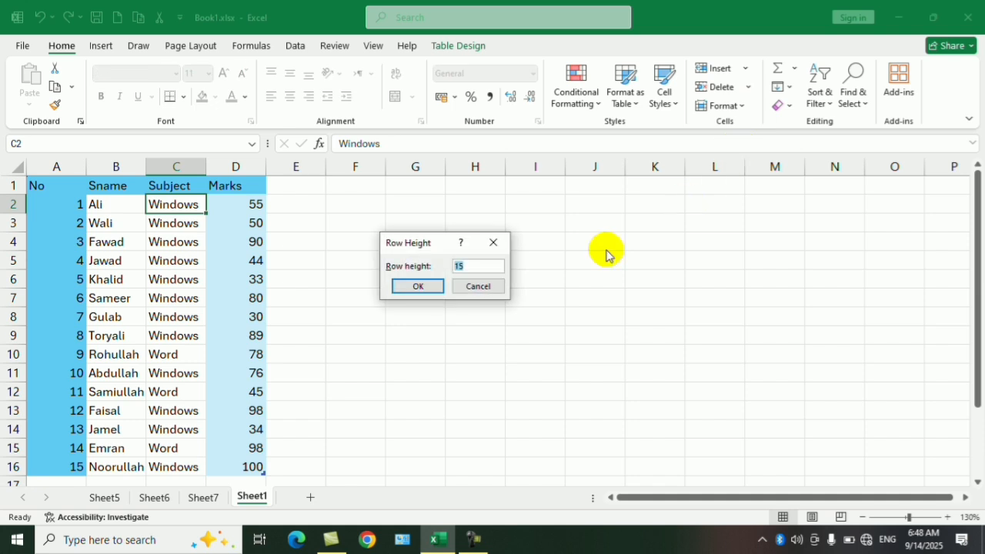
click(473, 266)
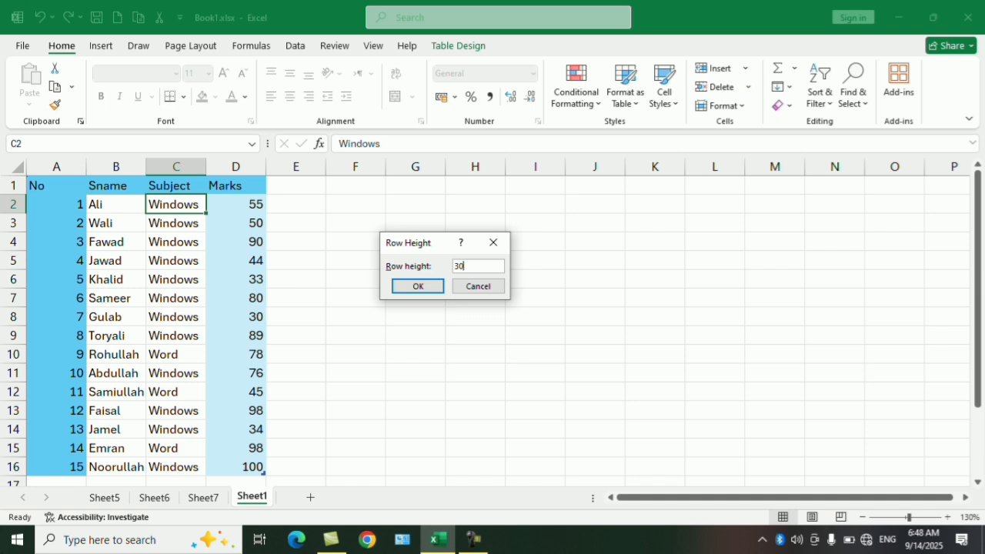
key(Return)
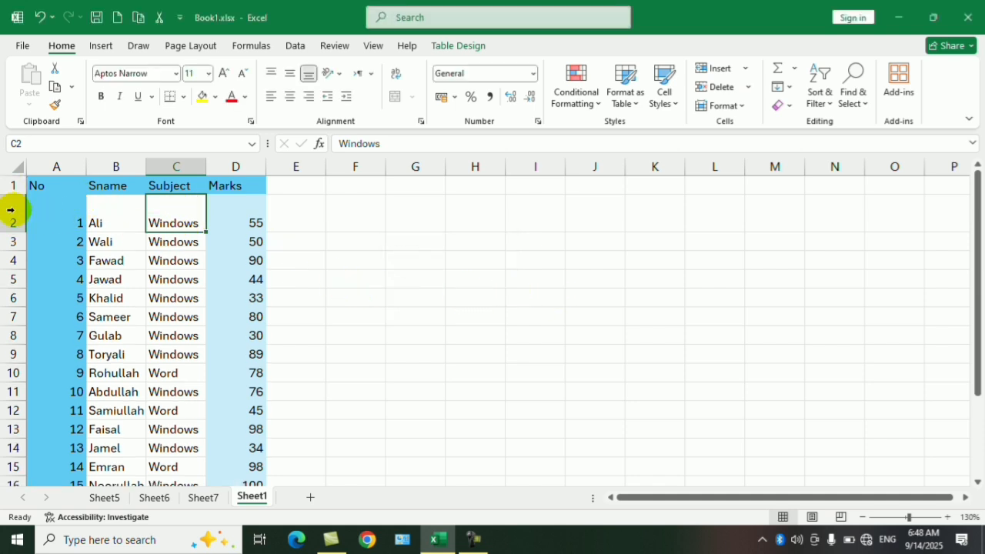
Step: AutoFit the height of row 3 from cell C3
click(181, 243)
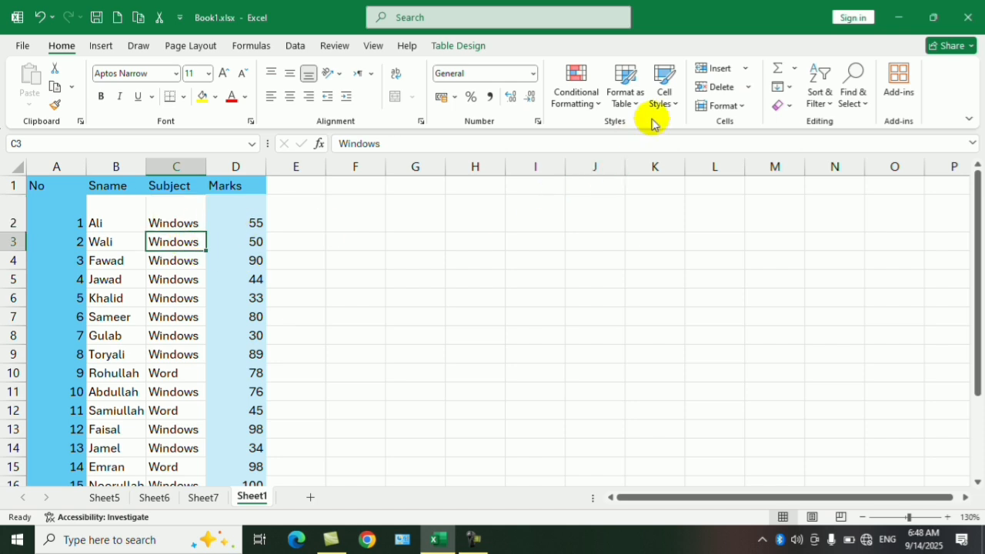
click(744, 108)
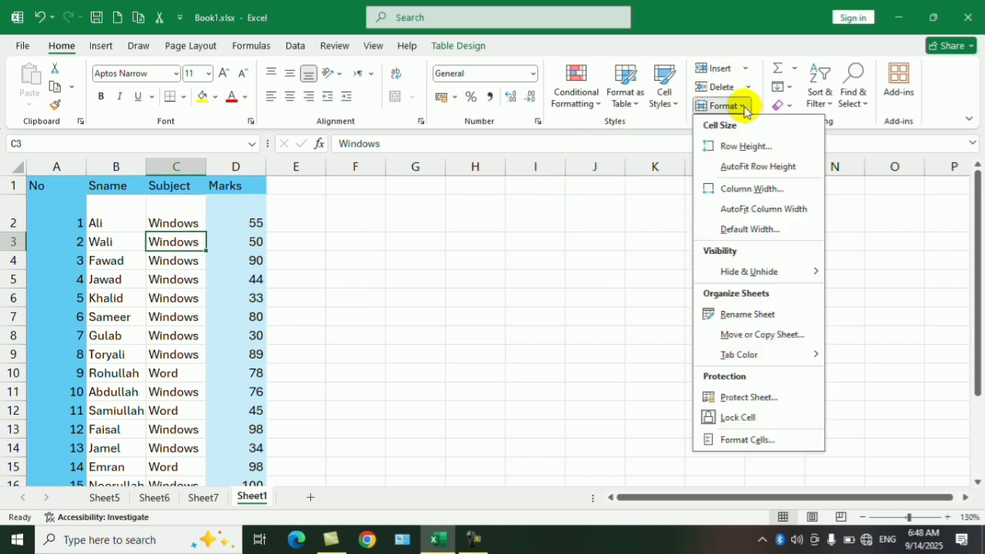
click(759, 168)
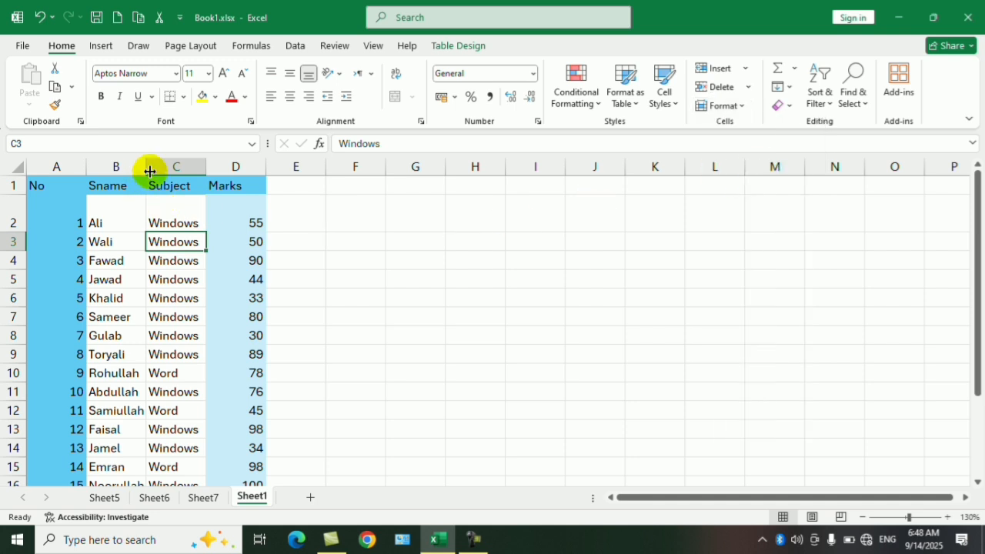
Step: Narrow the Sname column so that the longest names are cut off
mouse_move(150, 171)
mouse_down()
mouse_move(193, 167)
mouse_move(134, 167)
mouse_up()
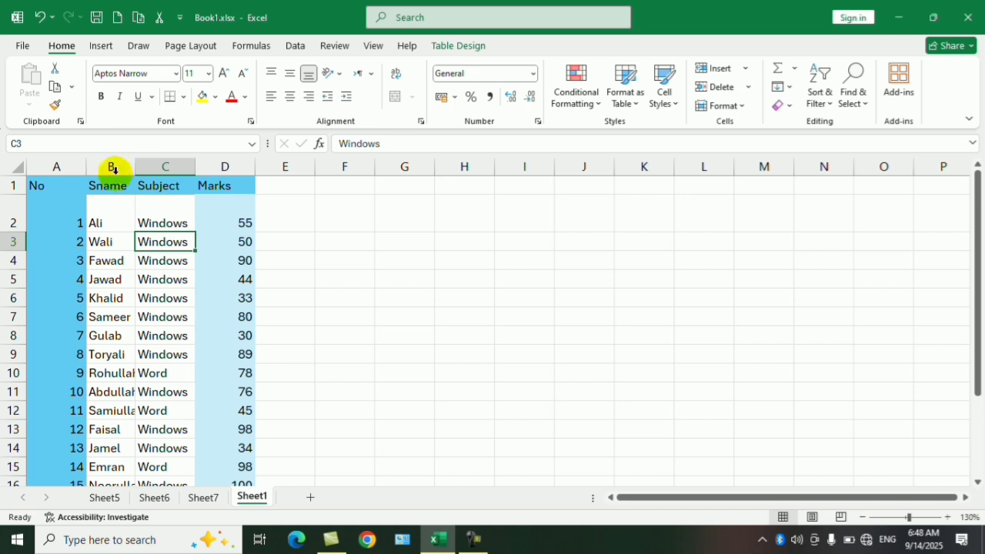
click(114, 168)
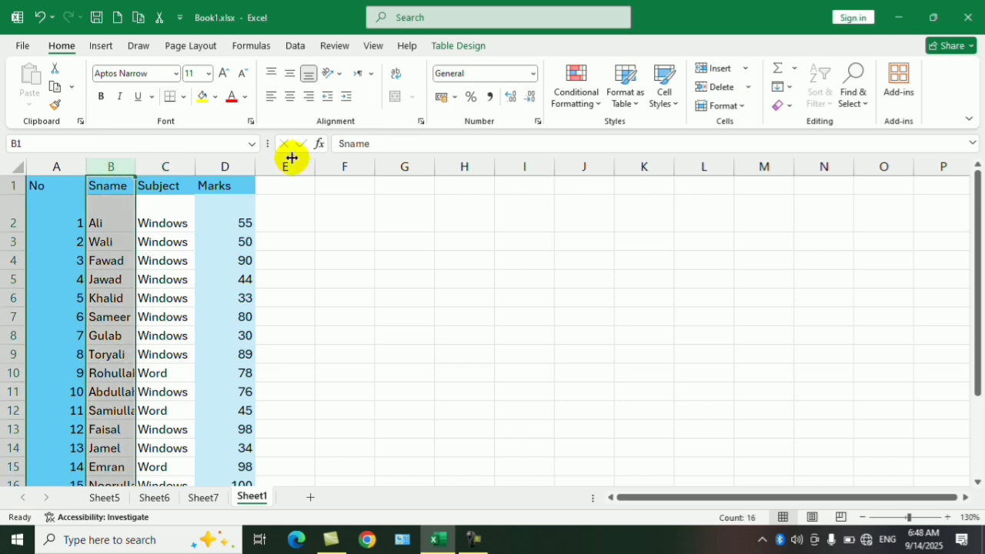
click(744, 109)
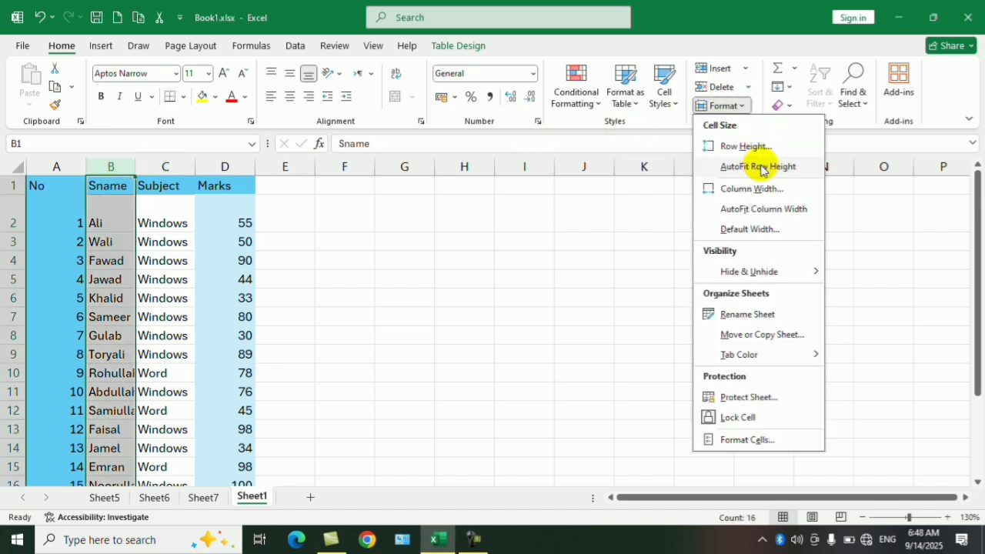
key(Escape)
click(164, 279)
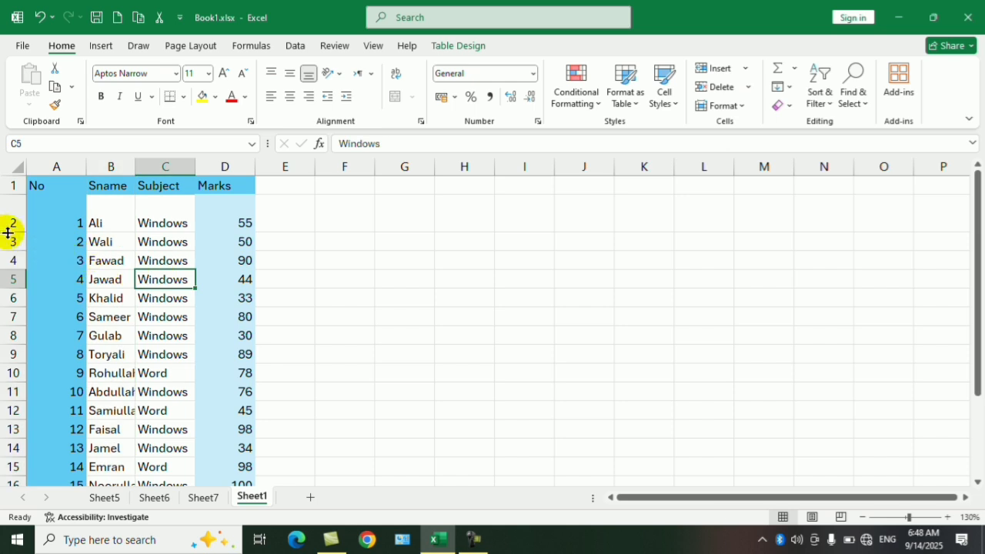
Step: Make row 2 taller, and AutoFit the height of rows 2 to 14
drag(4, 231, 7, 259)
drag(7, 213, 4, 475)
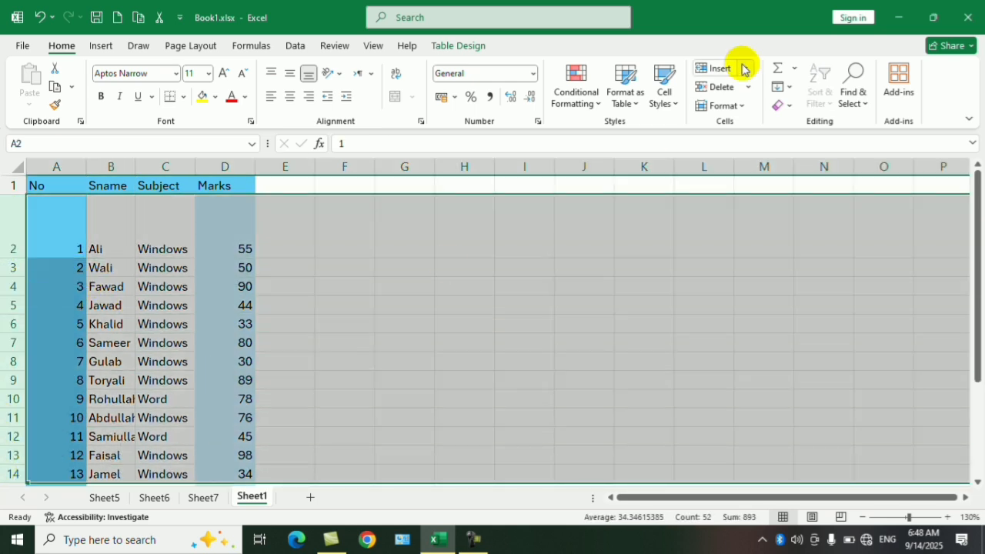
click(744, 106)
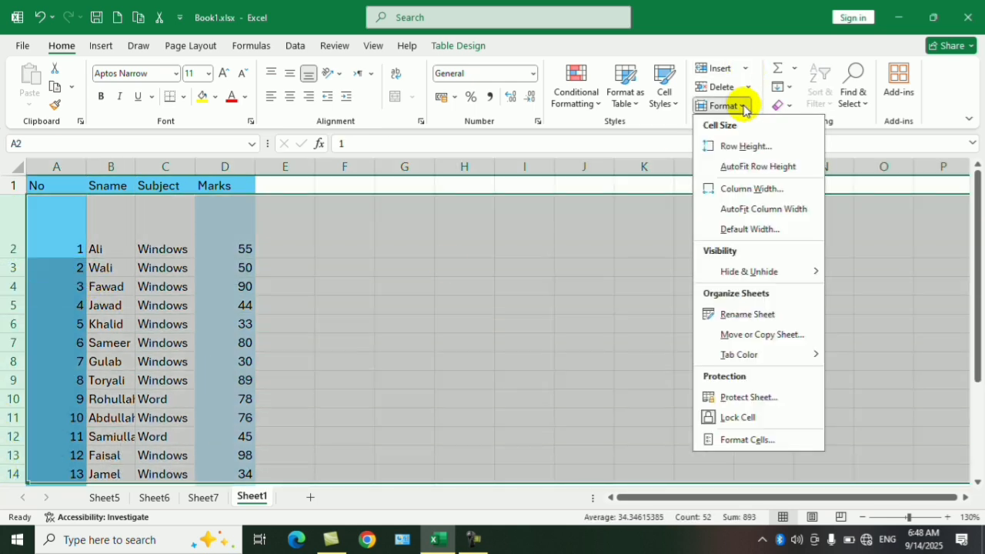
click(751, 164)
click(330, 280)
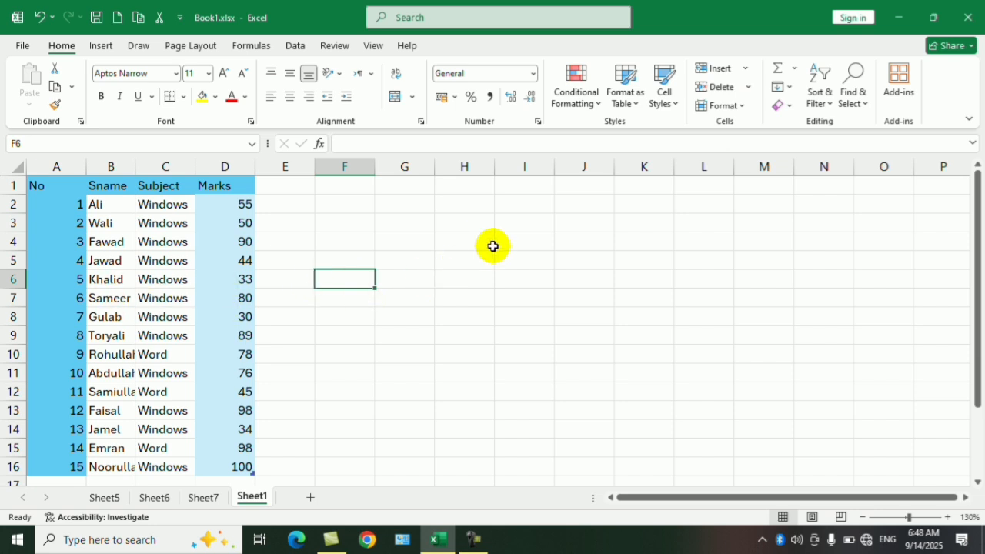
Step: Rename the Sheet1 worksheet as Class A
click(735, 108)
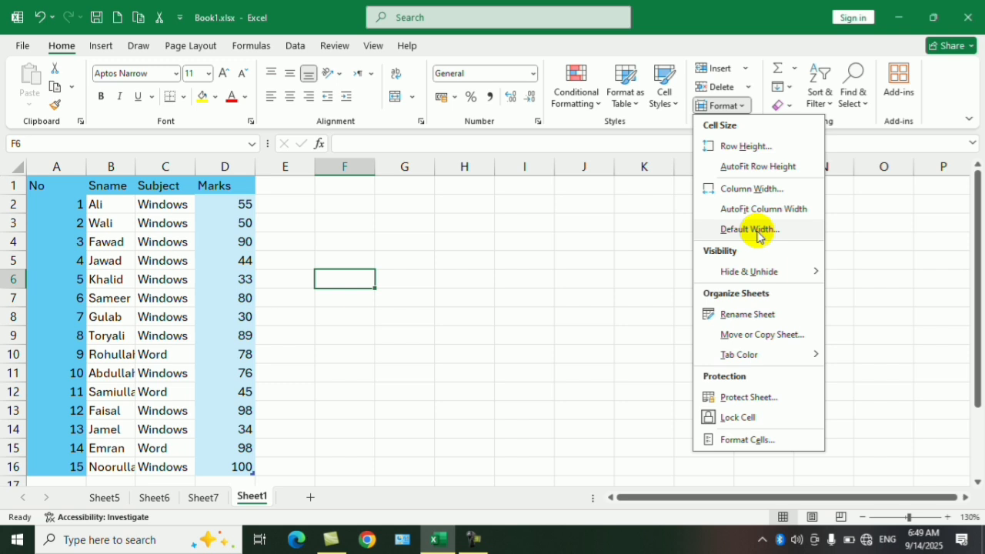
mouse_move(753, 279)
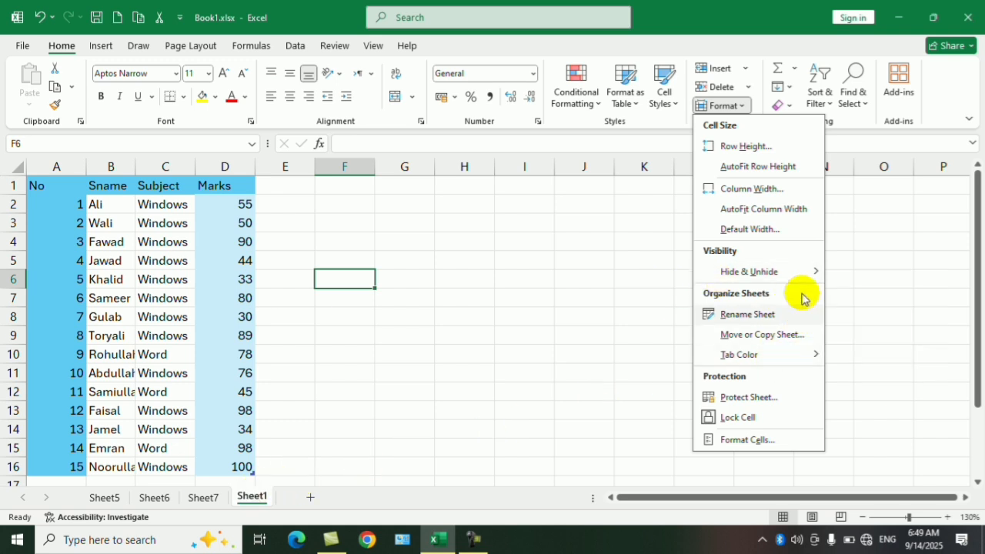
mouse_move(803, 275)
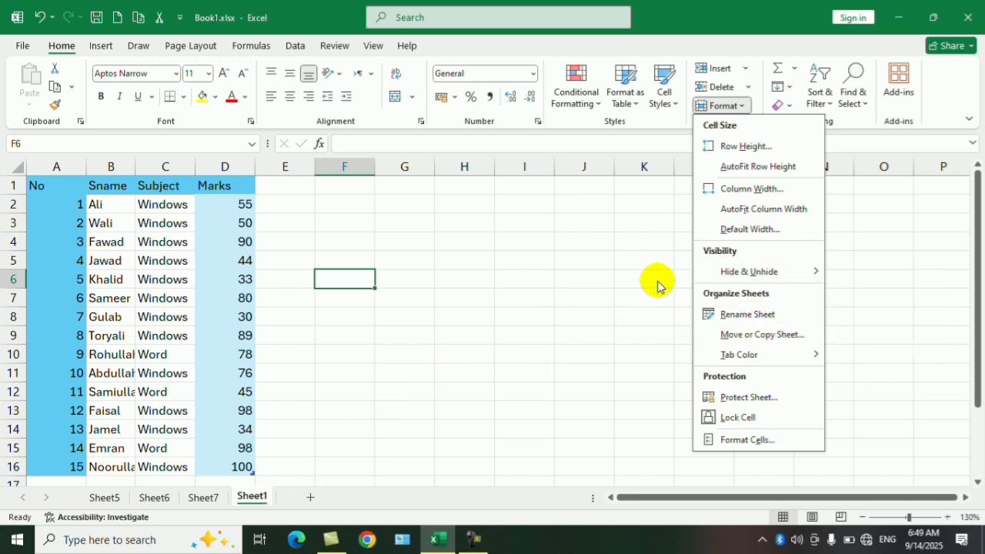
click(723, 313)
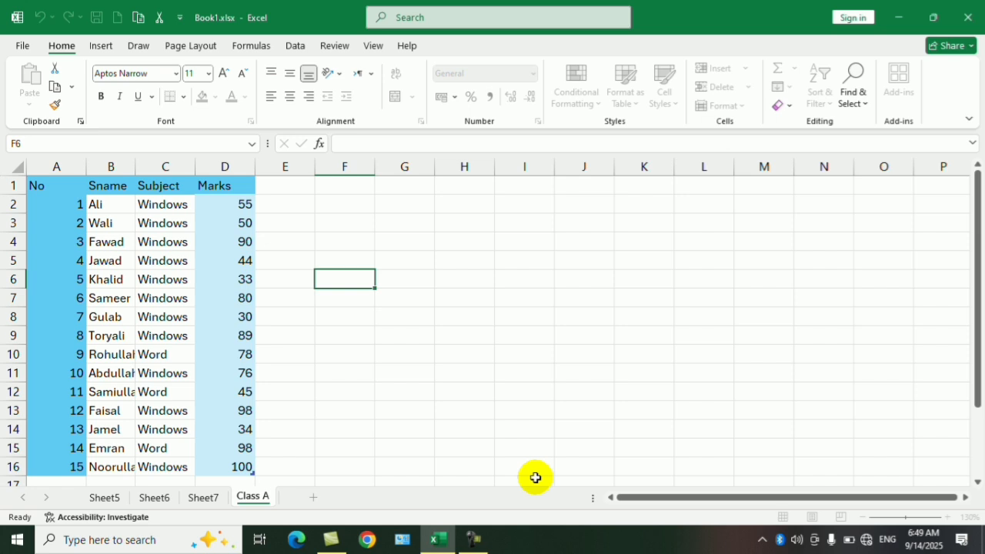
key(Return)
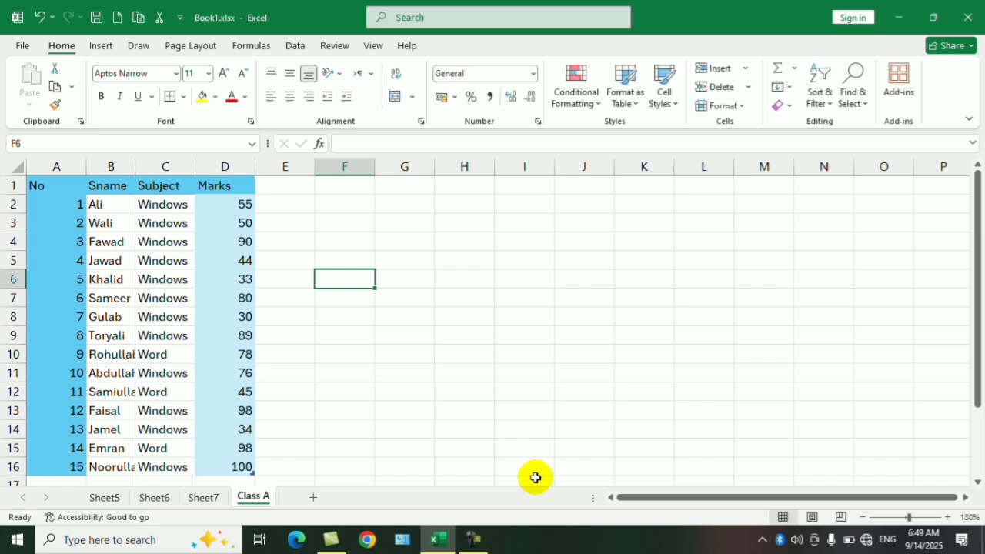
Step: Rename the Class A worksheet as Class B
click(531, 392)
right_click(263, 500)
click(470, 346)
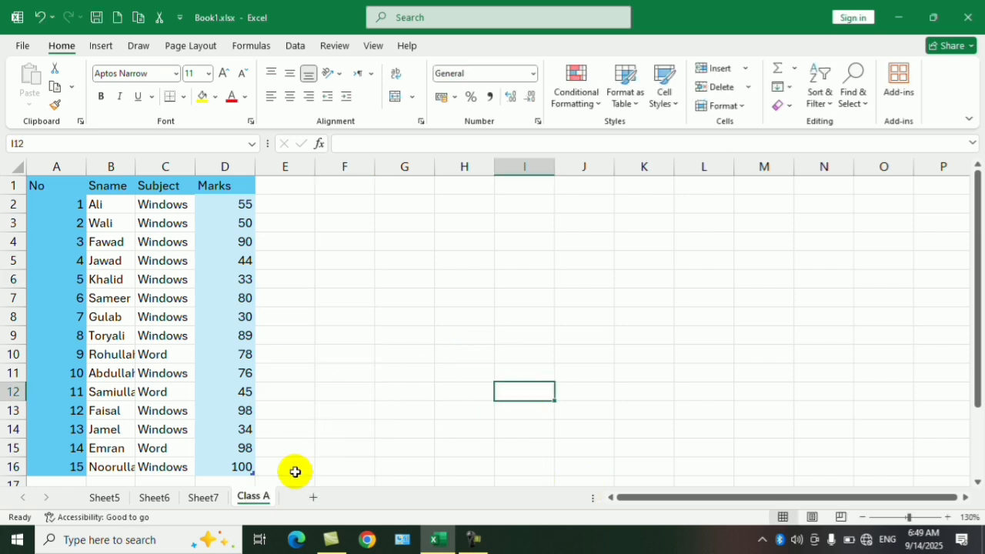
right_click(254, 499)
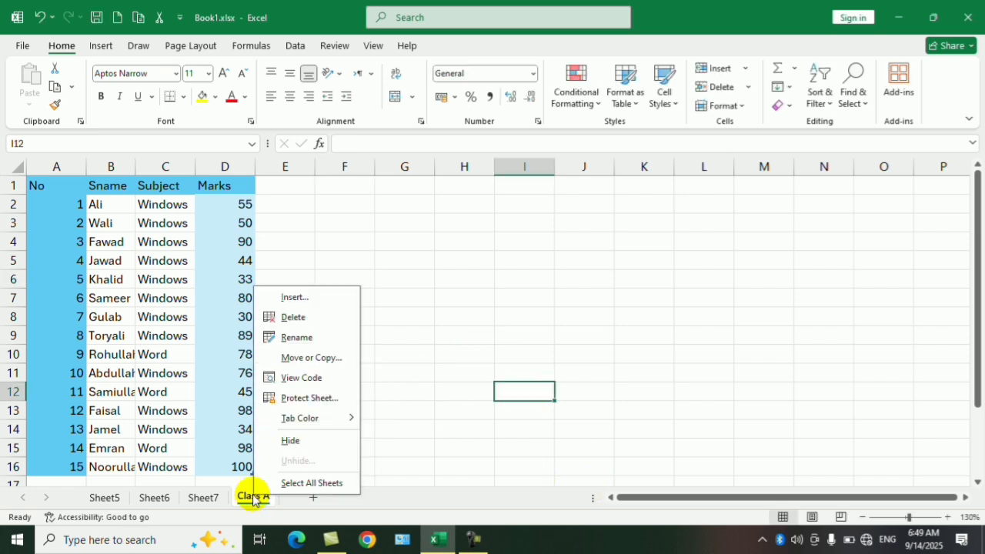
click(308, 337)
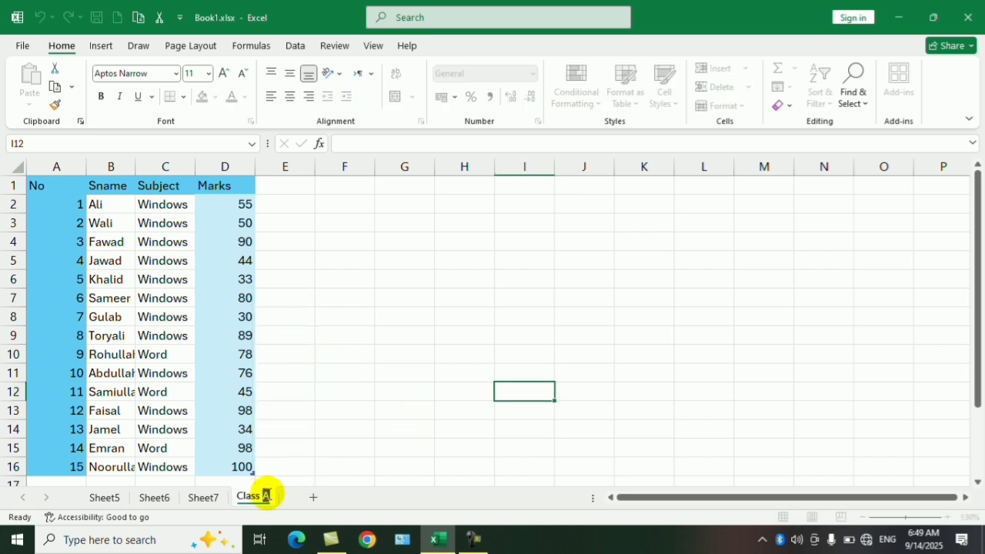
text(B)
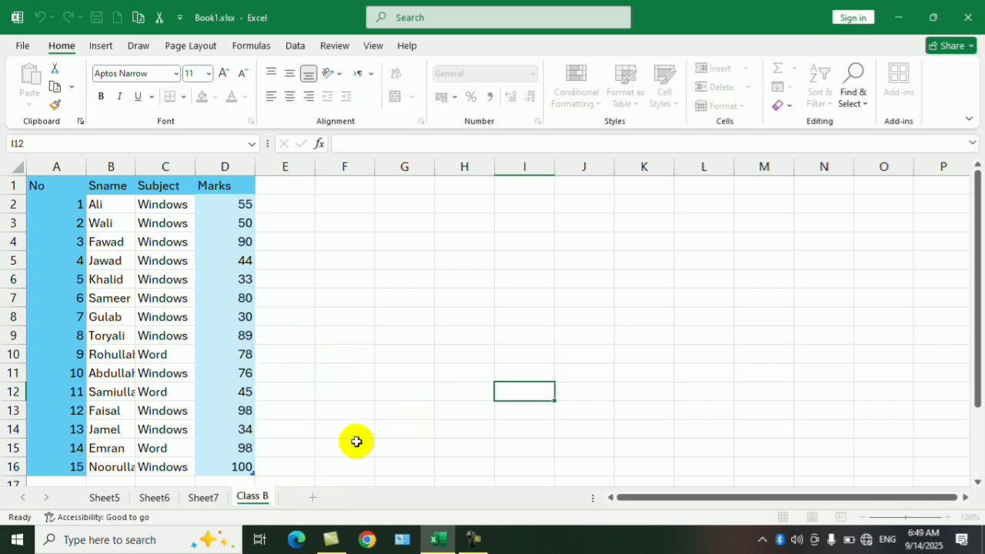
click(352, 445)
click(411, 348)
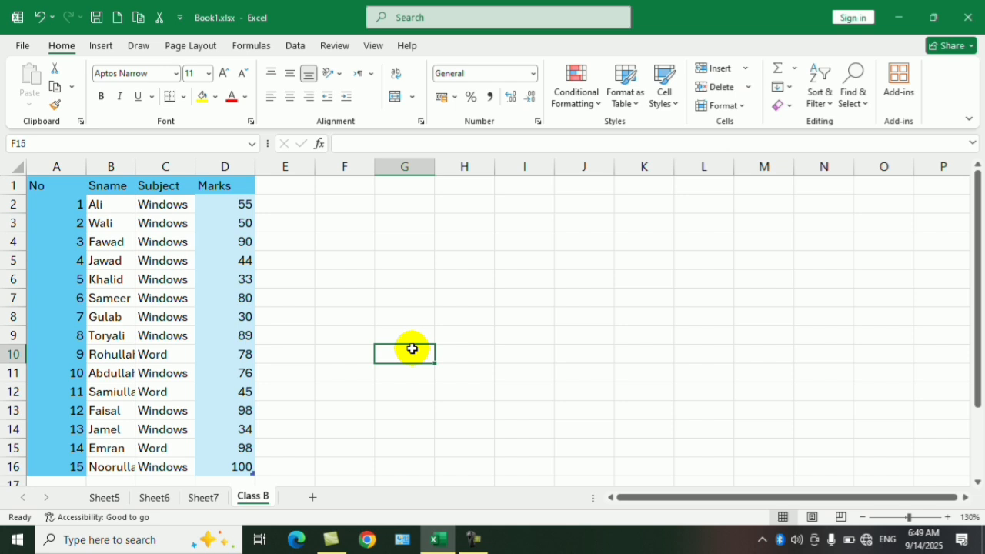
Step: Set the Class B worksheet's tab color to the standard dark red
right_click(261, 499)
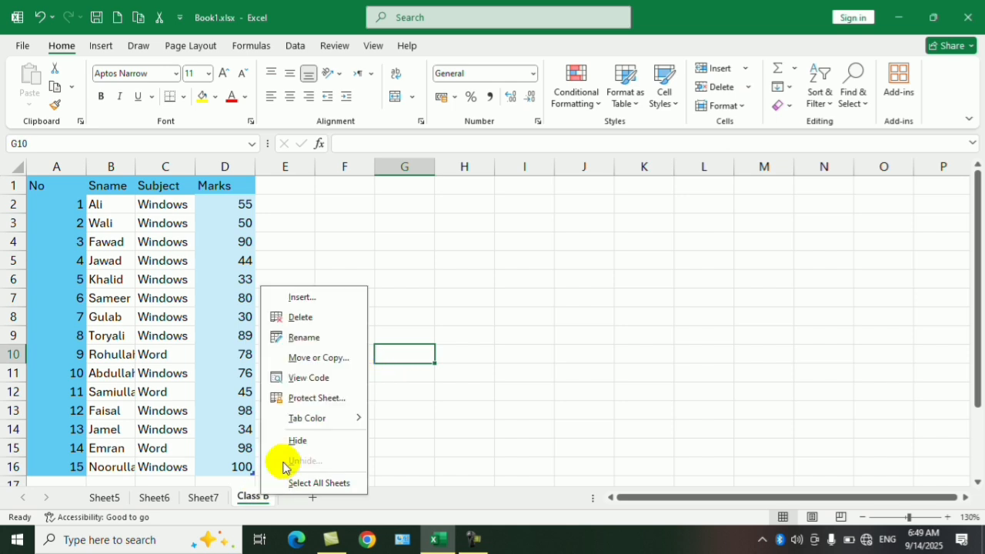
mouse_move(346, 418)
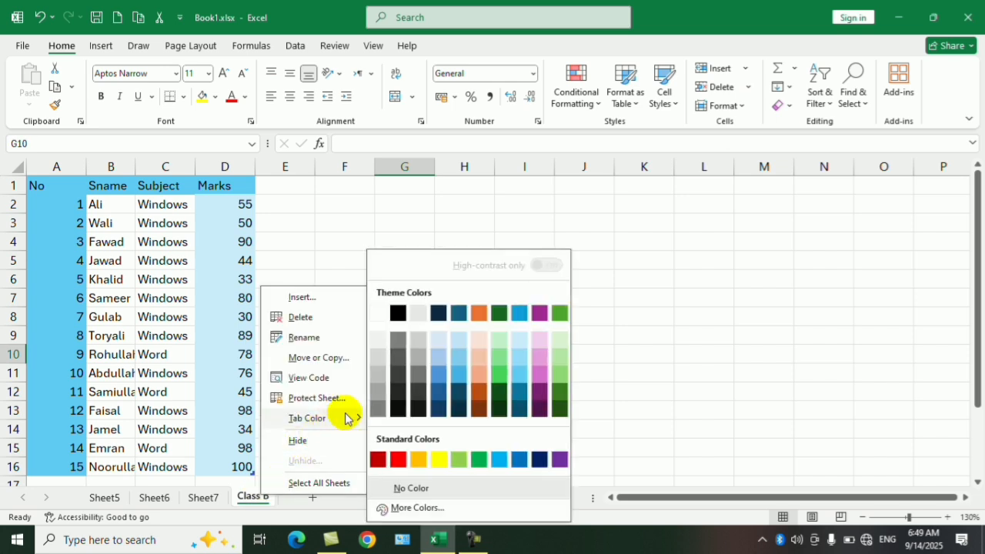
click(378, 460)
Step: Set the Sheet7 worksheet's tab color to the green theme color
click(209, 499)
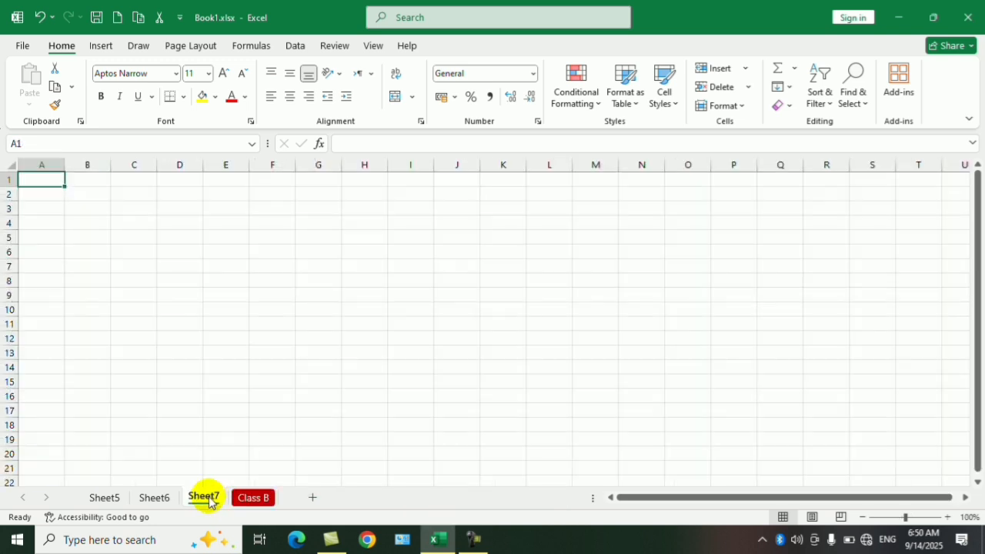
right_click(213, 499)
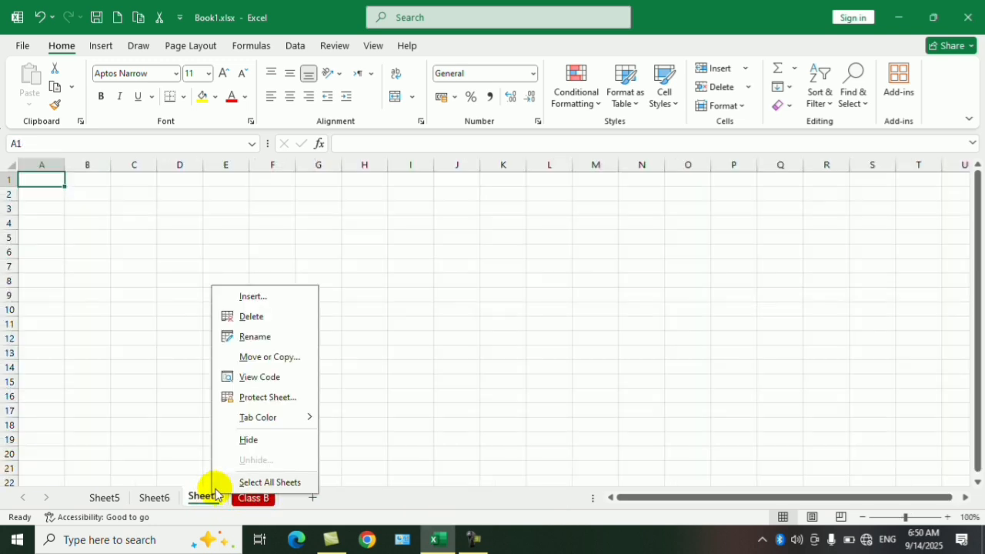
mouse_move(323, 423)
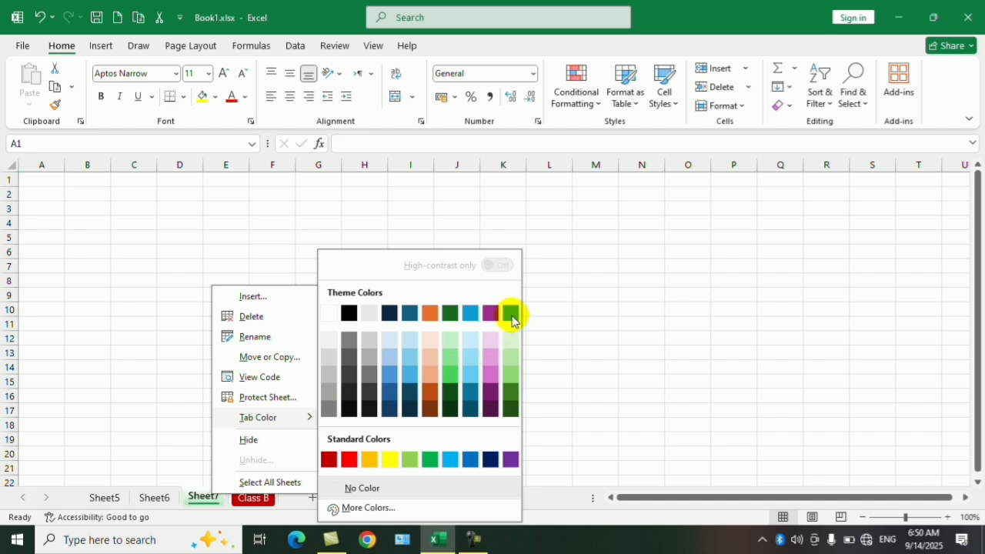
click(510, 312)
click(351, 367)
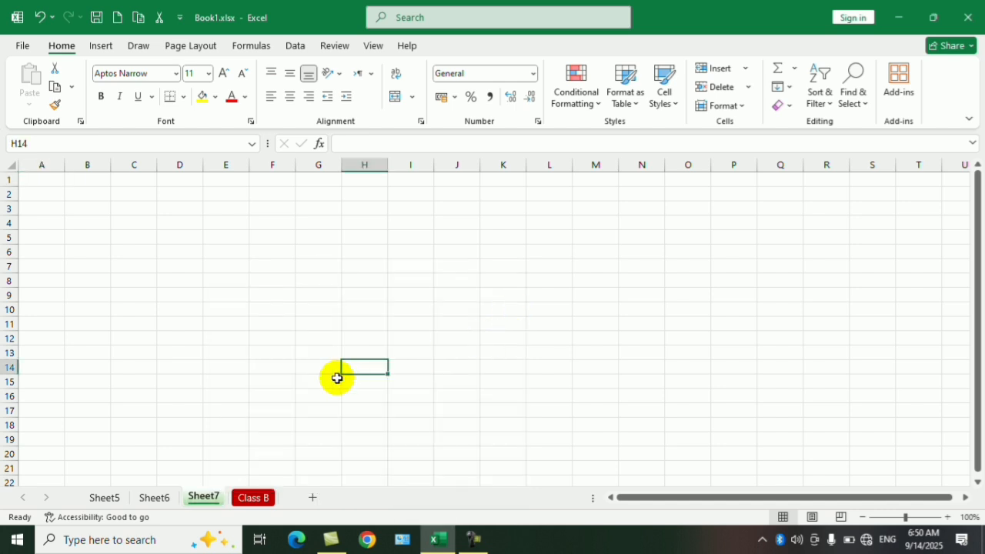
Step: Examine the Protect Sheet options and the cell protection commands for Sheet6 without applying any protection
click(150, 500)
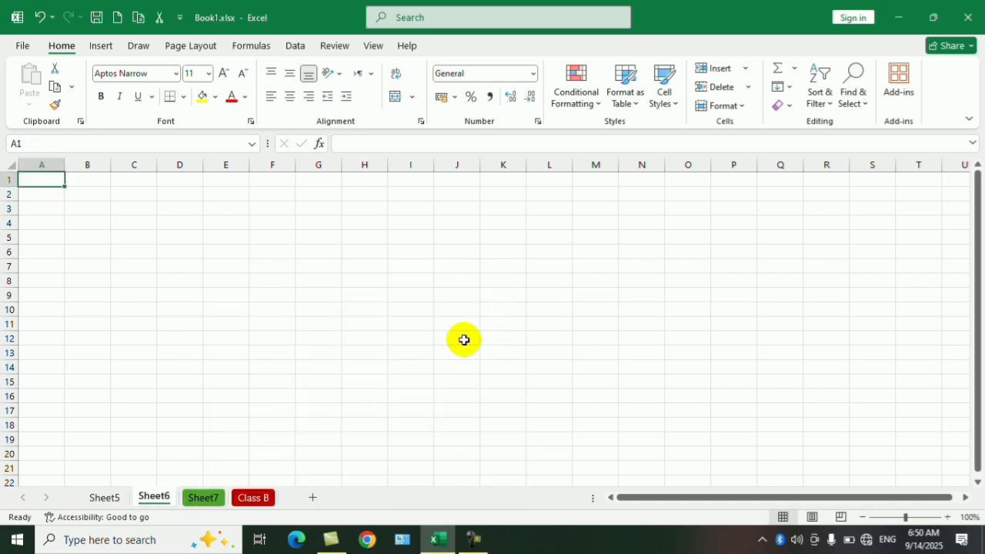
click(739, 106)
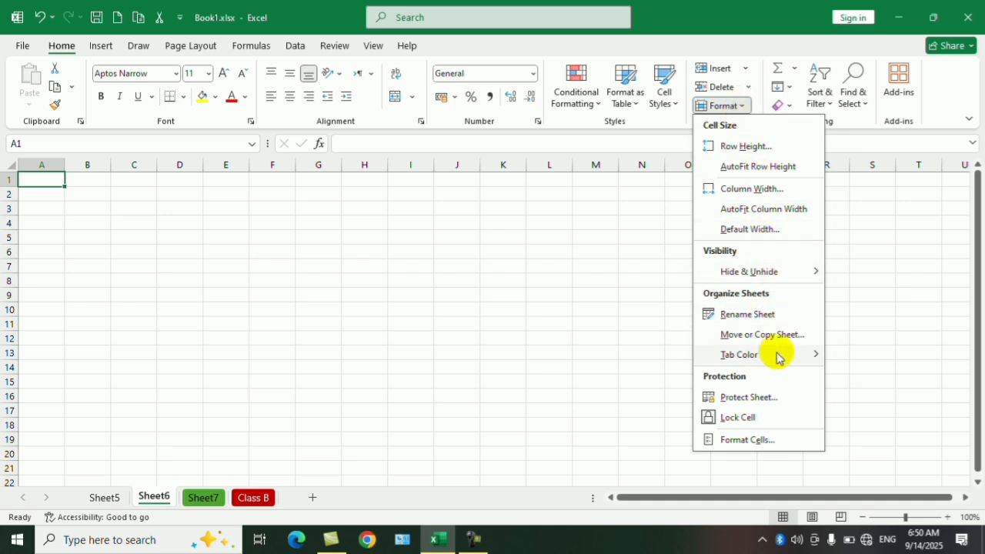
mouse_move(780, 358)
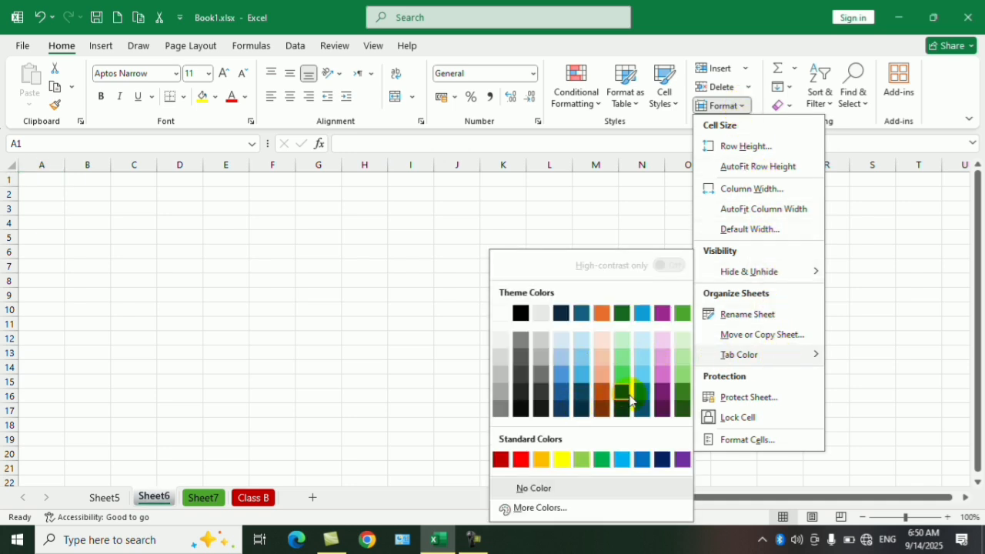
click(751, 397)
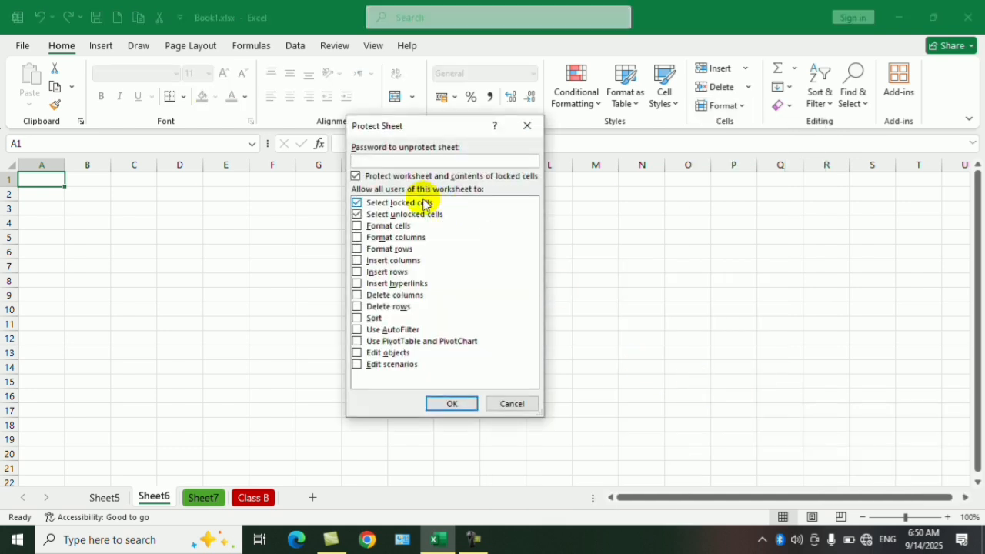
click(526, 126)
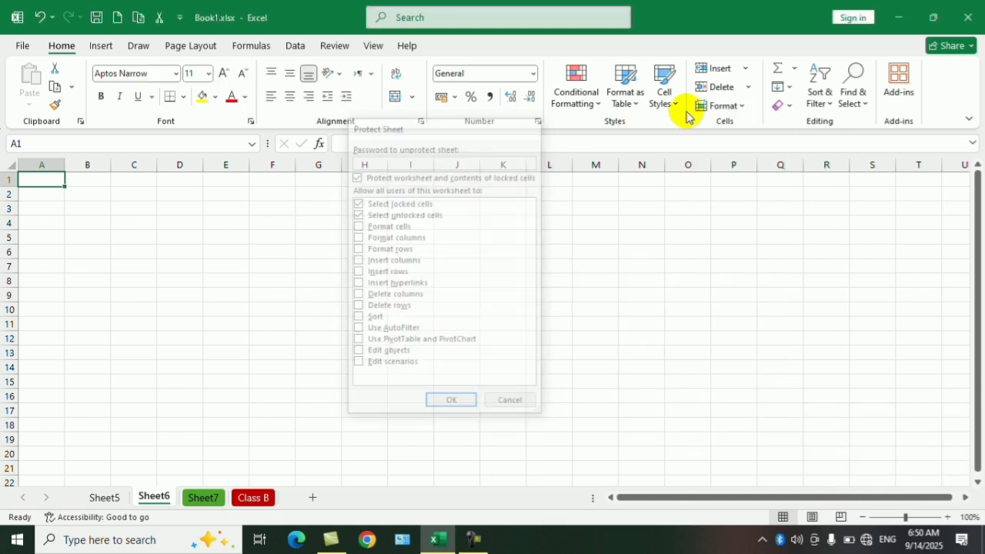
click(727, 105)
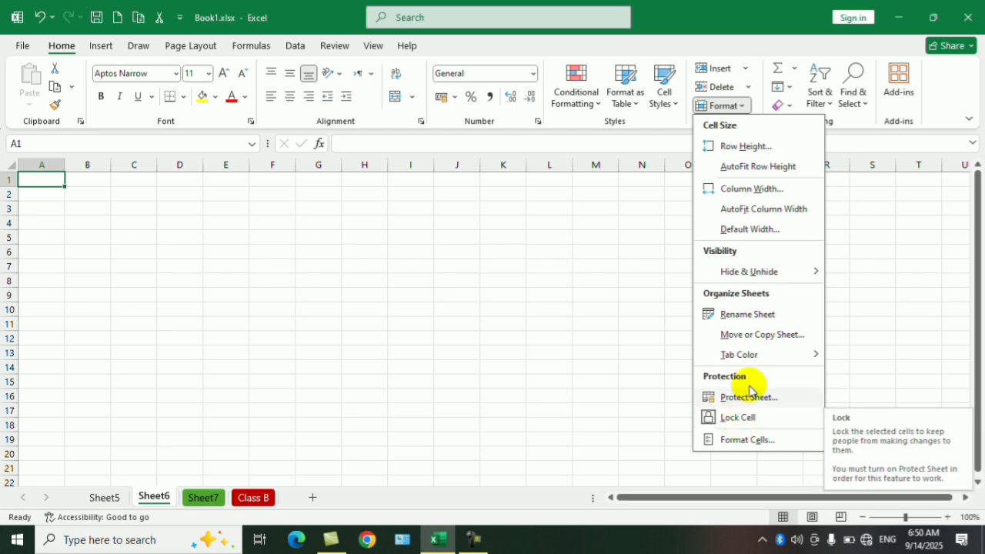
click(505, 379)
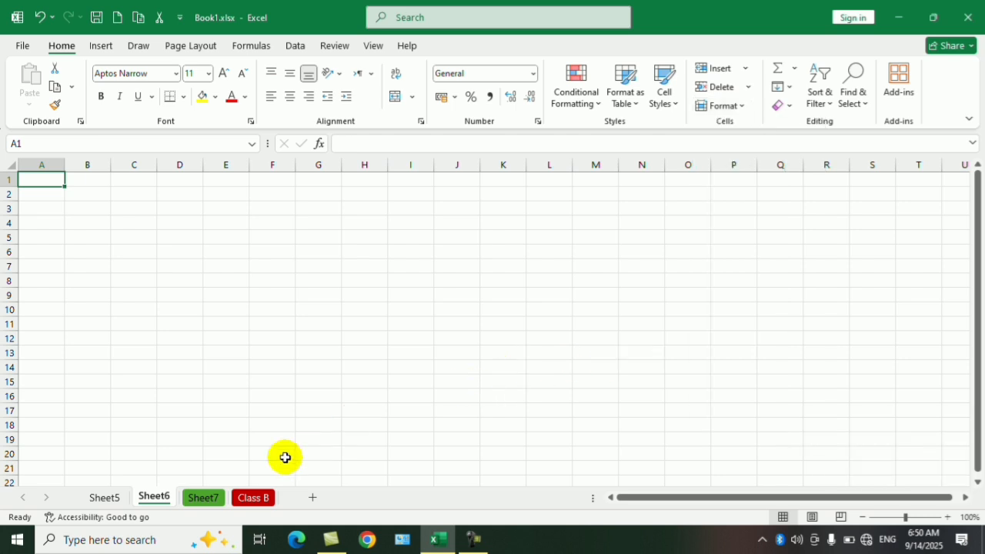
Step: Delete the Sheet7, Sheet6 and Sheet5 worksheets, keeping only Class B
click(215, 498)
right_click(215, 498)
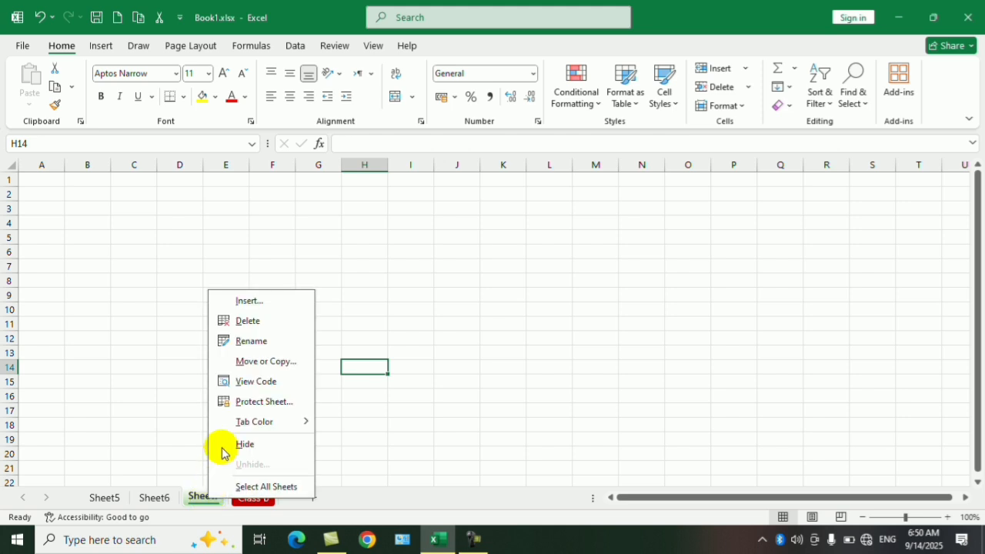
click(248, 321)
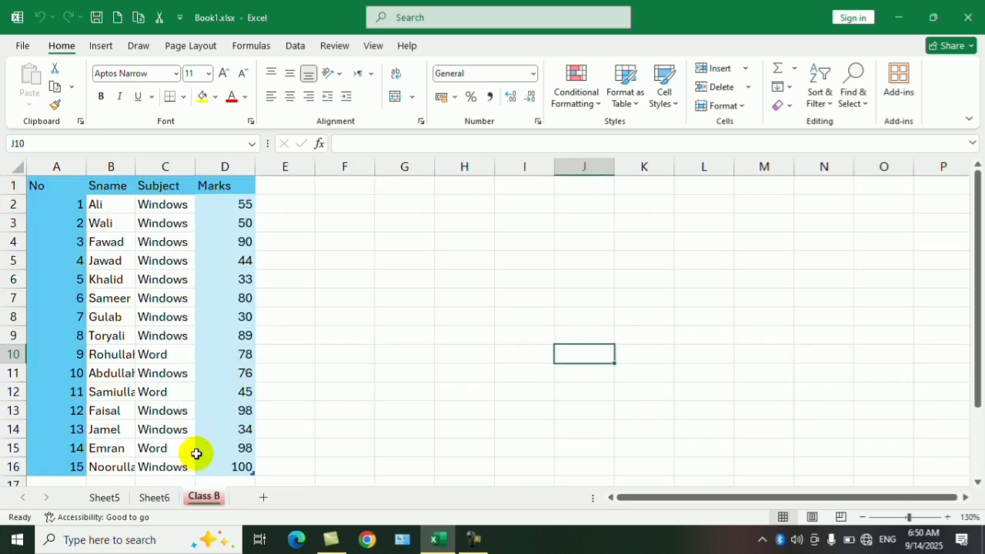
right_click(145, 499)
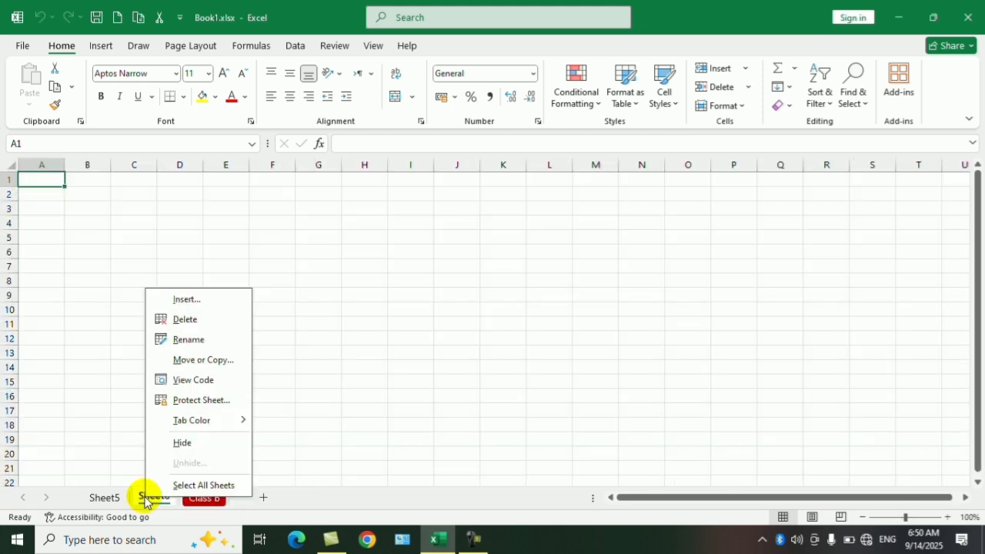
click(185, 320)
click(110, 497)
right_click(110, 496)
click(150, 322)
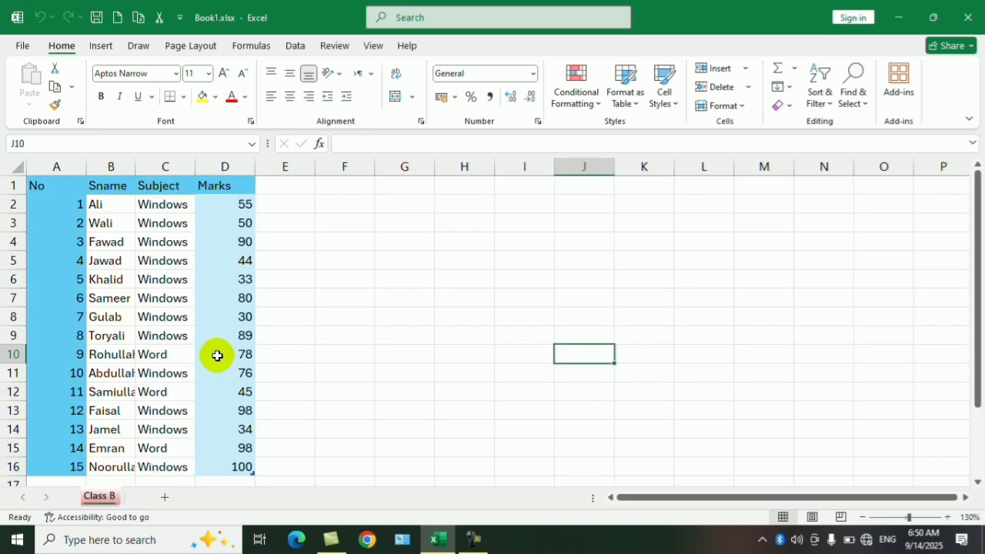
click(219, 354)
click(395, 317)
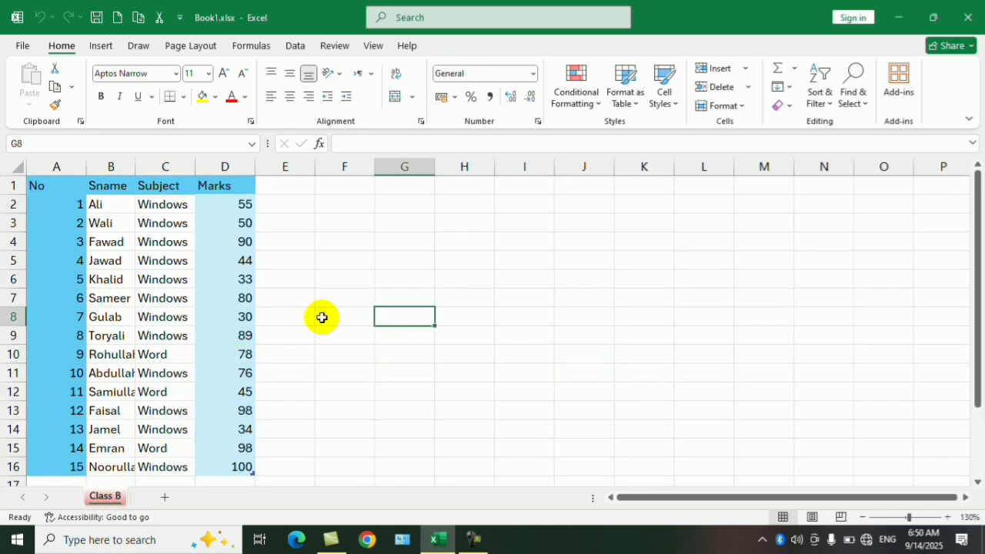
Step: Create a copy of the Class B worksheet within Book1.xlsx, placed before the original sheet
right_click(108, 496)
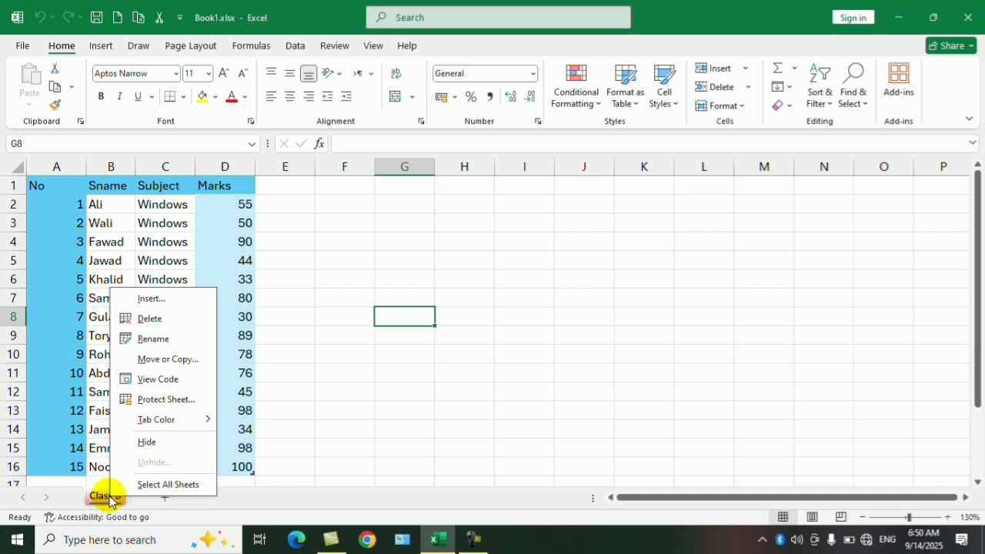
click(192, 359)
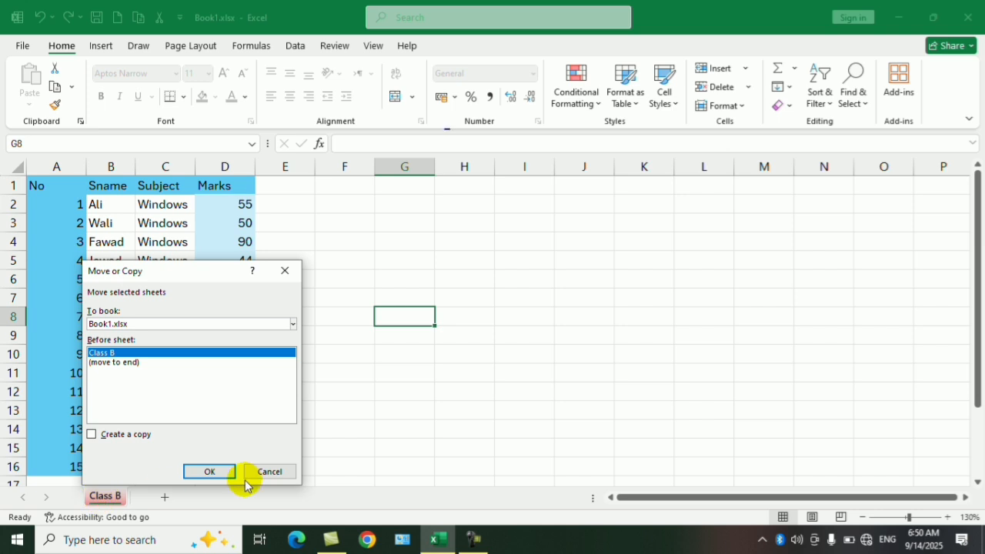
click(296, 327)
click(295, 327)
click(295, 328)
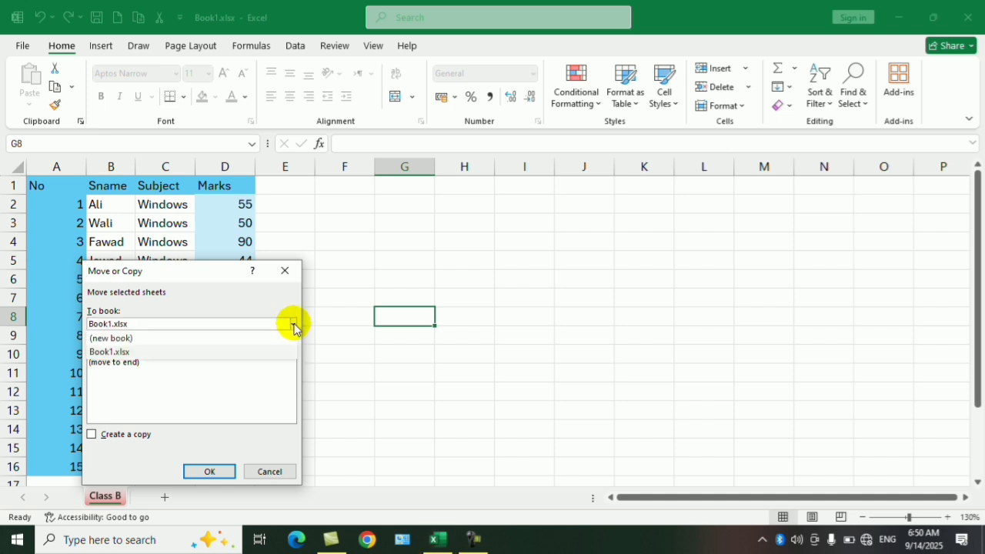
click(293, 326)
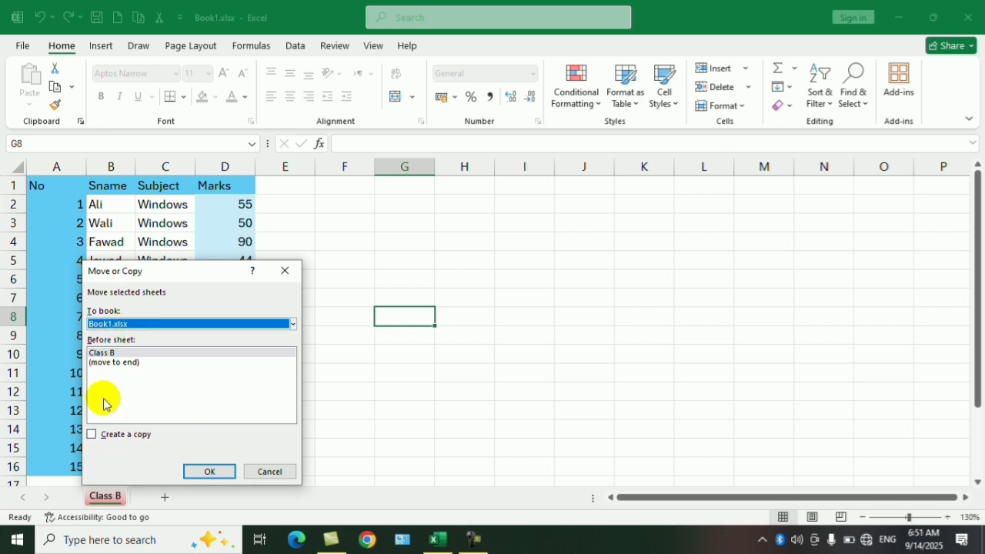
click(101, 437)
click(202, 471)
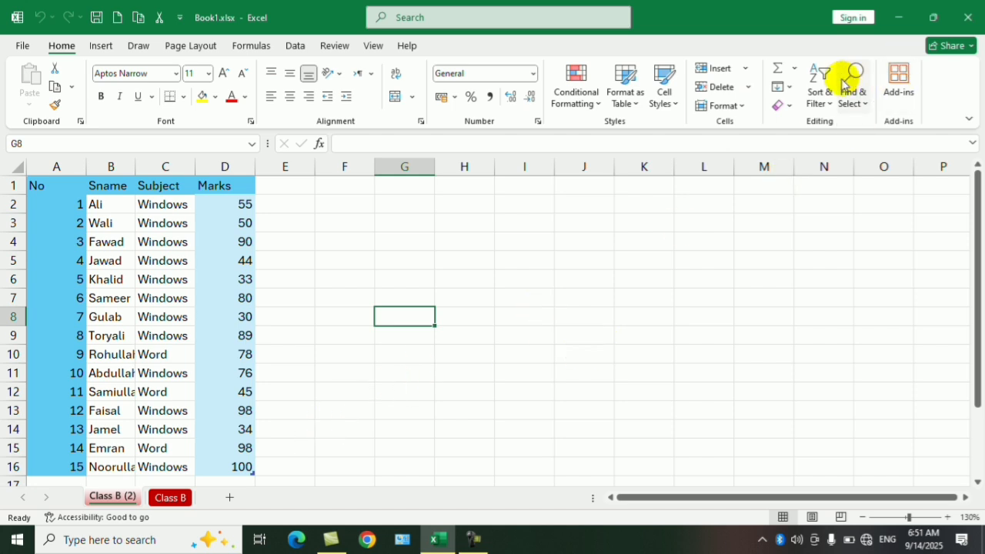
click(895, 23)
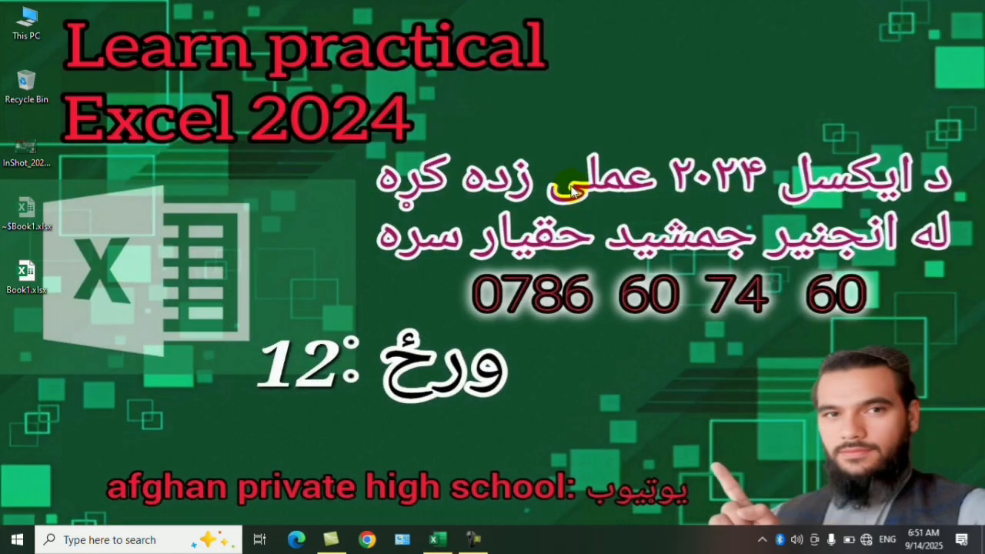
click(435, 541)
click(506, 297)
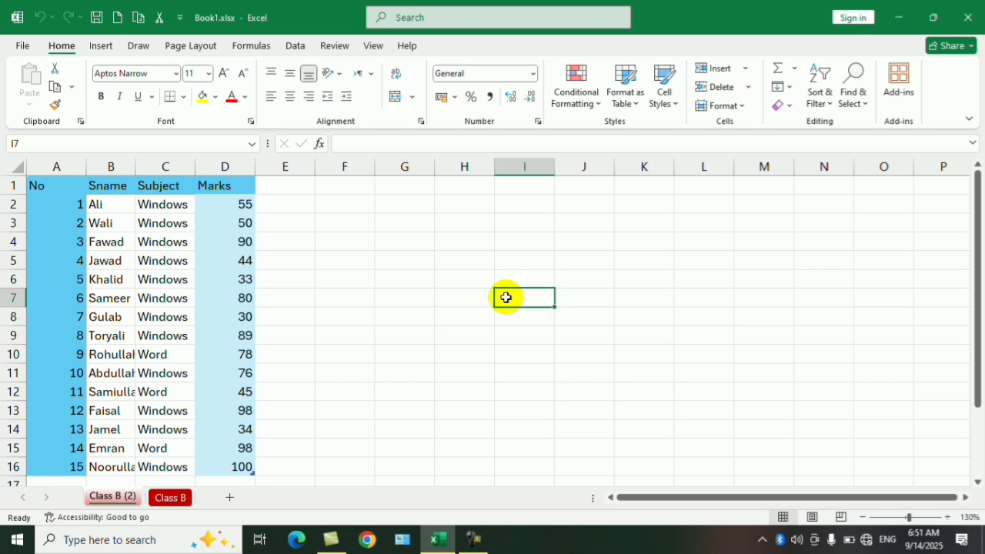
Step: Create a new blank workbook and fill the range I6:K10 with the letter A
key(ctrl+n)
drag(410, 252, 483, 303)
text(A)
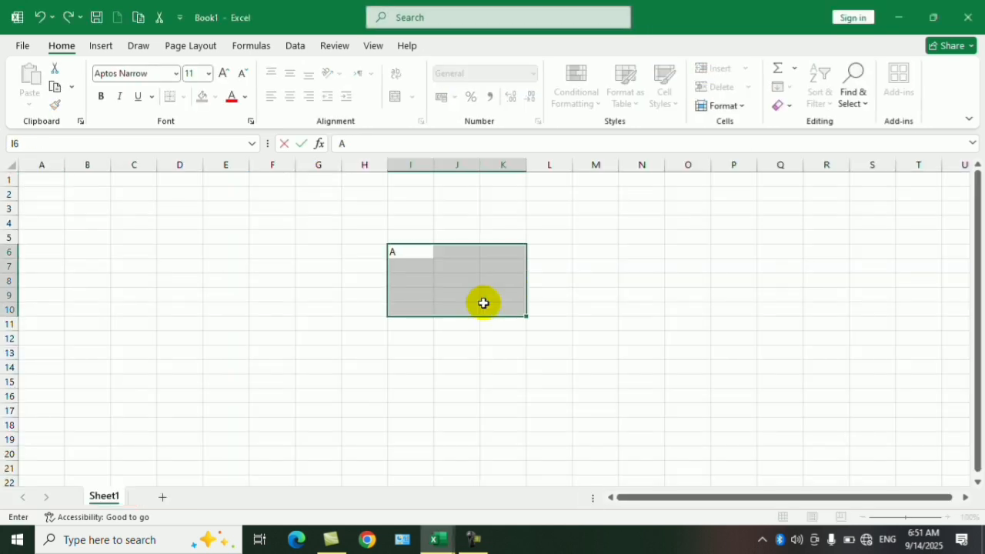
key(ctrl+Return)
Step: Save the new workbook to the Desktop as an Excel Workbook named Book 3 and close it
key(ctrl+s)
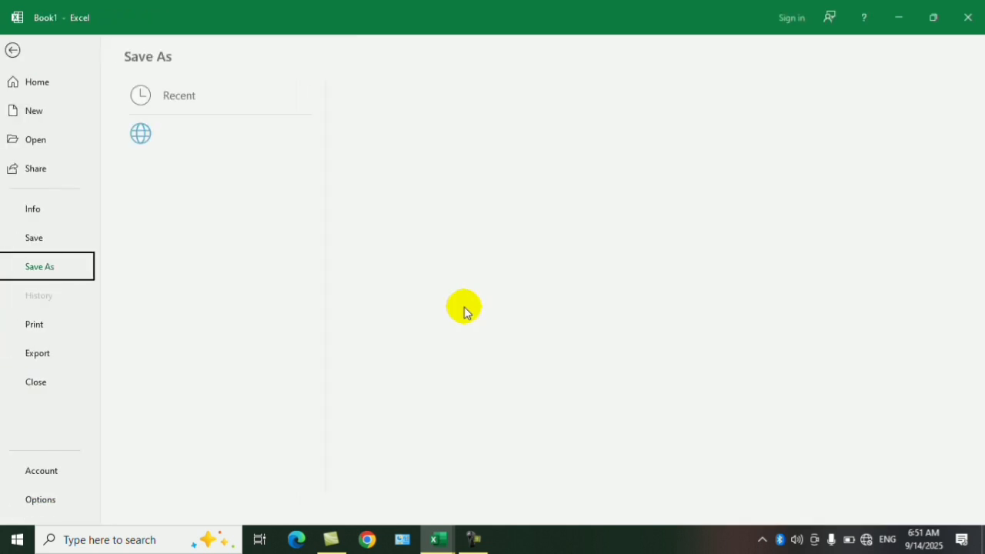
click(397, 206)
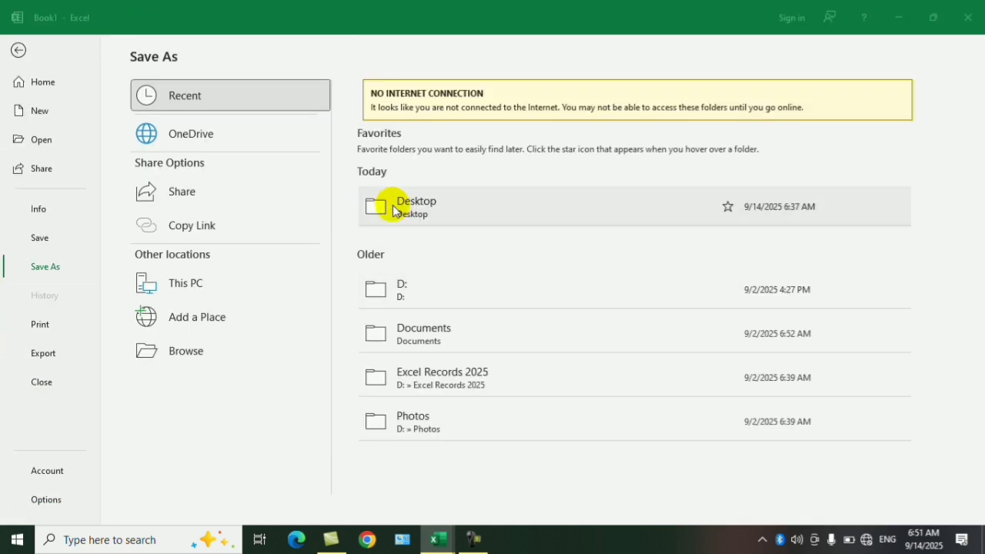
drag(277, 191, 285, 123)
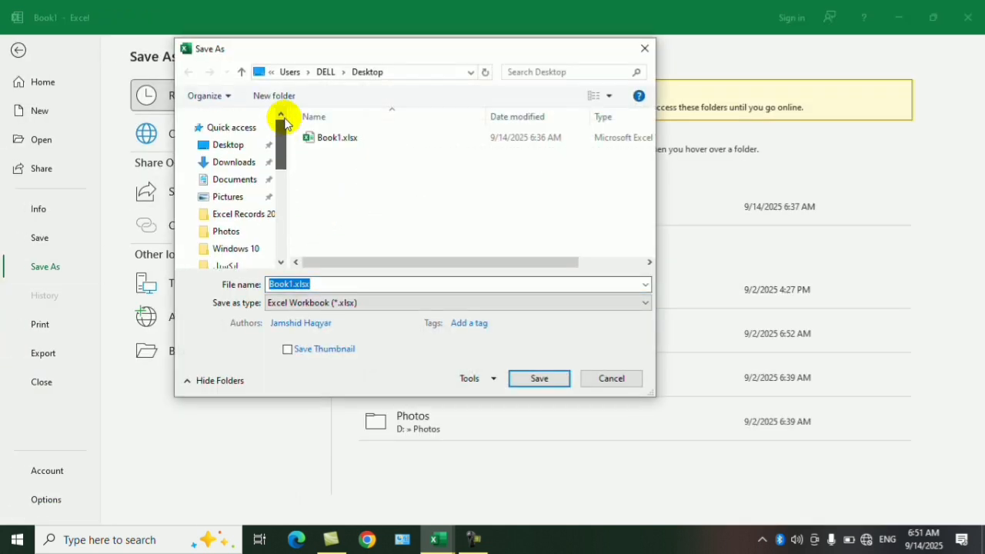
click(245, 145)
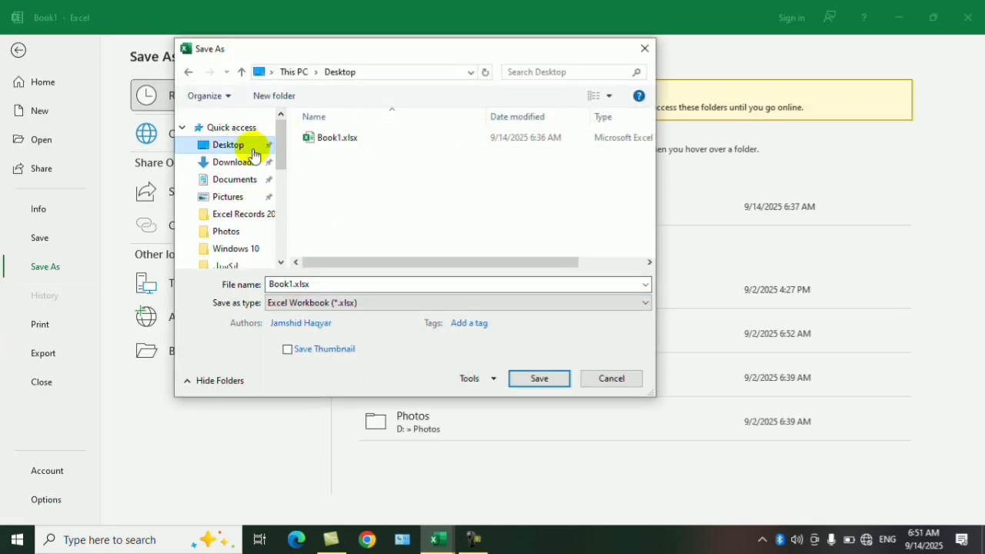
double_click(293, 284)
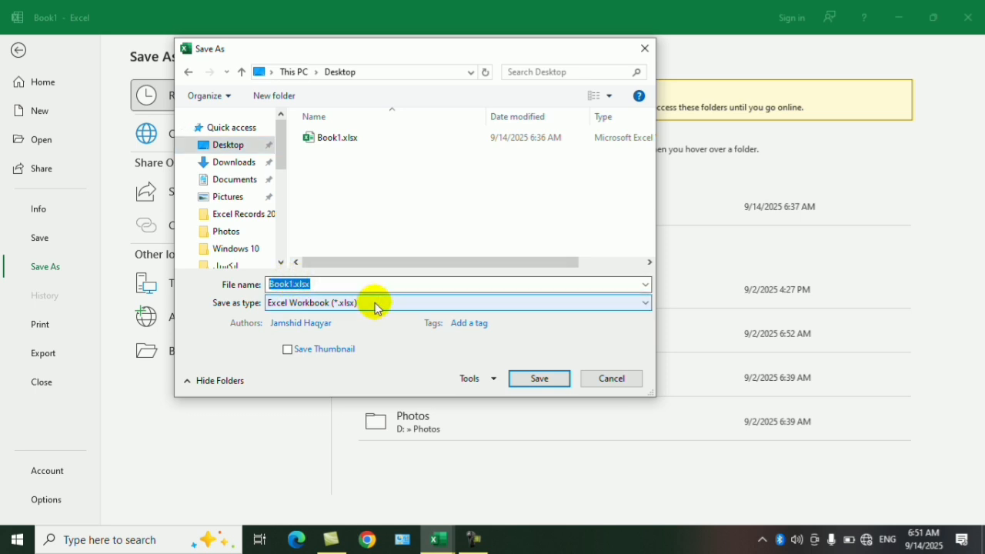
text(Book )
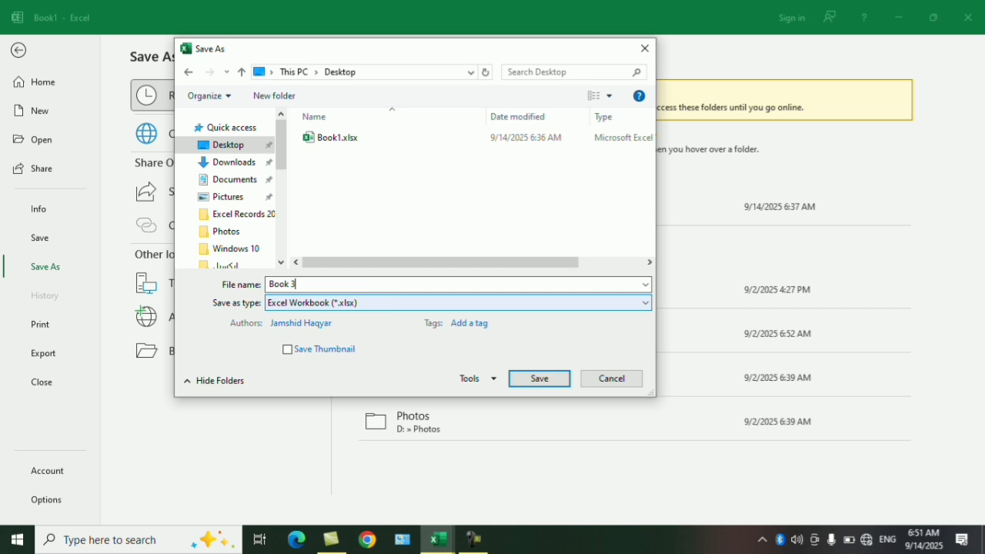
text(3)
key(Return)
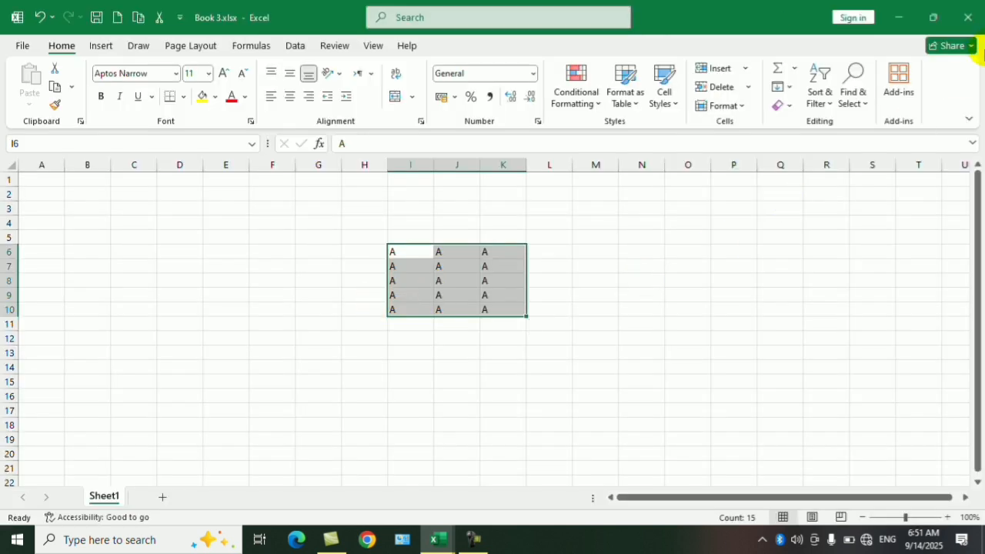
click(971, 17)
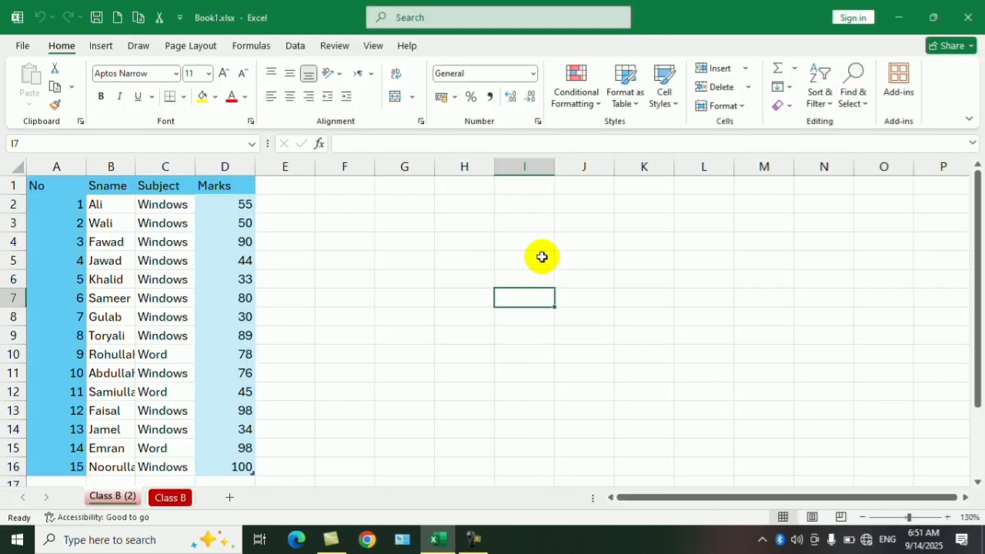
Step: Delete the Class B (2) worksheet from Book1.xlsx
right_click(127, 500)
click(185, 327)
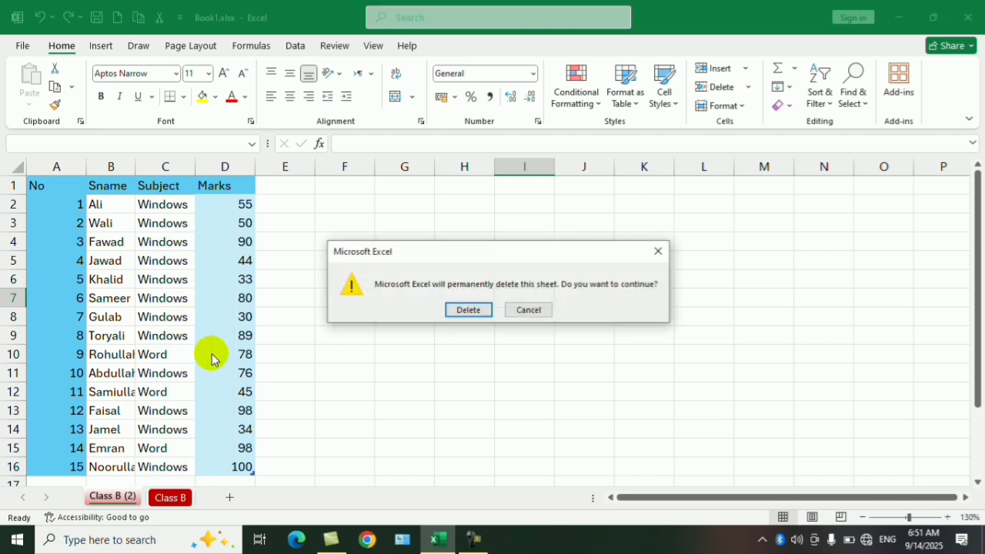
click(468, 309)
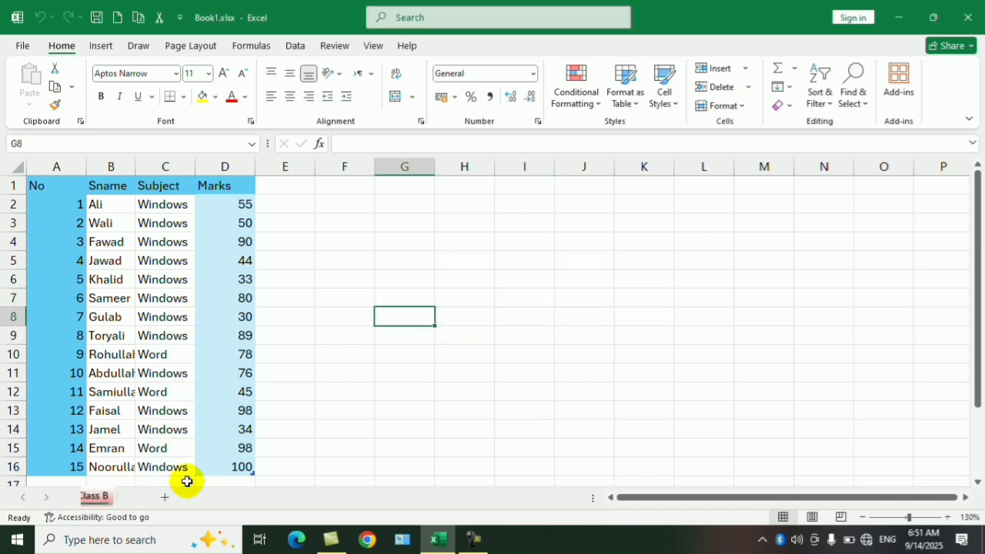
Step: Create a copy of the Class B worksheet in a new workbook
right_click(112, 486)
click(184, 357)
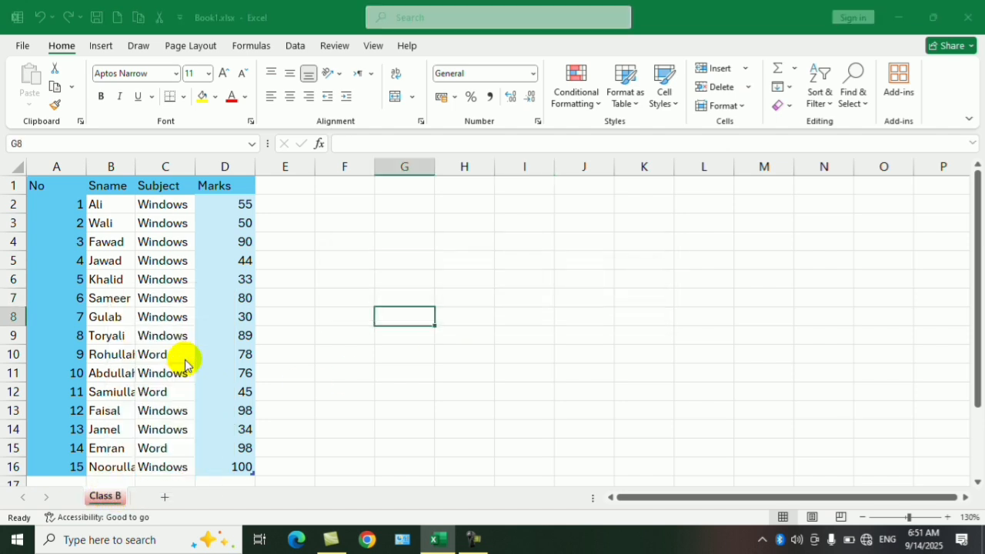
click(86, 435)
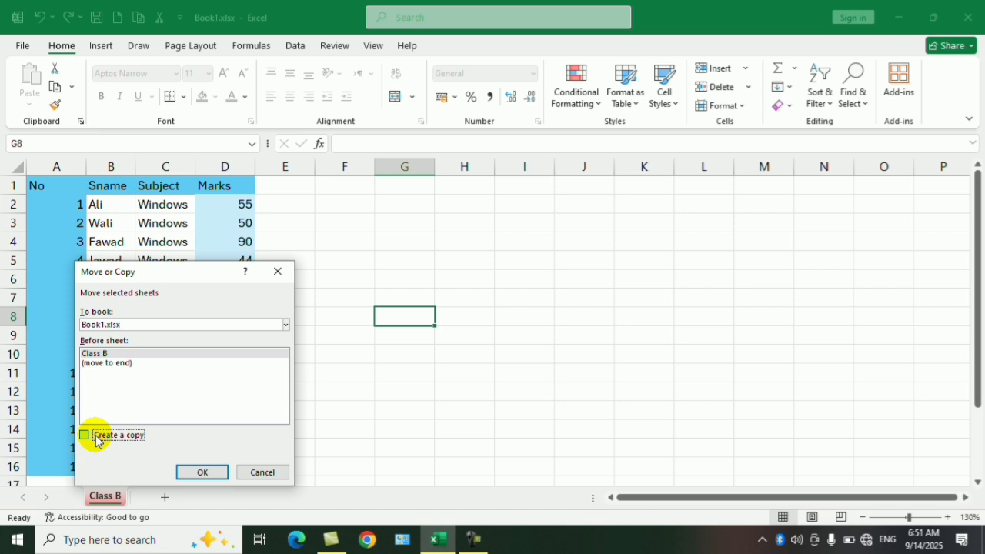
click(285, 325)
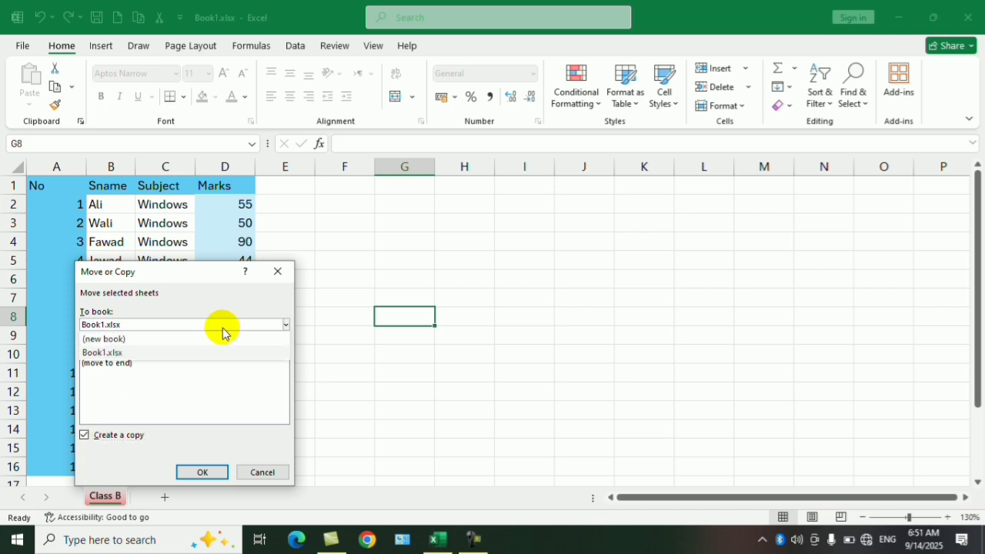
click(110, 339)
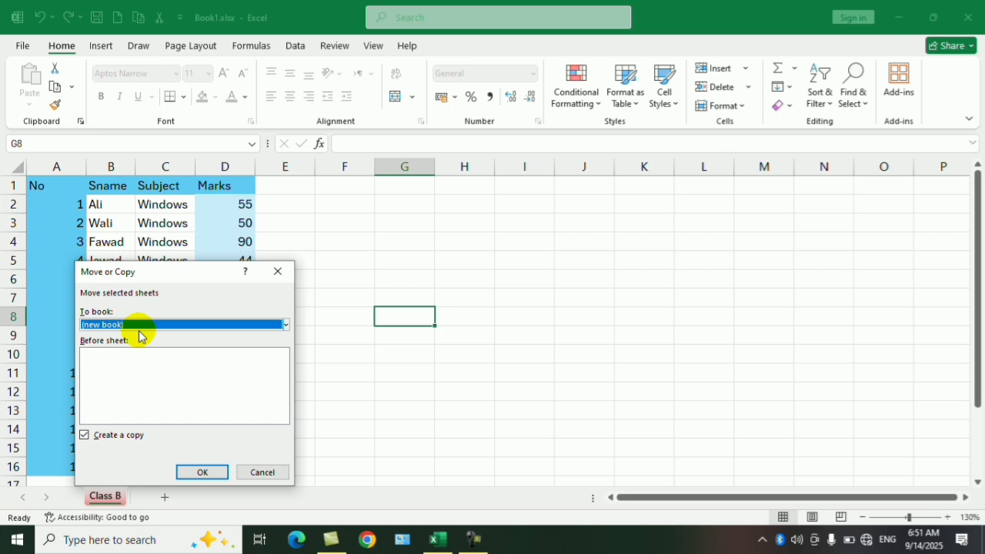
click(204, 473)
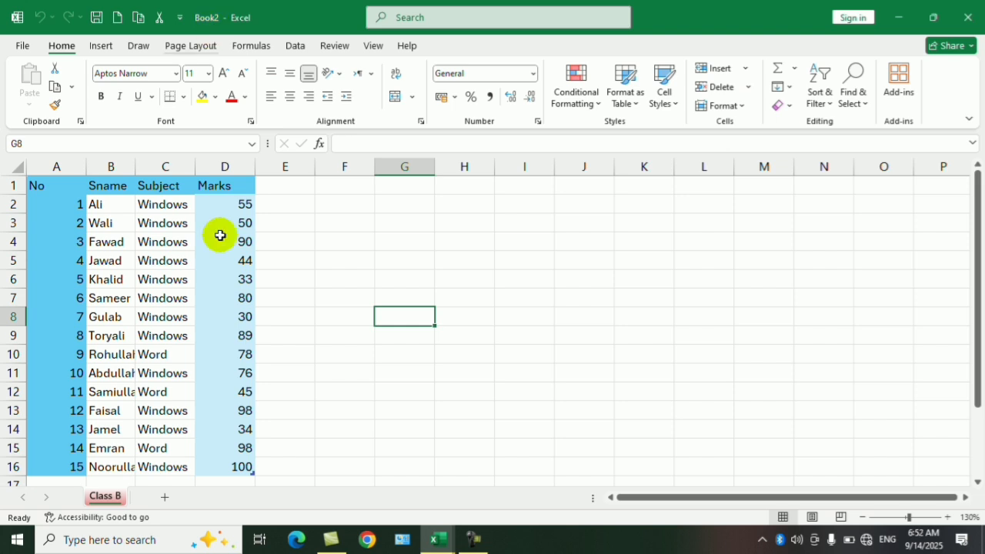
Step: Compare the Class B worksheet in Book1.xlsx with its copy in Book2, ending in Book2
click(442, 542)
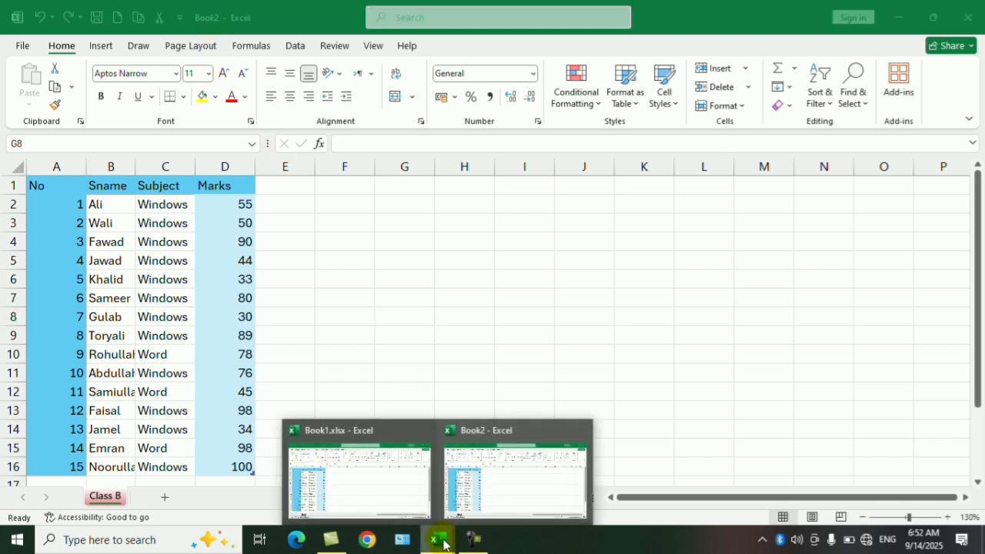
click(368, 497)
click(431, 544)
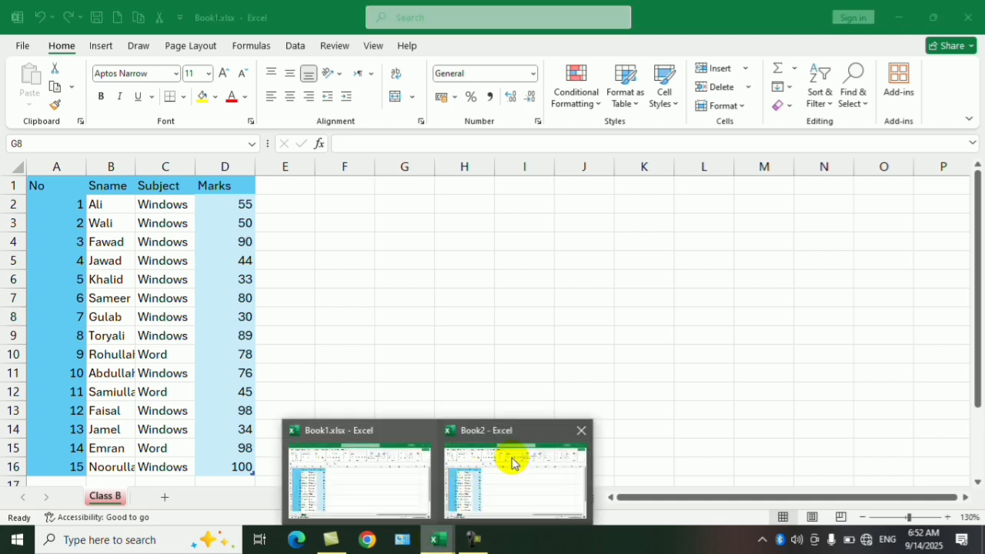
click(510, 460)
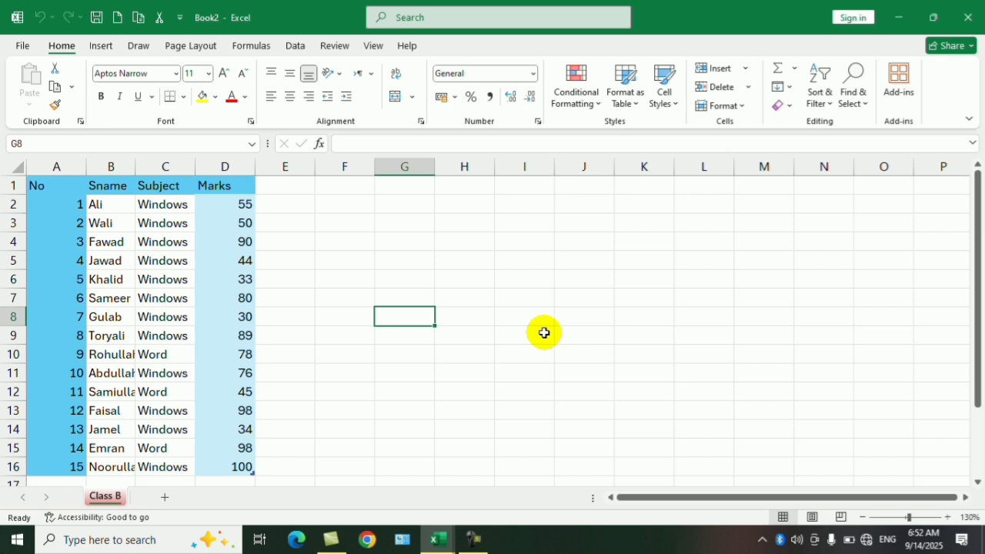
Step: Examine the destination workbooks offered for moving or copying Book2's Class B sheet, without moving or copying it
right_click(107, 497)
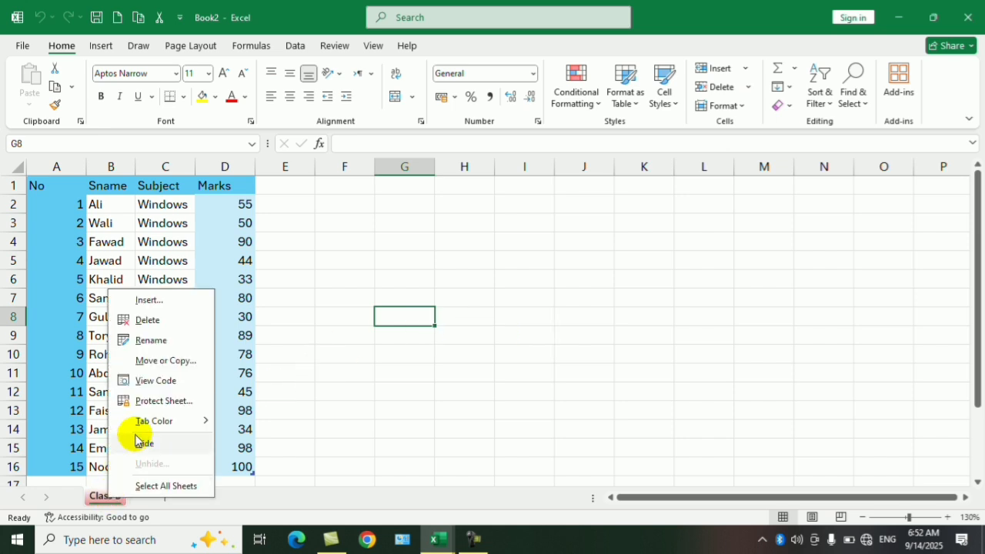
click(185, 362)
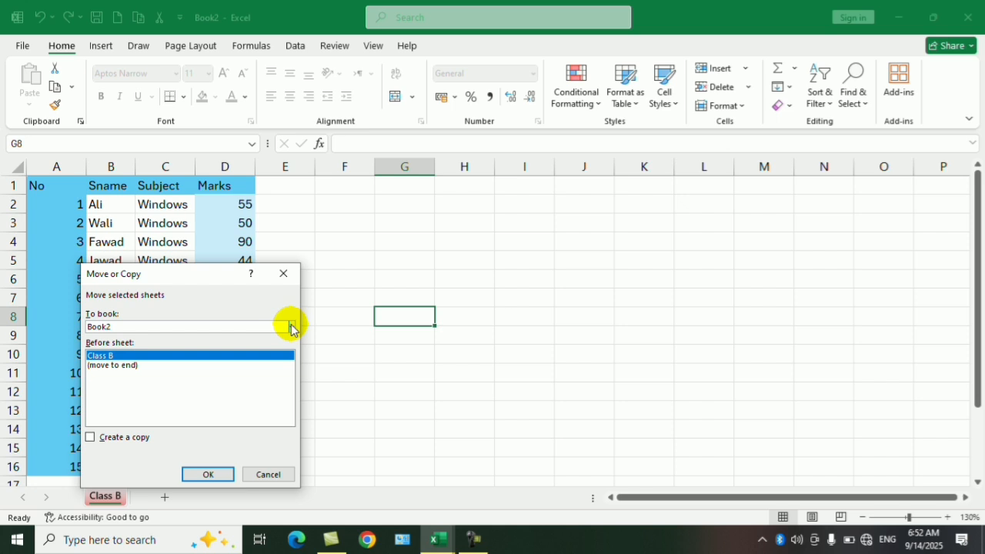
click(292, 327)
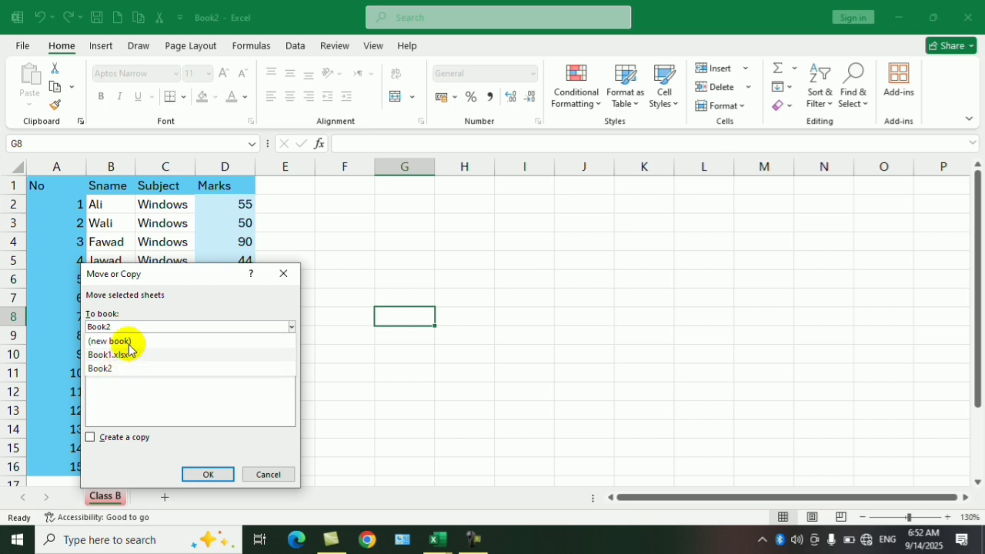
click(282, 271)
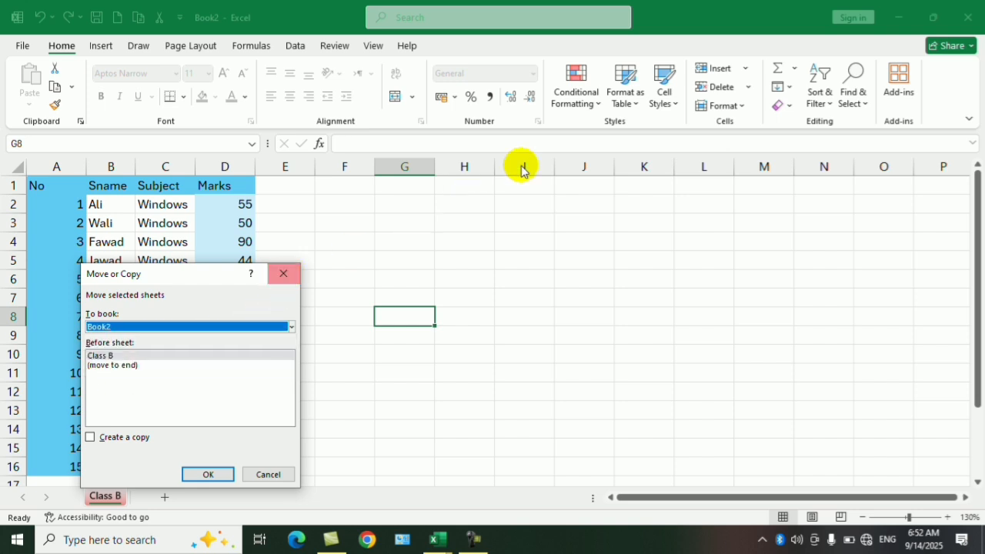
click(268, 473)
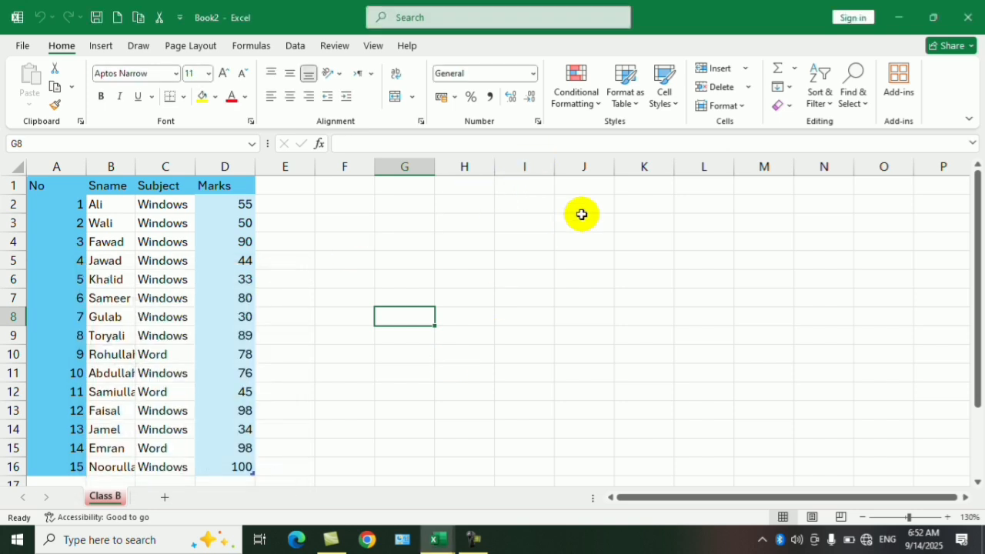
click(740, 109)
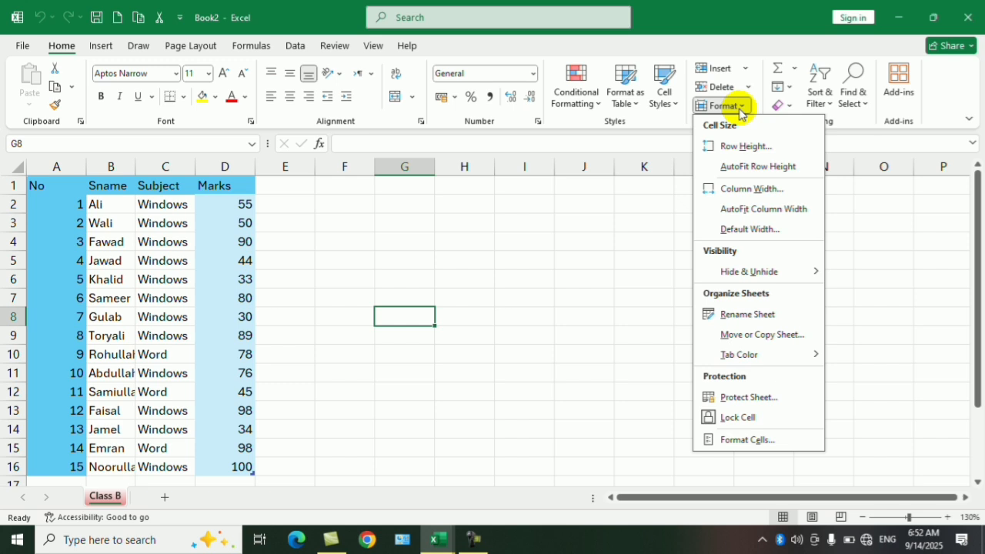
click(742, 108)
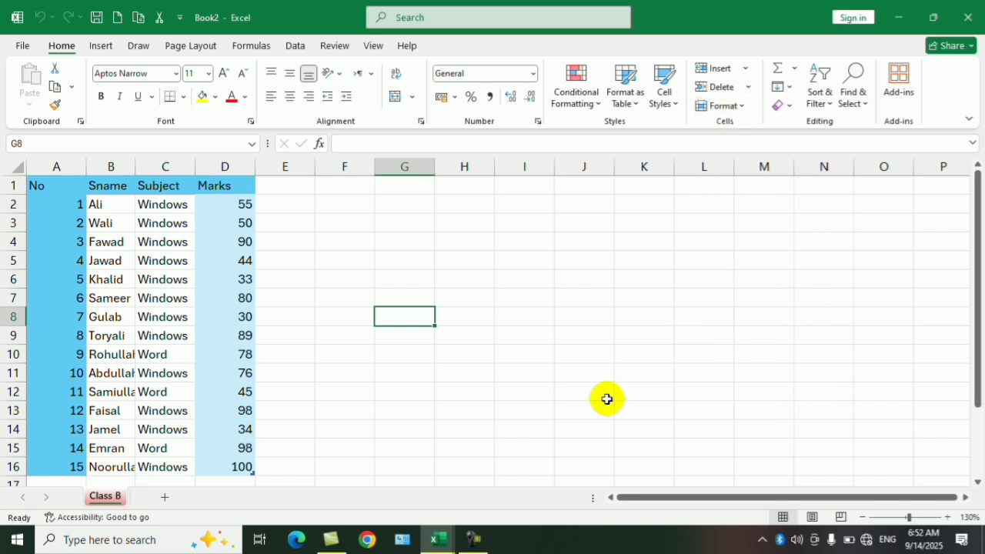
click(474, 548)
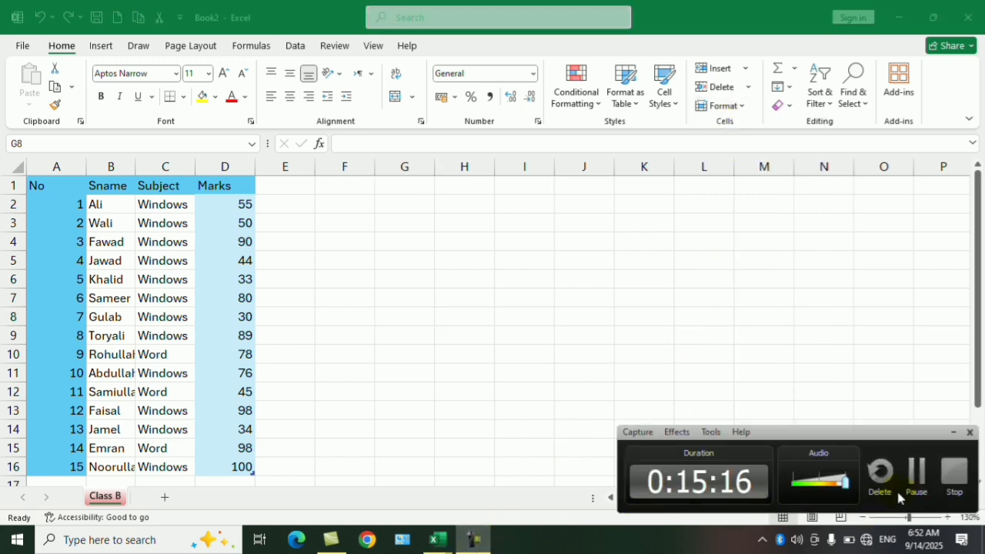